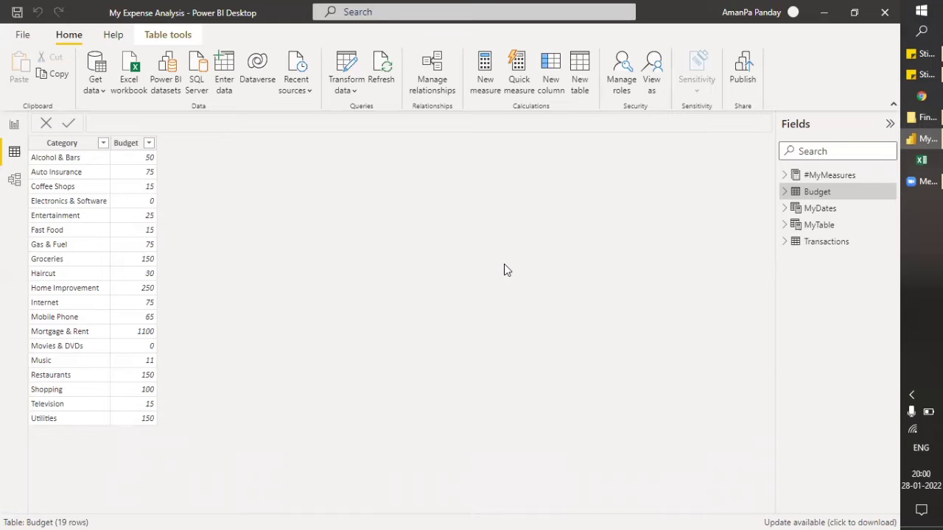
- Open the Power Query Editor and inspect the Transaction Type, Category and Amount columns of the Transactions query
click(354, 89)
click(362, 112)
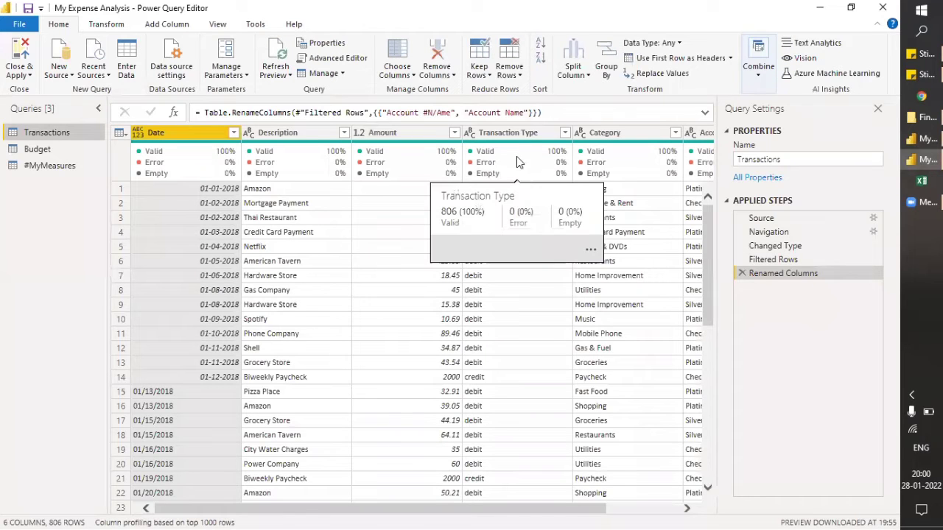
drag(383, 508, 420, 511)
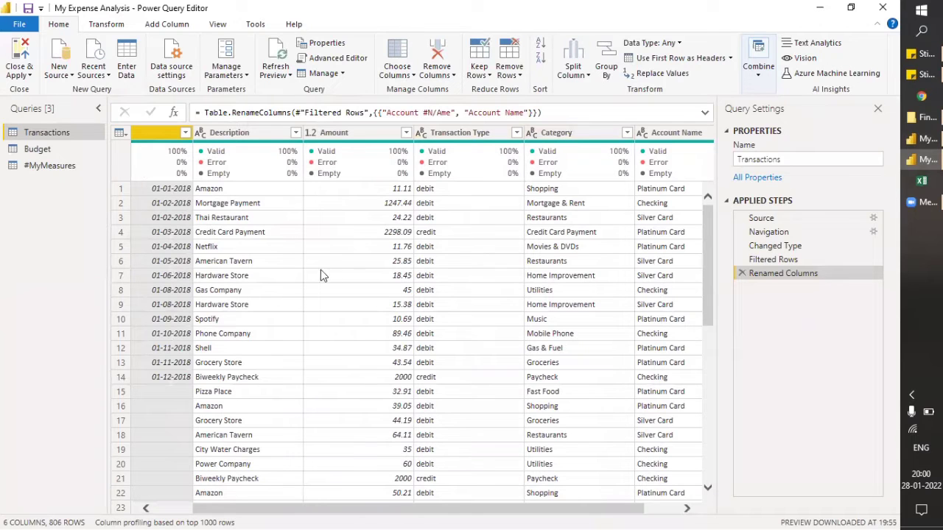
click(469, 135)
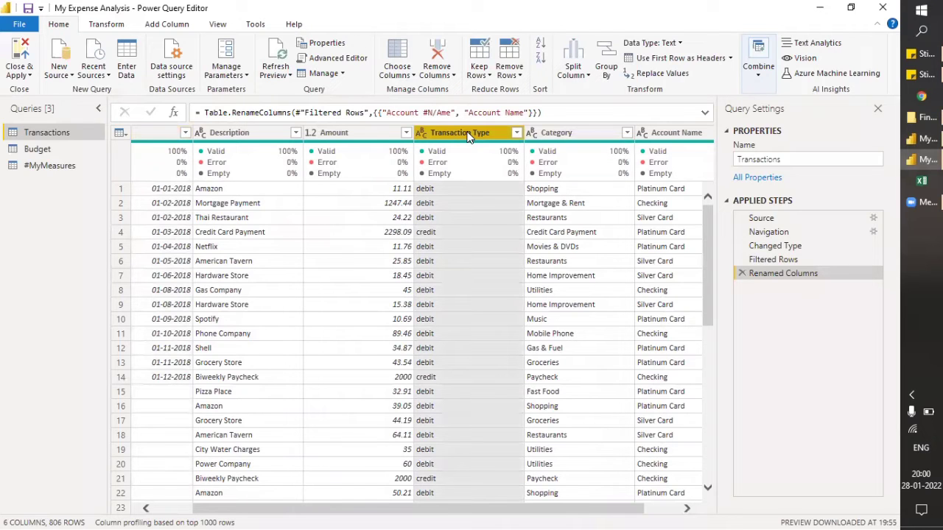
click(581, 132)
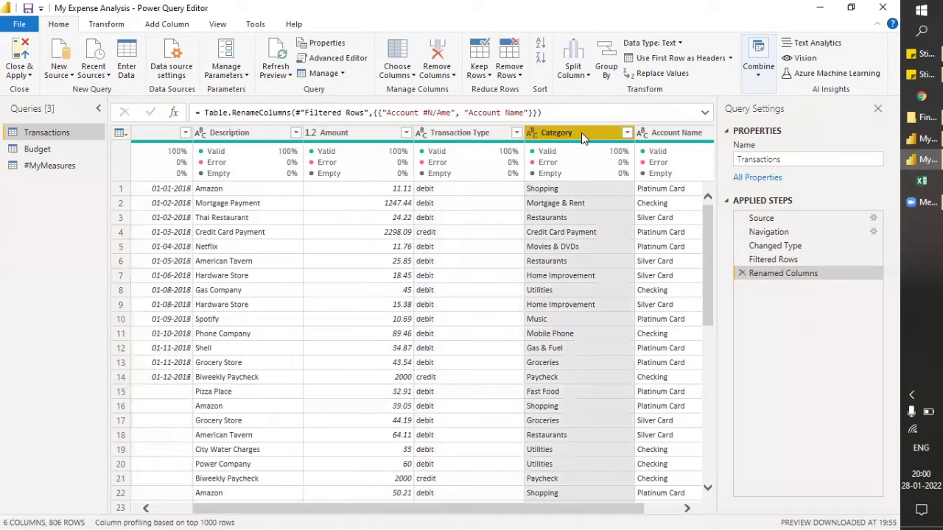
ctrl+click(480, 137)
ctrl+click(360, 134)
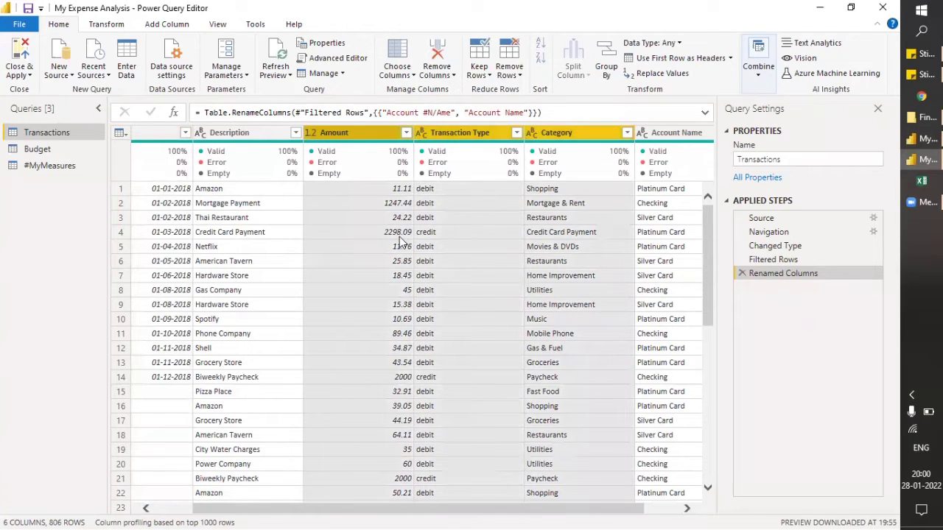
- Add the Category column of the Transactions query as a new list query
click(373, 138)
click(576, 140)
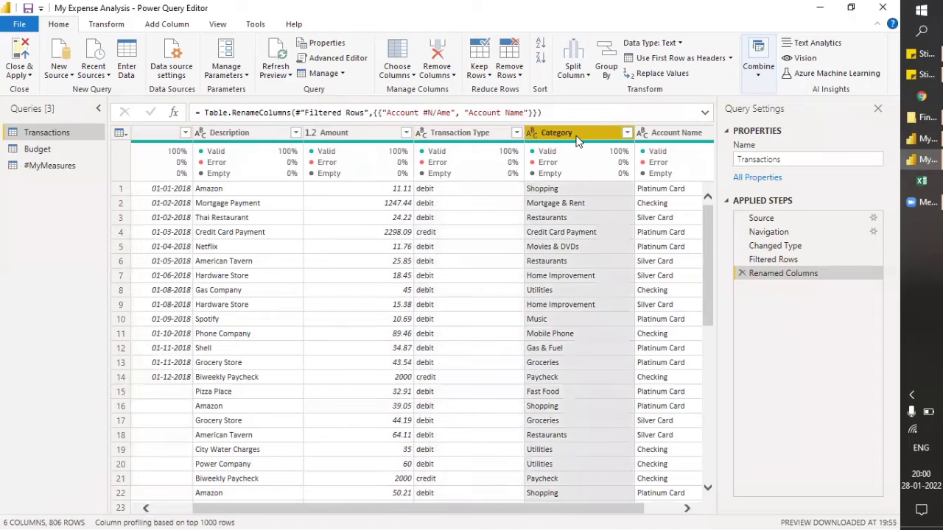
right_click(578, 140)
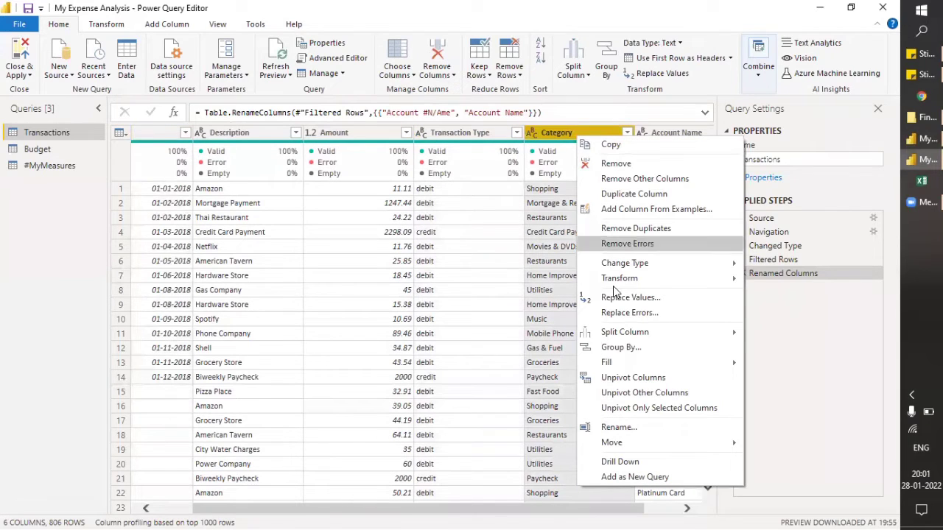
click(646, 478)
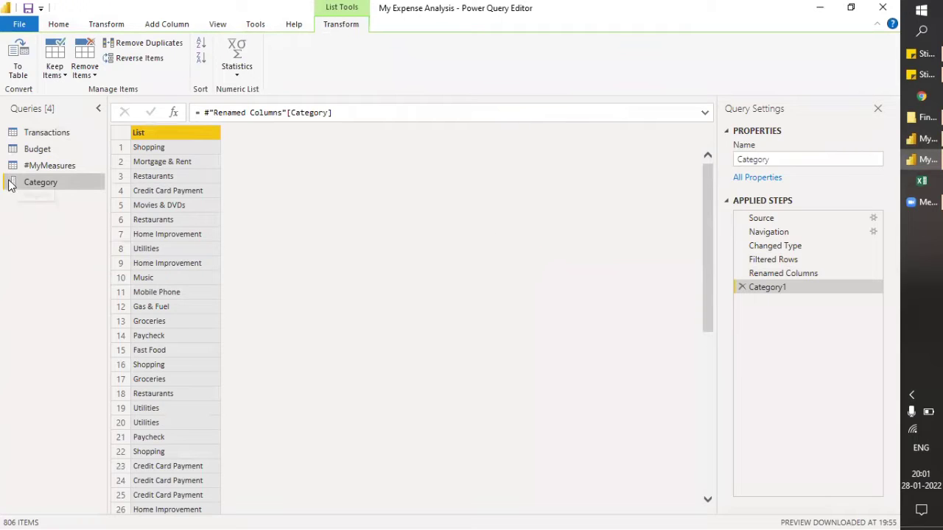
drag(9, 185, 11, 162)
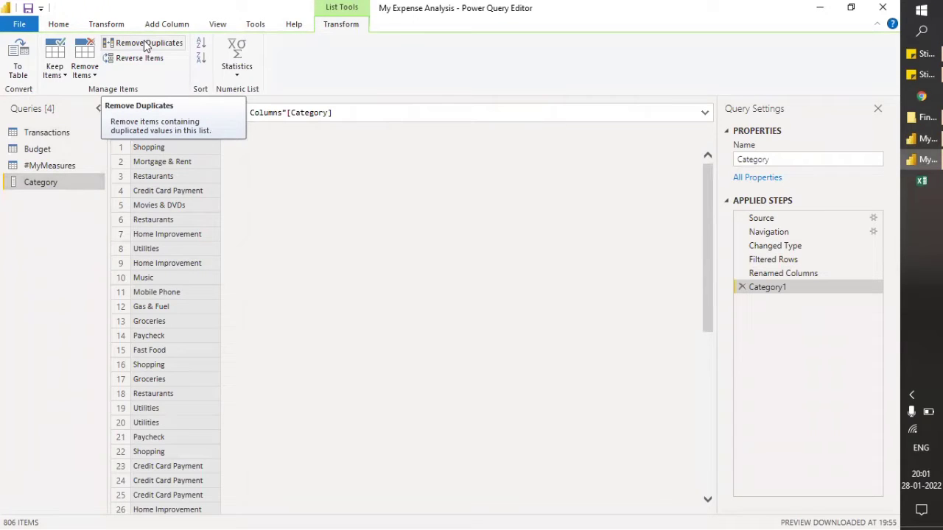
- Remove the duplicate items from the Category list
click(105, 25)
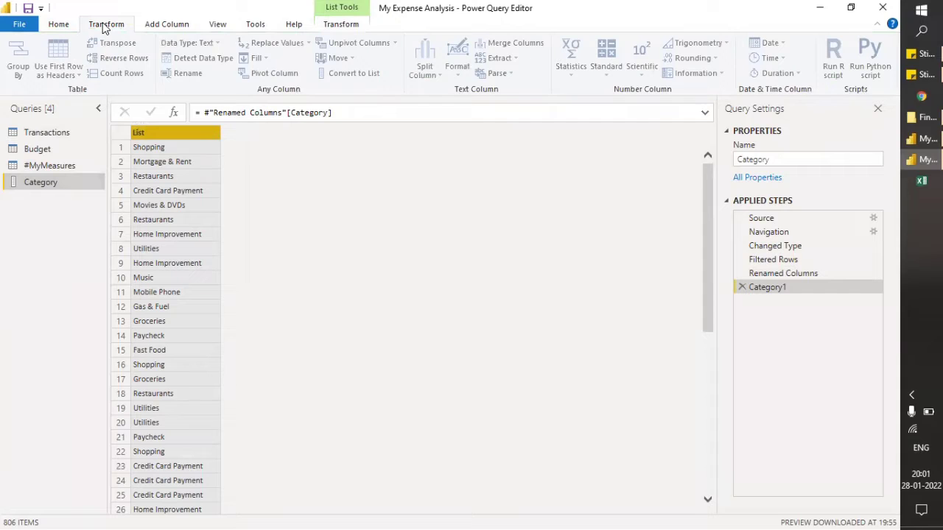
click(341, 25)
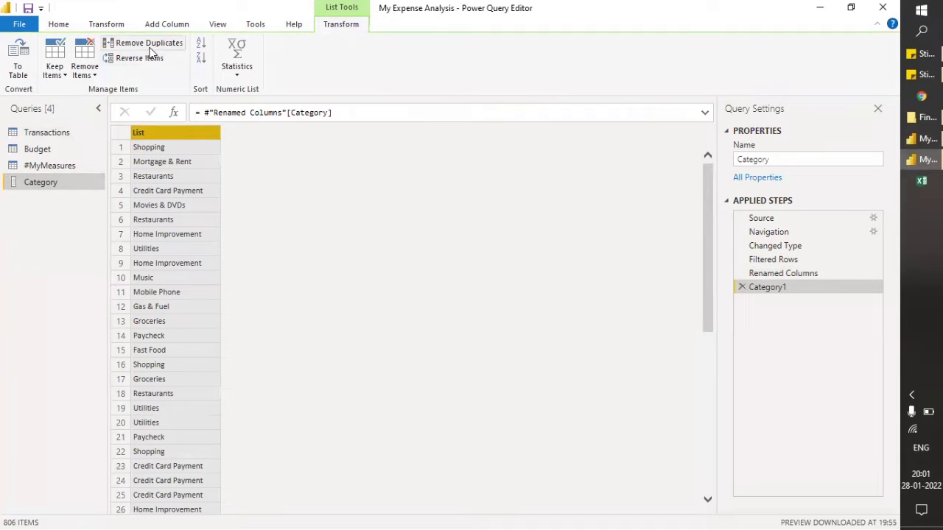
click(84, 75)
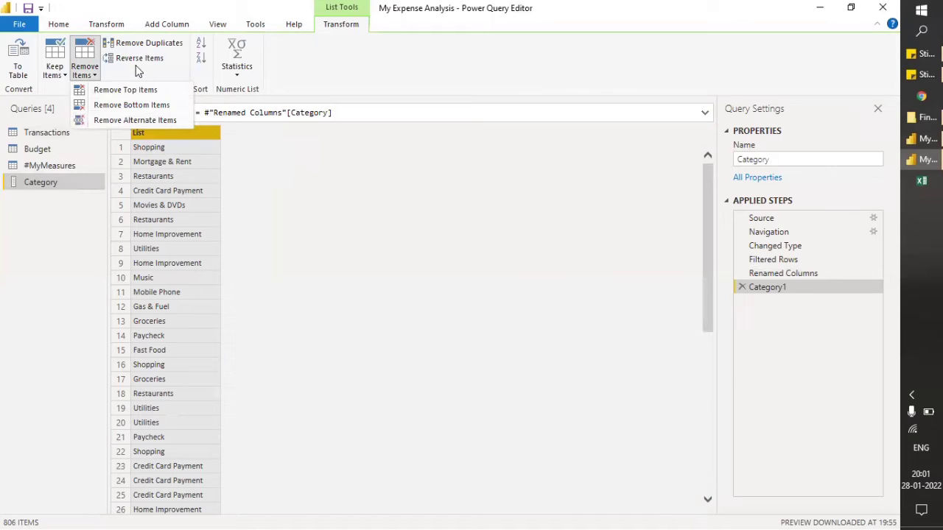
click(73, 73)
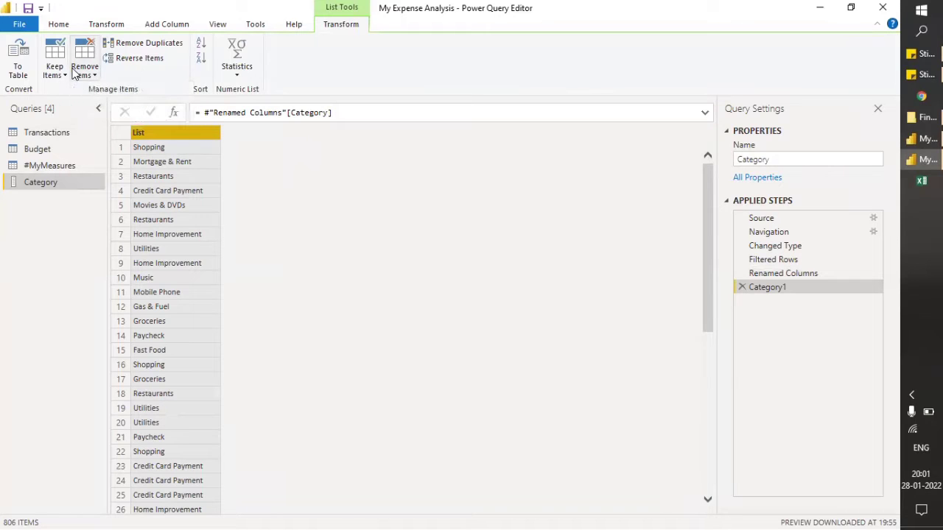
click(146, 46)
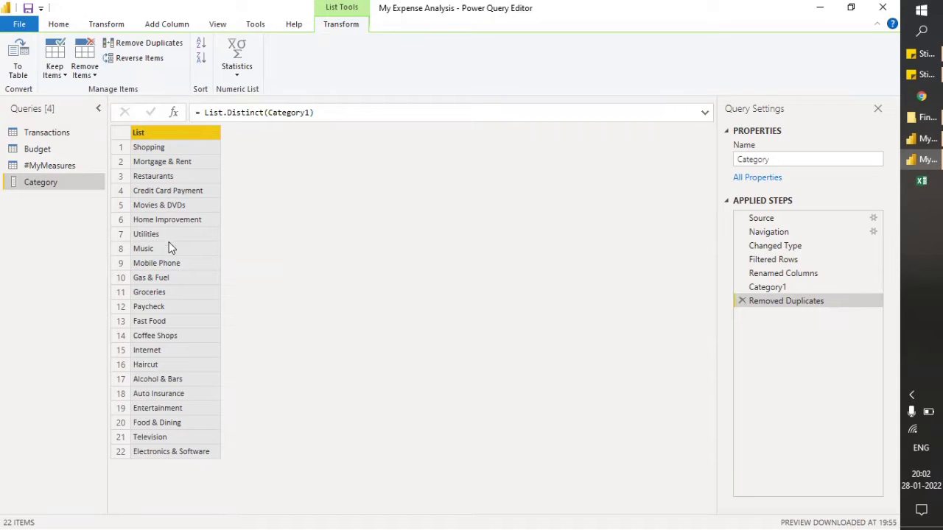
- Convert the Category list to a table with delimiter None and extra columns shown as errors
click(19, 65)
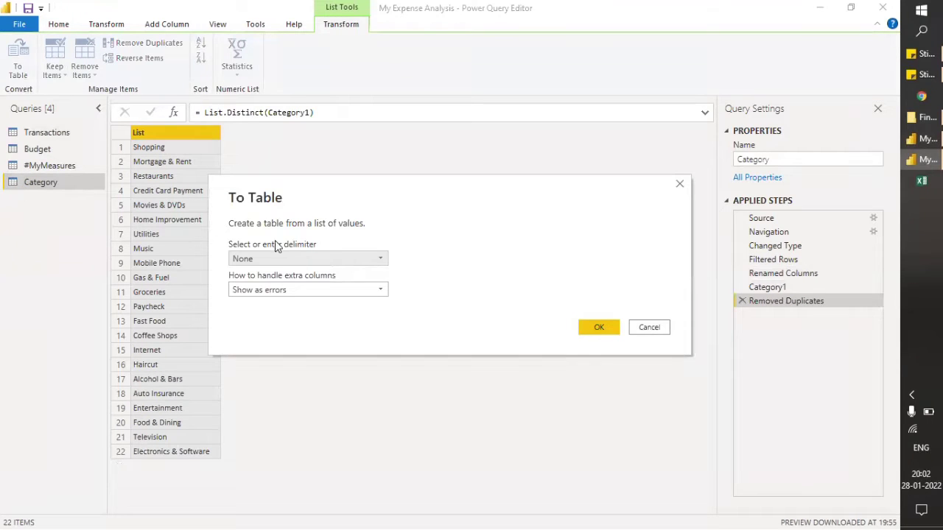
click(332, 262)
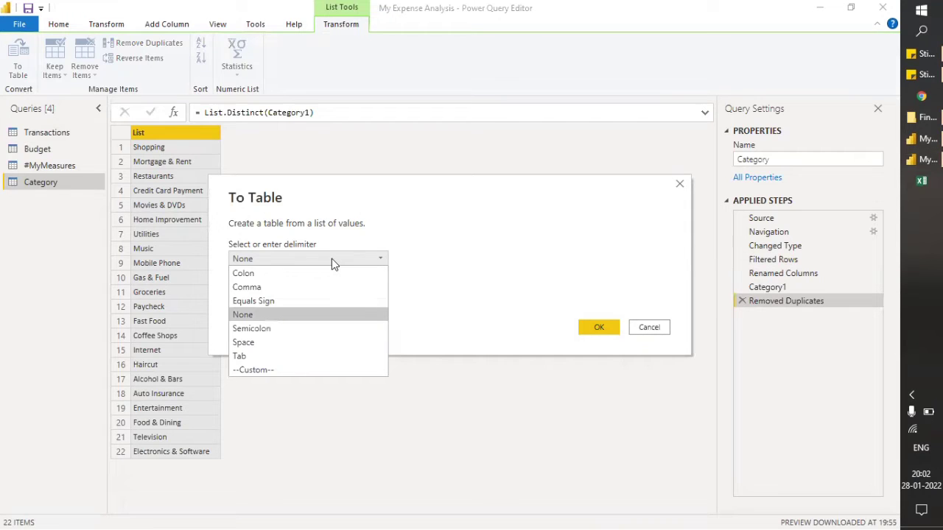
click(331, 259)
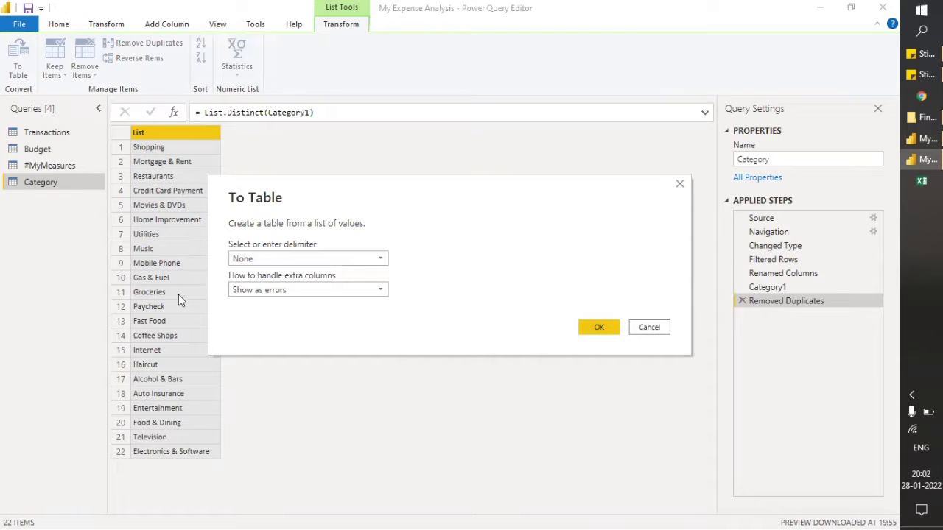
click(288, 292)
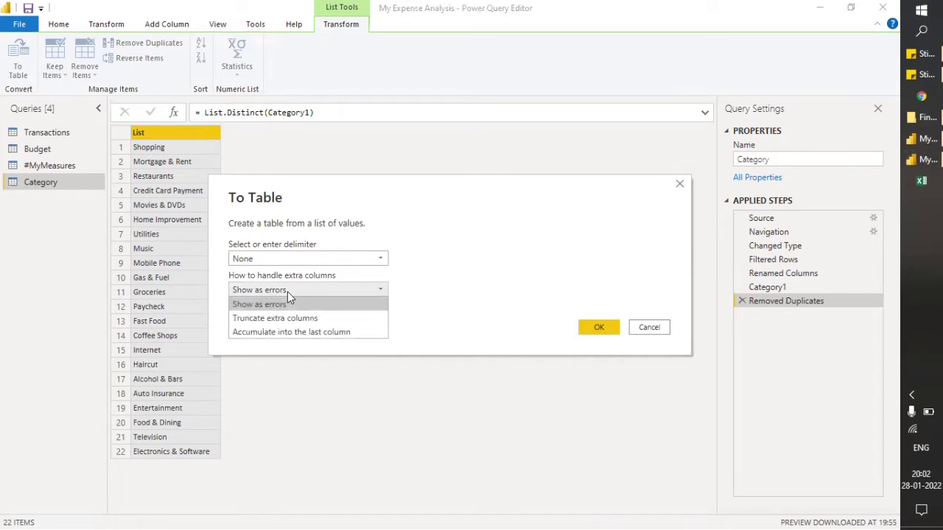
click(287, 291)
click(286, 262)
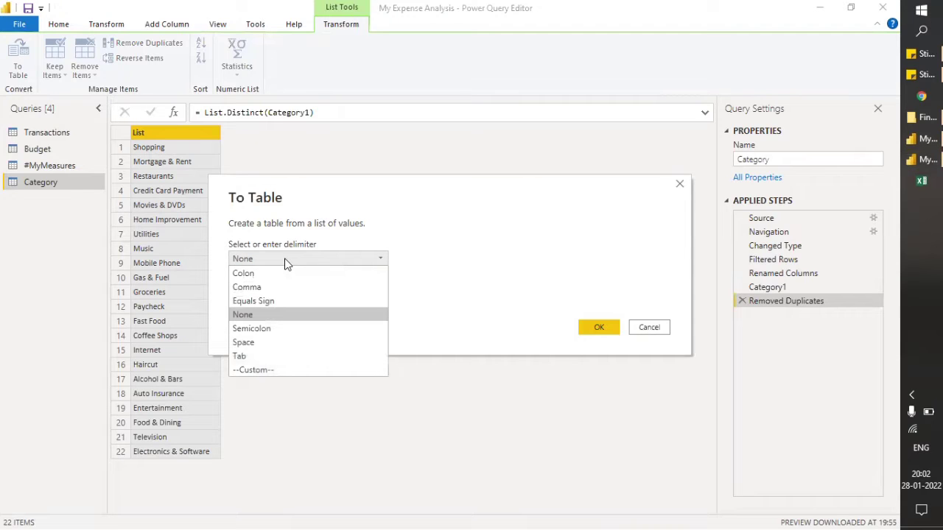
click(265, 315)
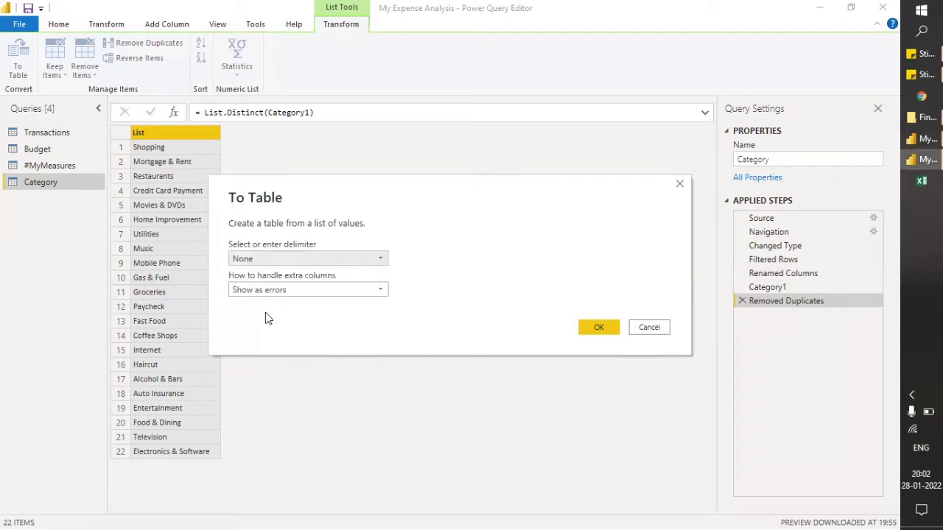
click(594, 328)
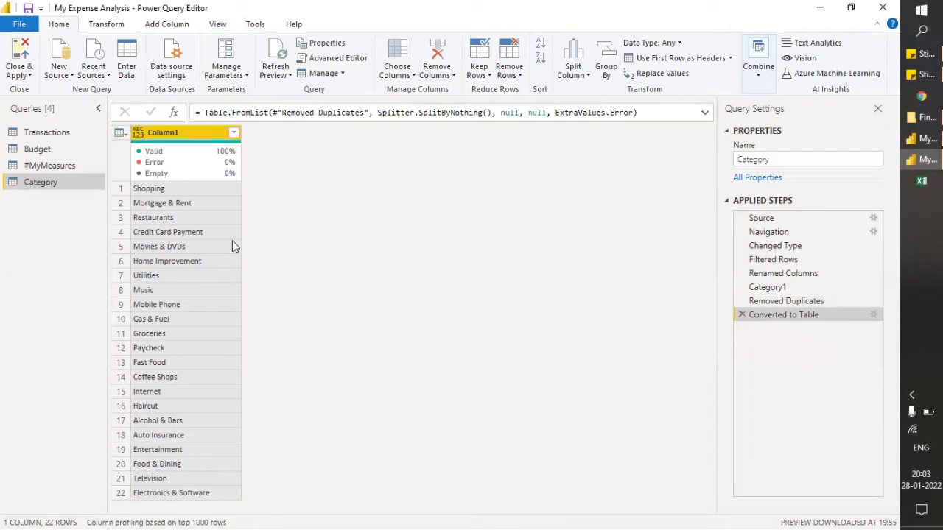
- Add an index column starting from 1 to the Category table
click(167, 26)
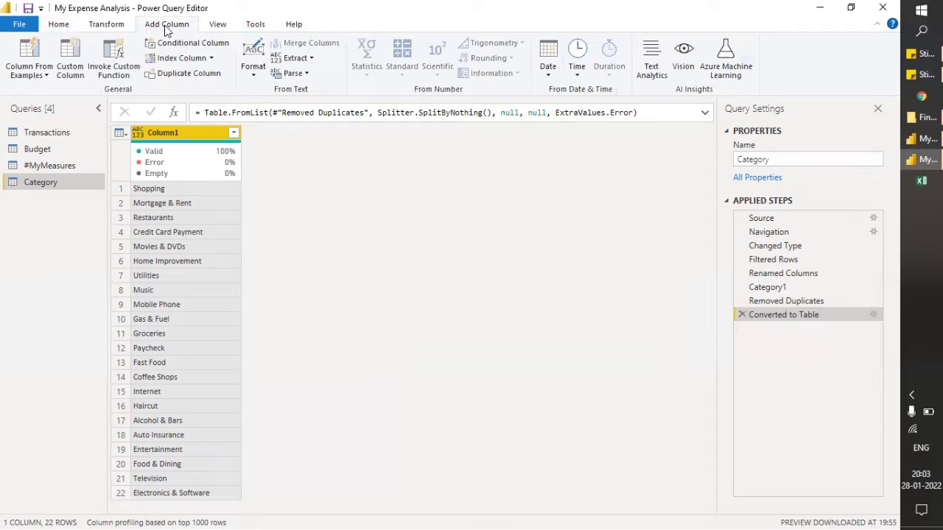
click(210, 60)
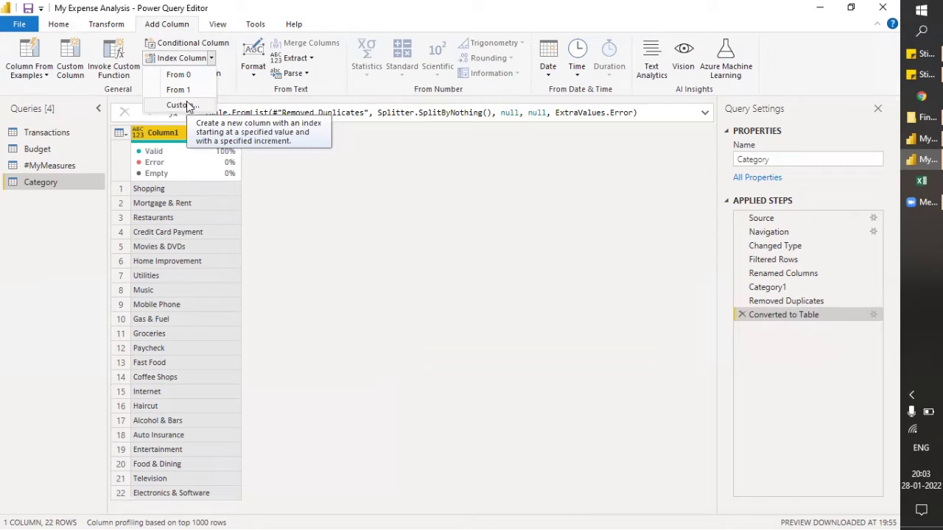
click(693, 65)
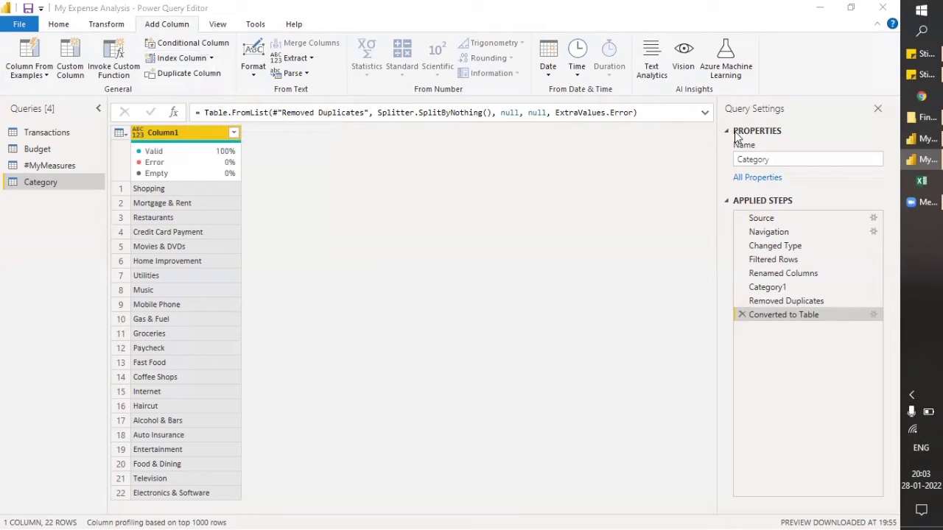
click(212, 58)
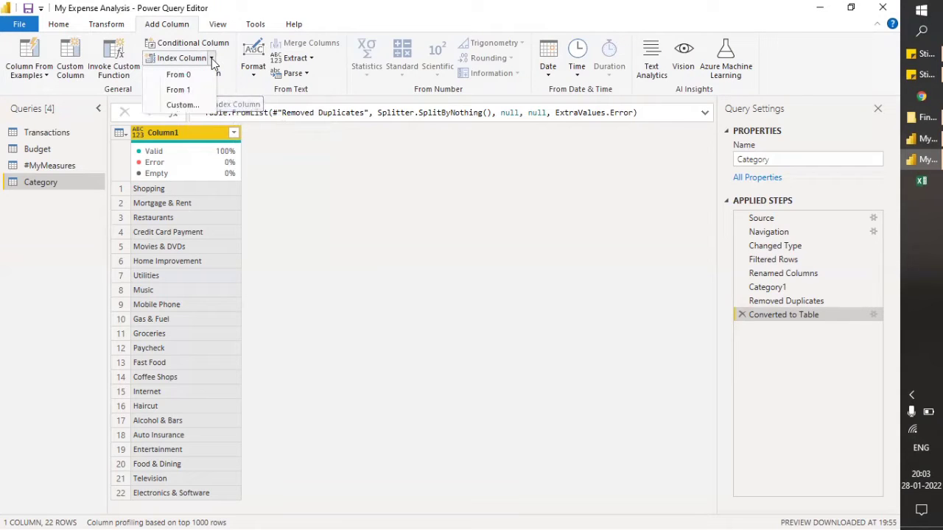
click(178, 90)
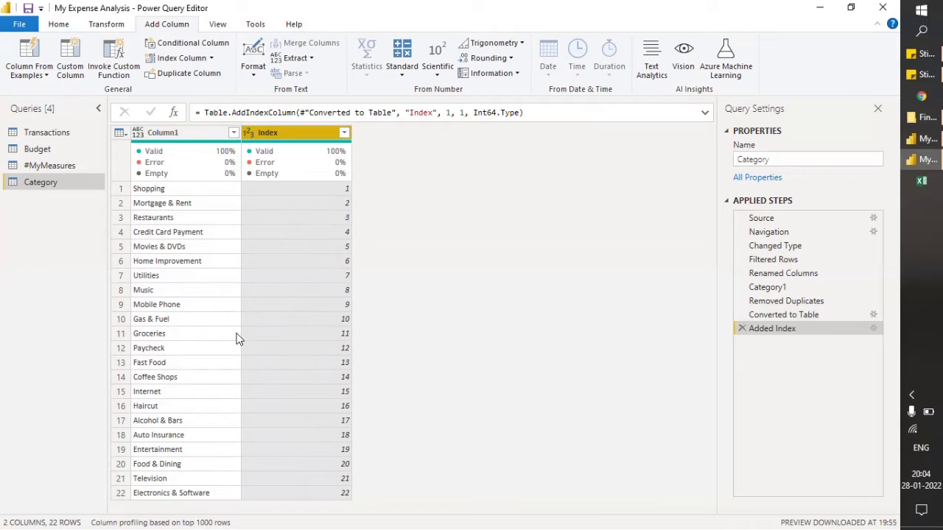
- Rename Column1 of the Category table as Category
click(180, 134)
double_click(179, 134)
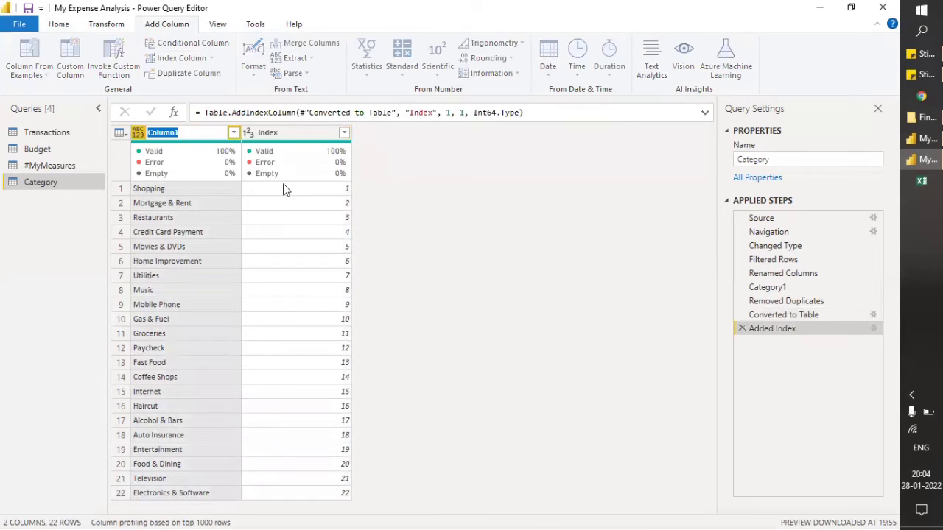
text(Category)
key(Return)
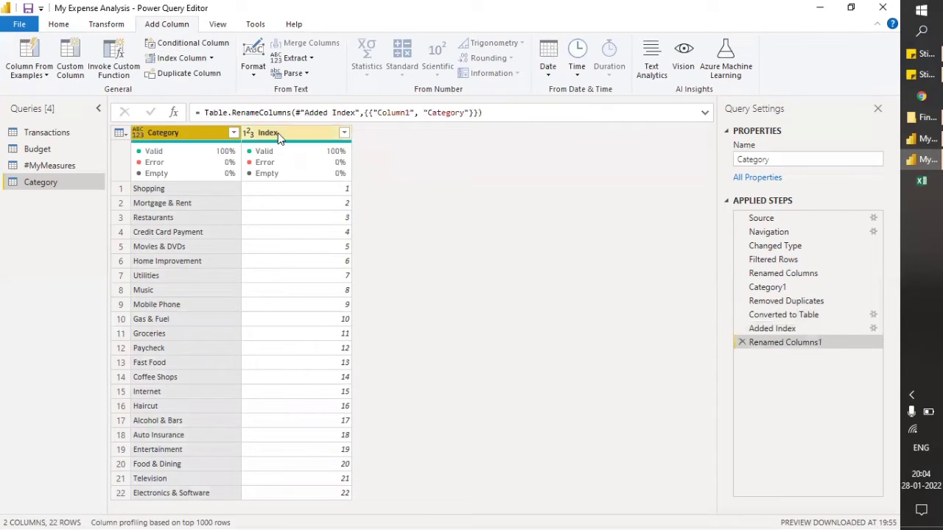
- Rename the Index column as Category ID and move it in front of the Category column
double_click(277, 132)
text(Category)
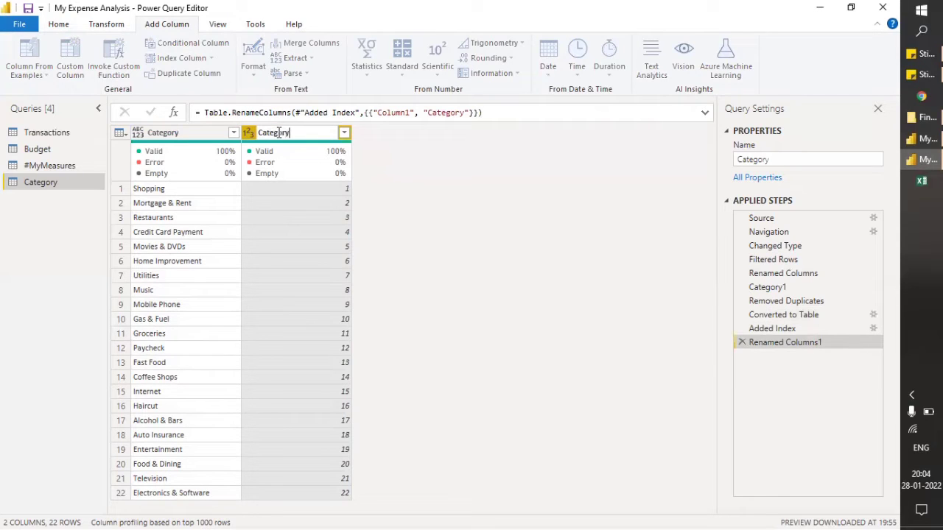
text( ID)
key(Return)
drag(300, 133, 182, 133)
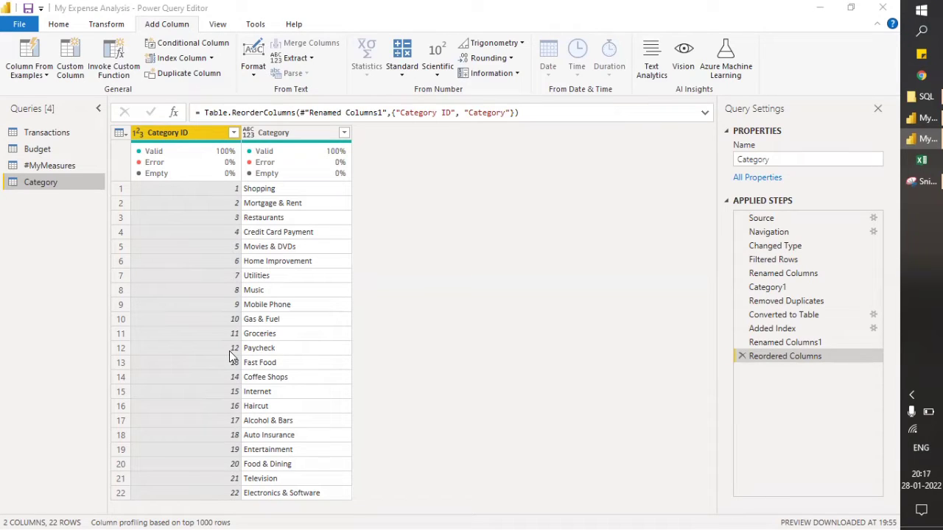
click(240, 128)
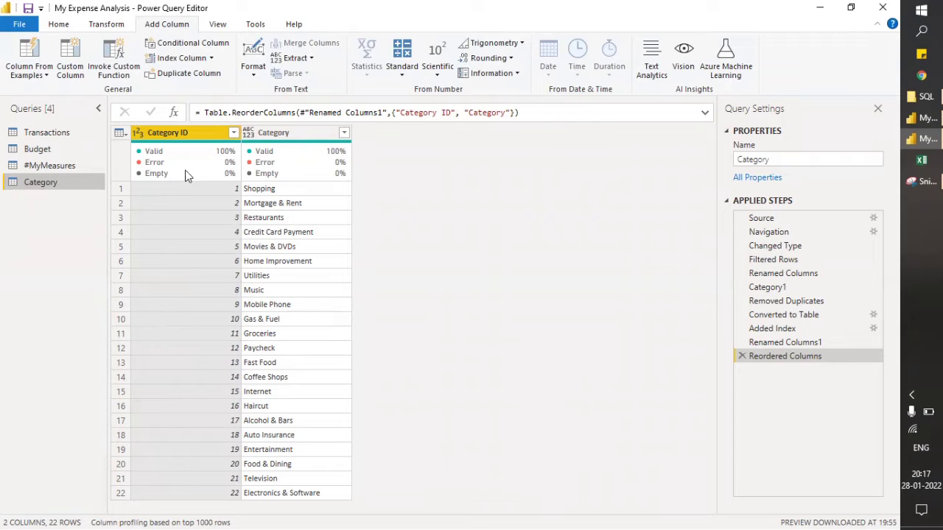
- Review the Category values across the rows of the Transactions query, and return to the Category query
click(54, 139)
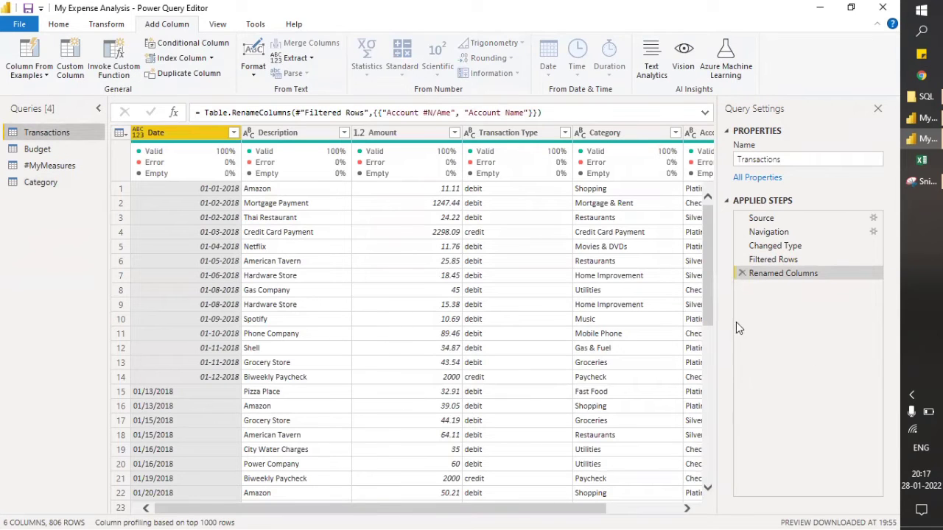
drag(591, 513, 668, 509)
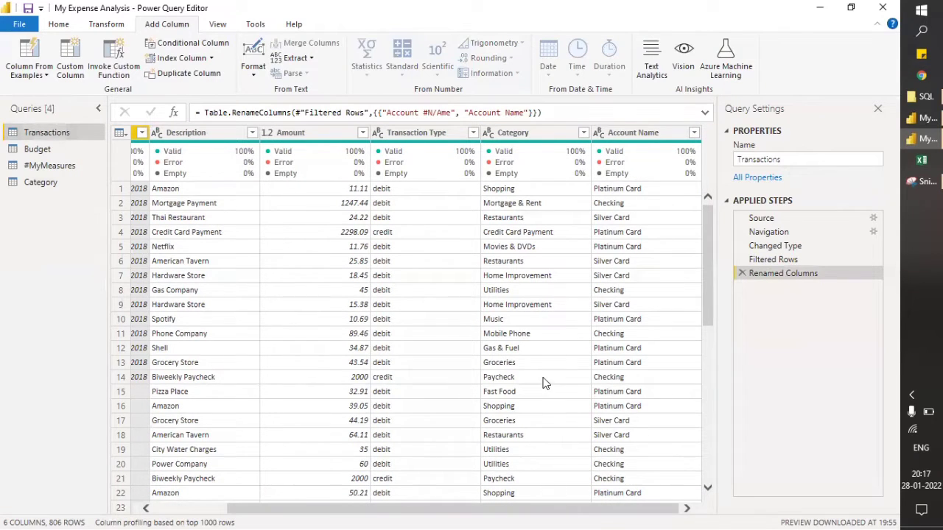
scroll(542, 378, down, 9)
scroll(541, 378, down, 8)
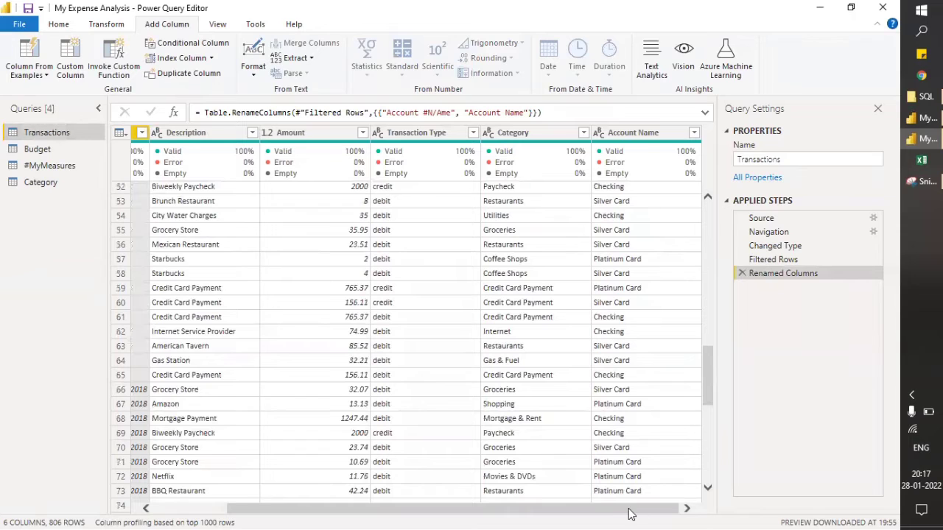
click(66, 186)
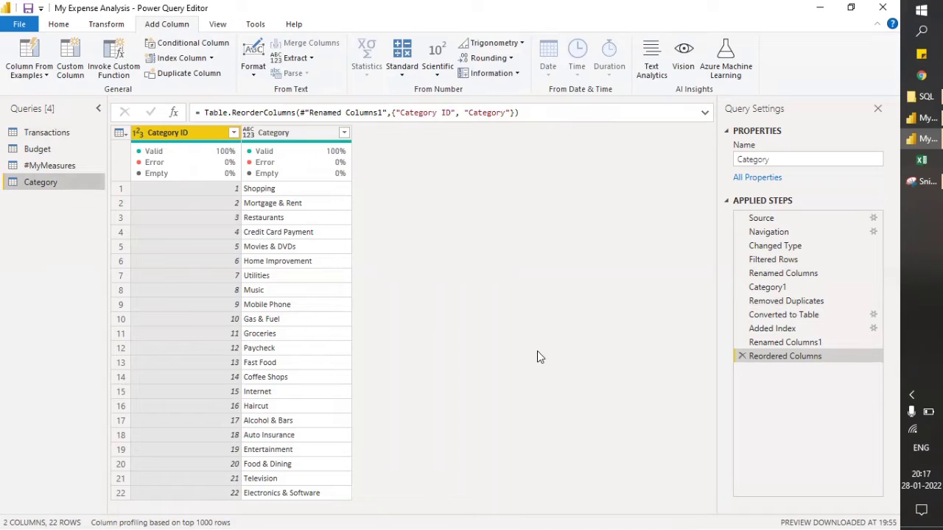
- Examine the Append Queries and Merge Queries variants available for combining the Category query
click(58, 24)
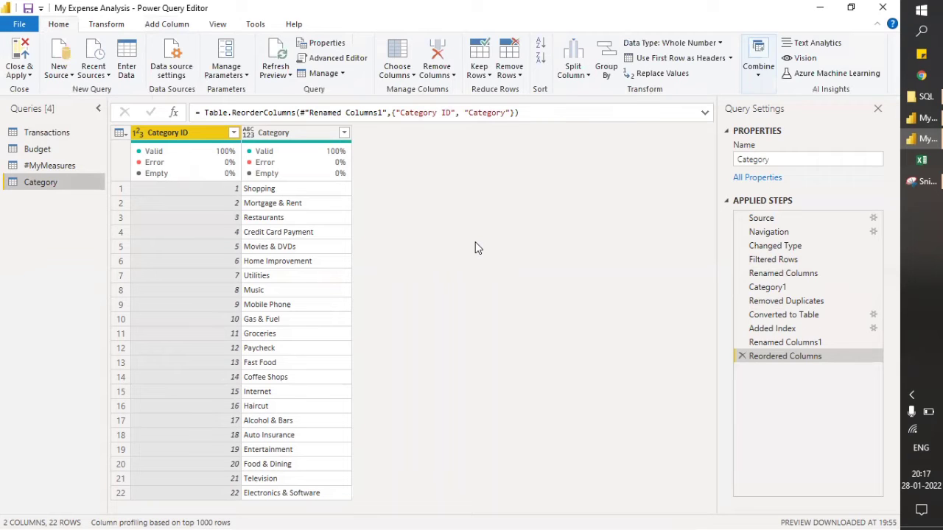
click(754, 88)
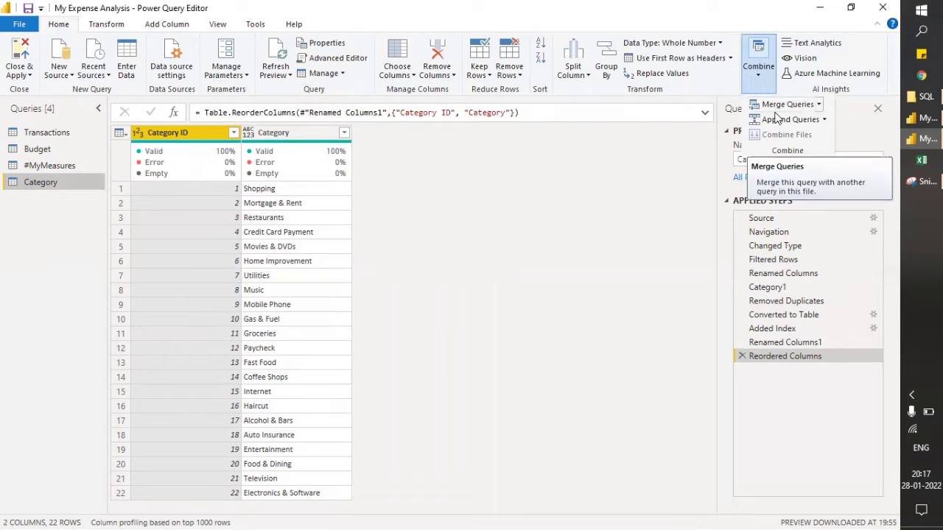
click(826, 120)
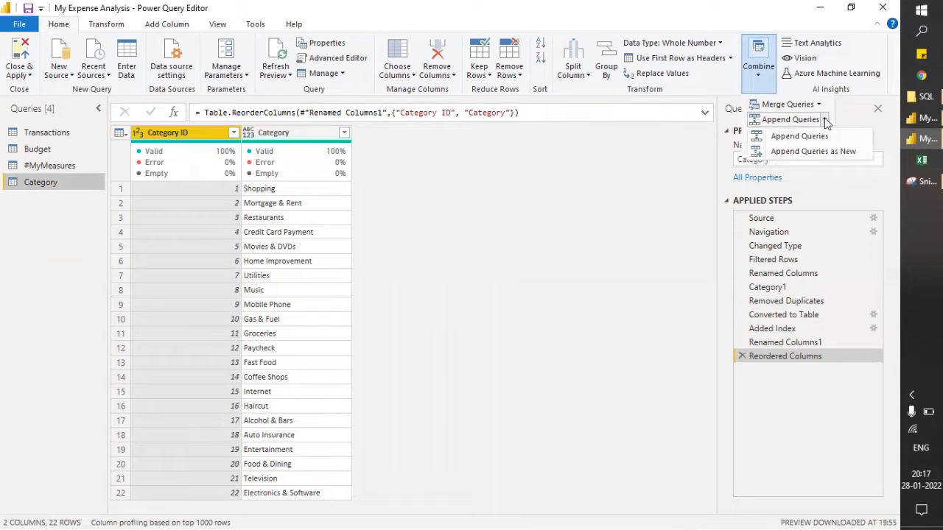
click(826, 120)
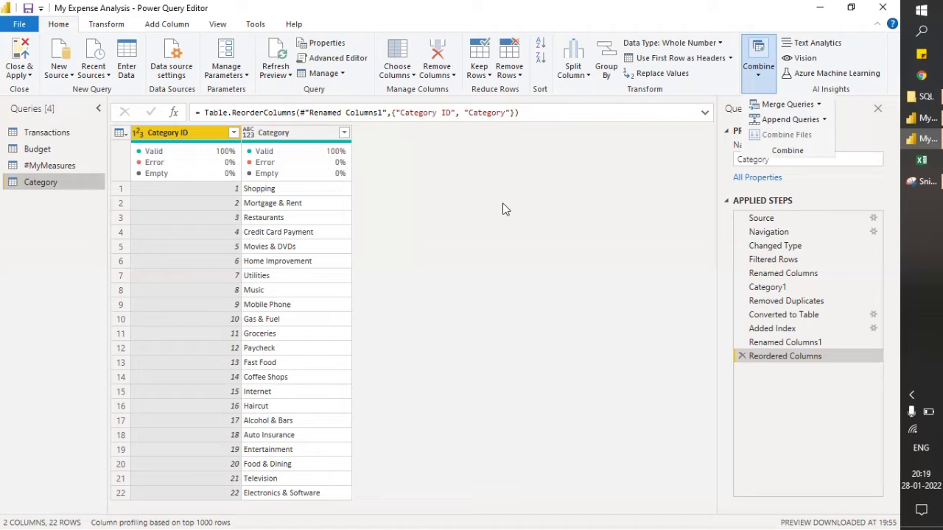
click(824, 120)
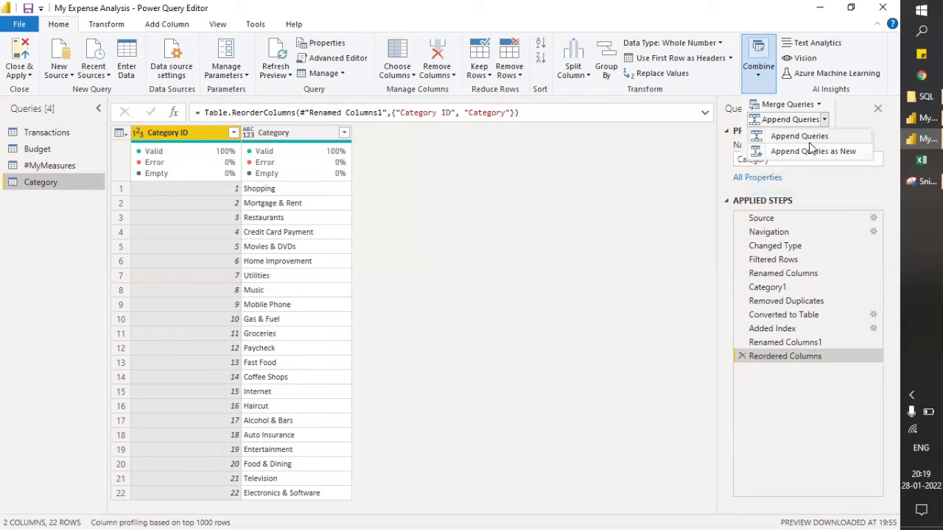
click(819, 105)
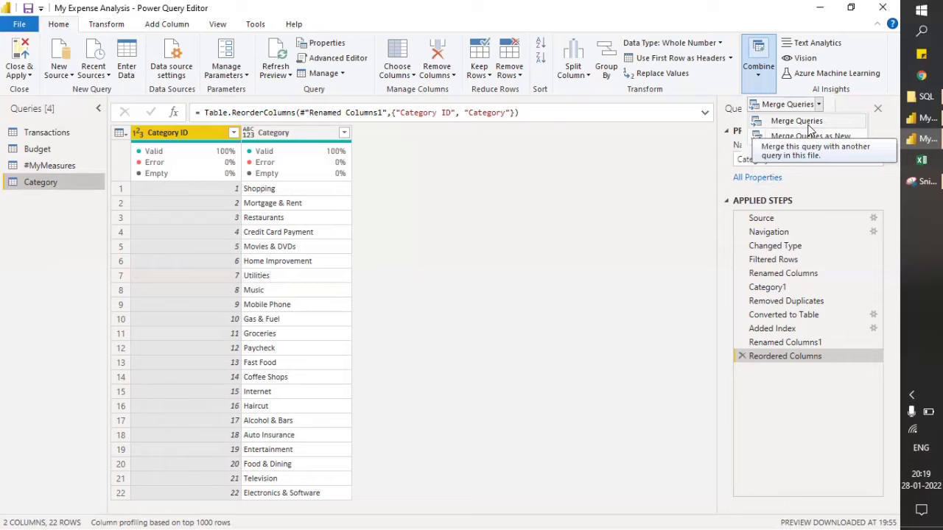
- Switch to the Transactions query and start merging it with another query
click(47, 133)
click(48, 132)
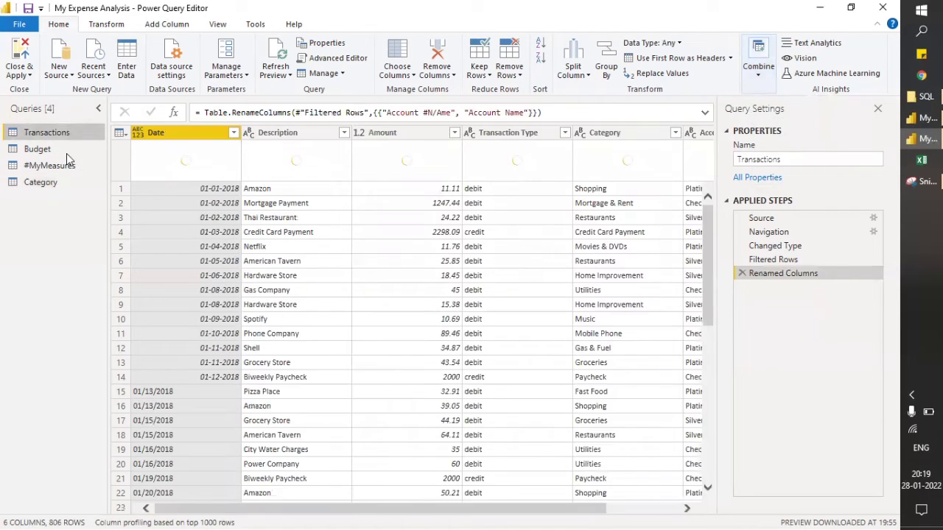
click(755, 70)
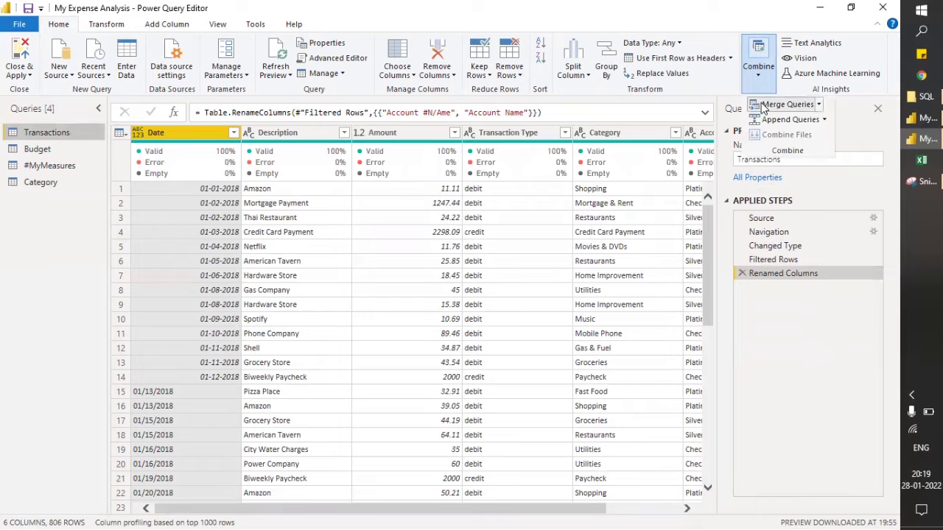
click(762, 108)
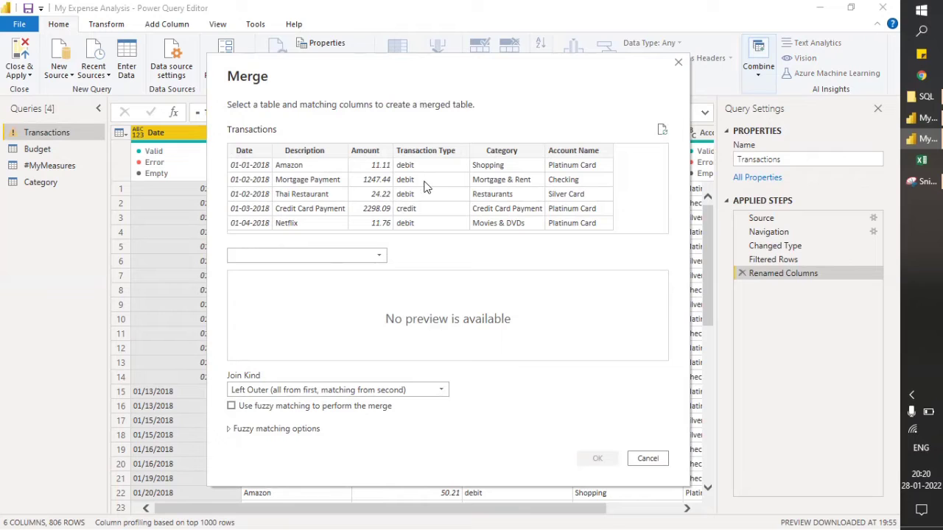
- Compare the available join kinds with the join diagrams in Snipping Tool, underlining the Full outer label
click(915, 187)
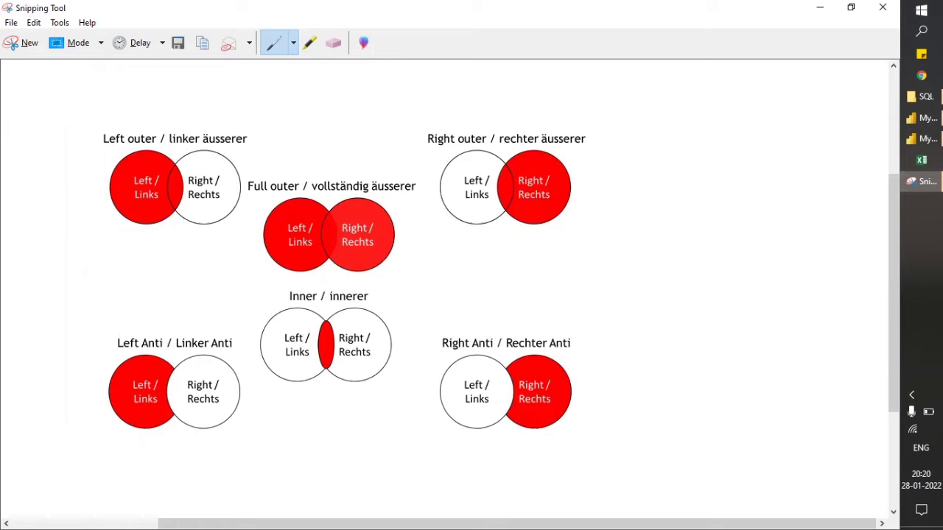
click(920, 138)
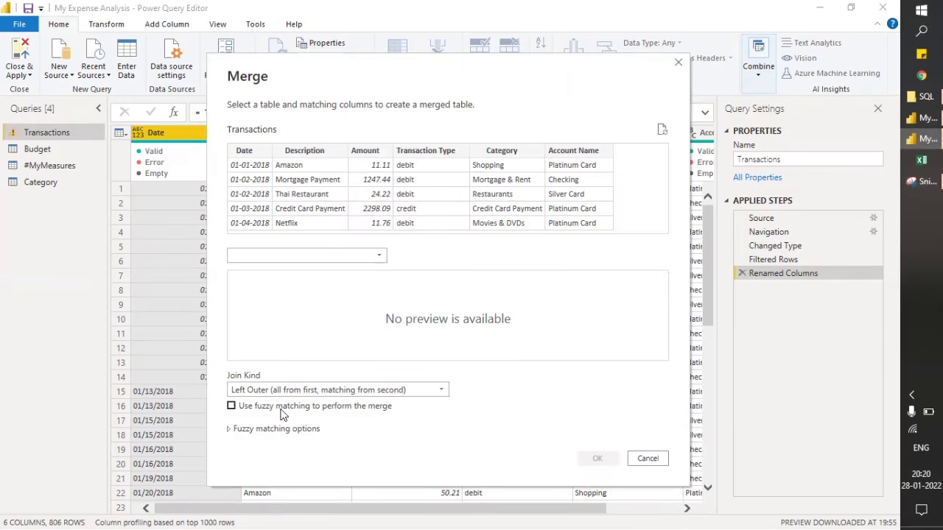
click(441, 390)
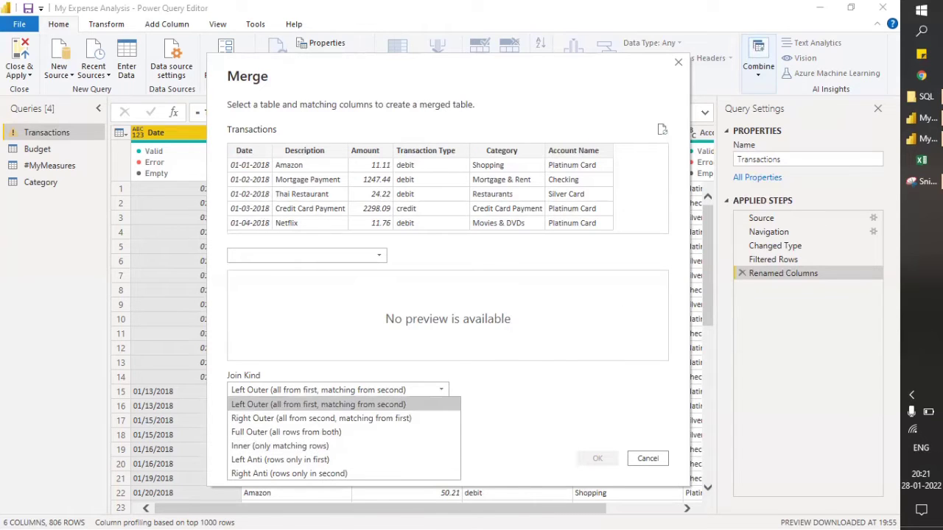
click(922, 181)
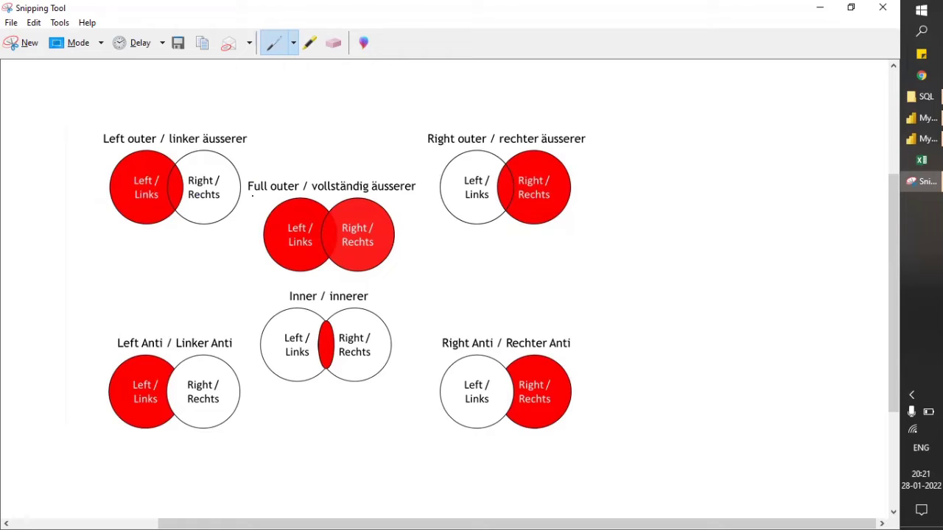
drag(252, 197, 285, 196)
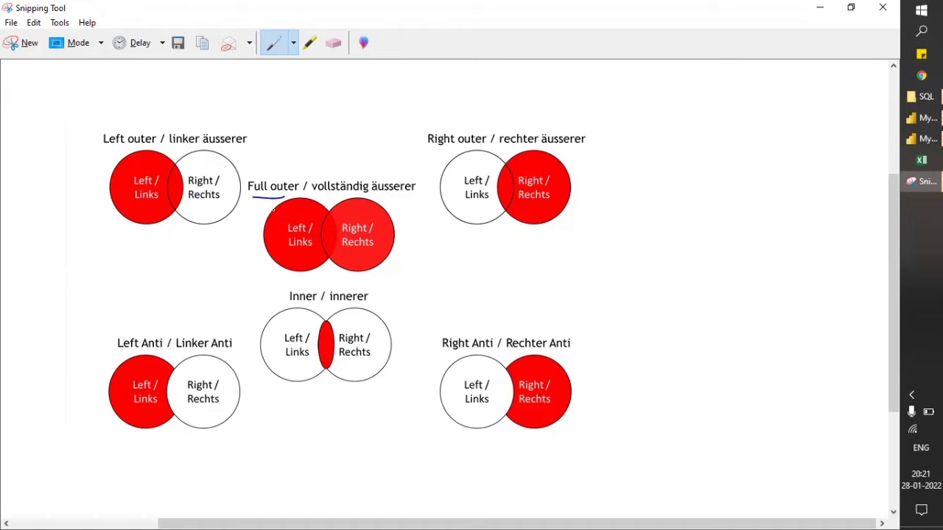
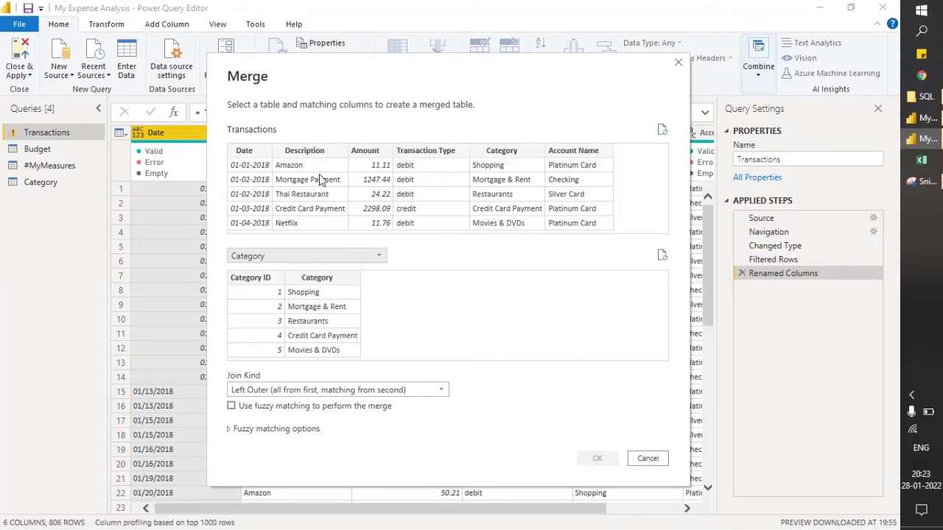
- Match the Category column of Transactions with the Category column of the Category table, using a Left Outer join
click(517, 155)
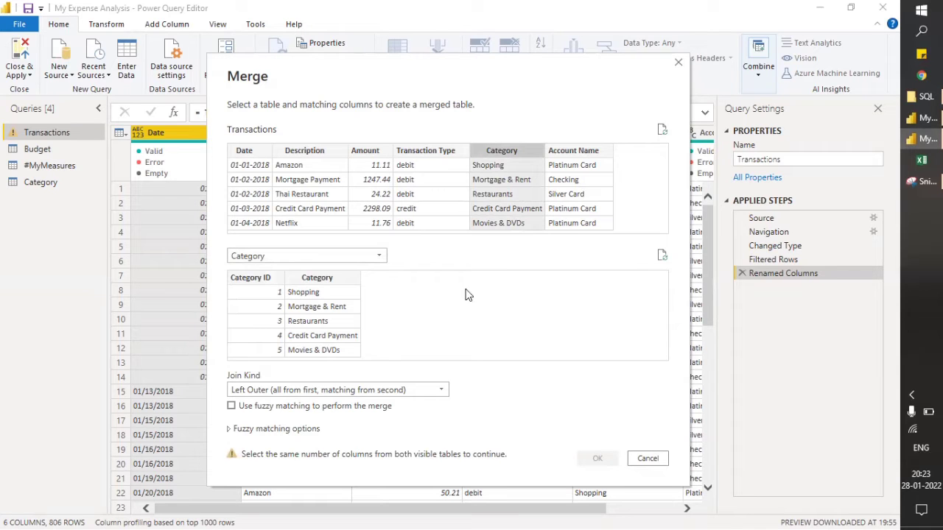
click(317, 278)
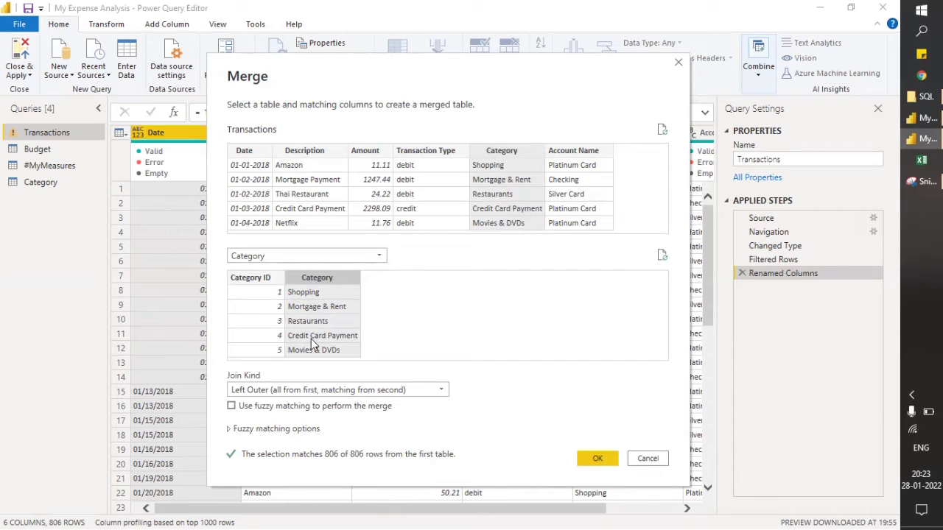
click(316, 390)
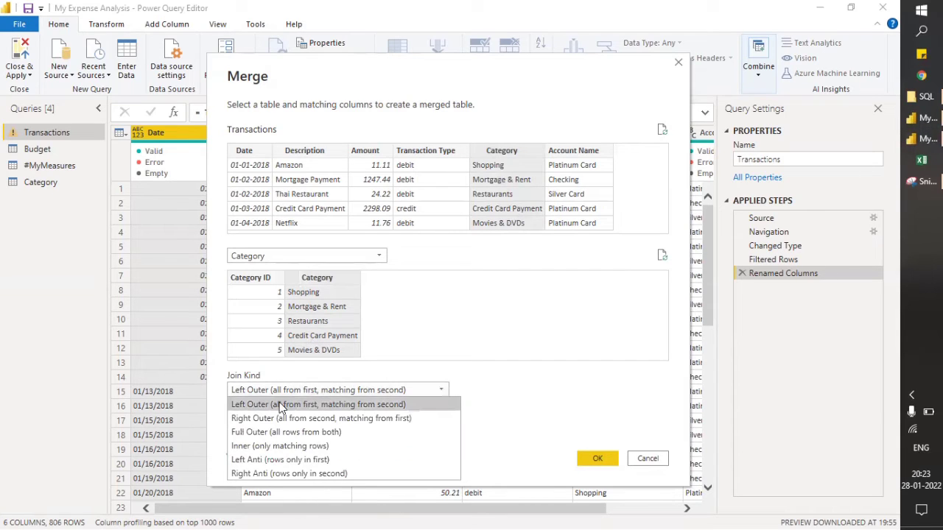
click(280, 404)
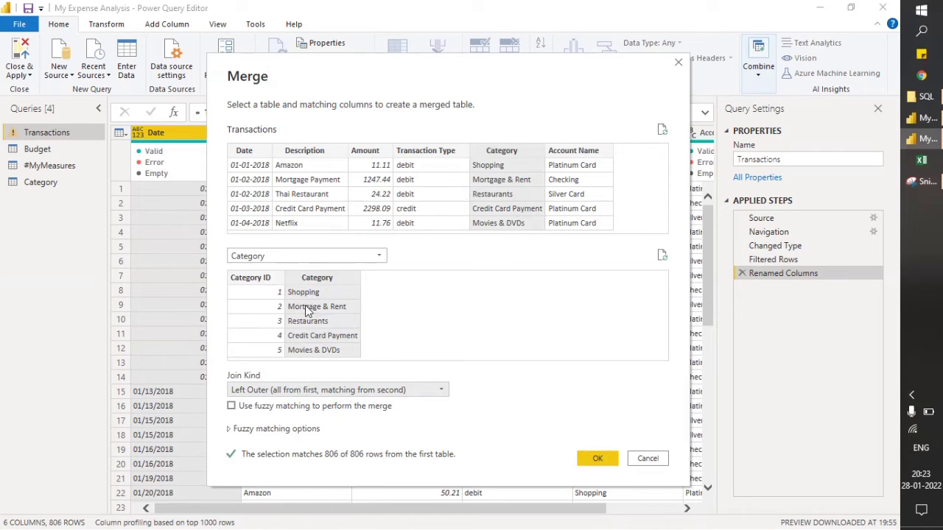
- Try the Right Outer join kind, then complete the merge with Left Outer (all from first, matching from second)
click(315, 389)
click(296, 418)
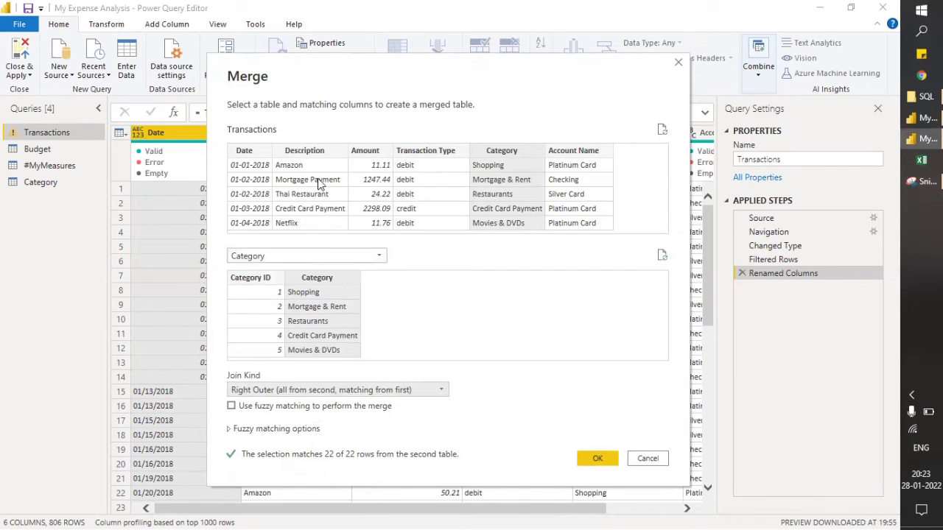
click(312, 390)
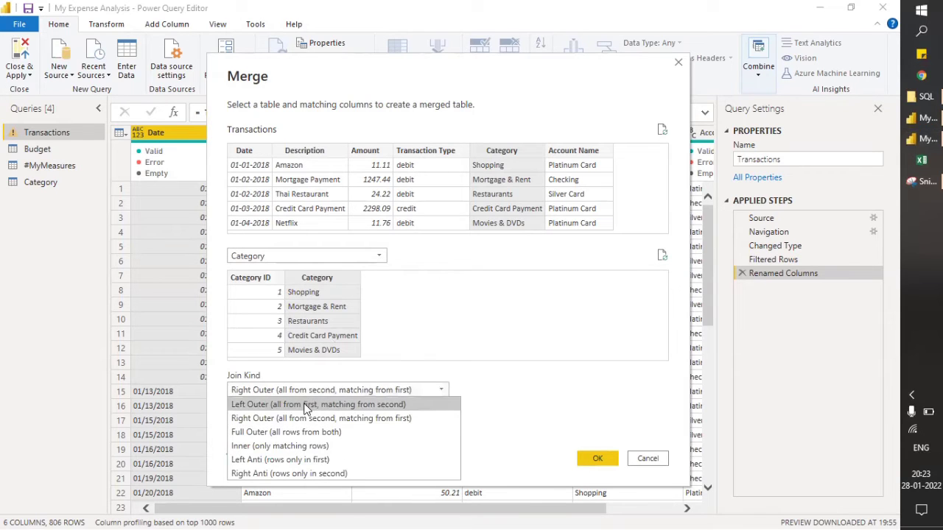
click(306, 406)
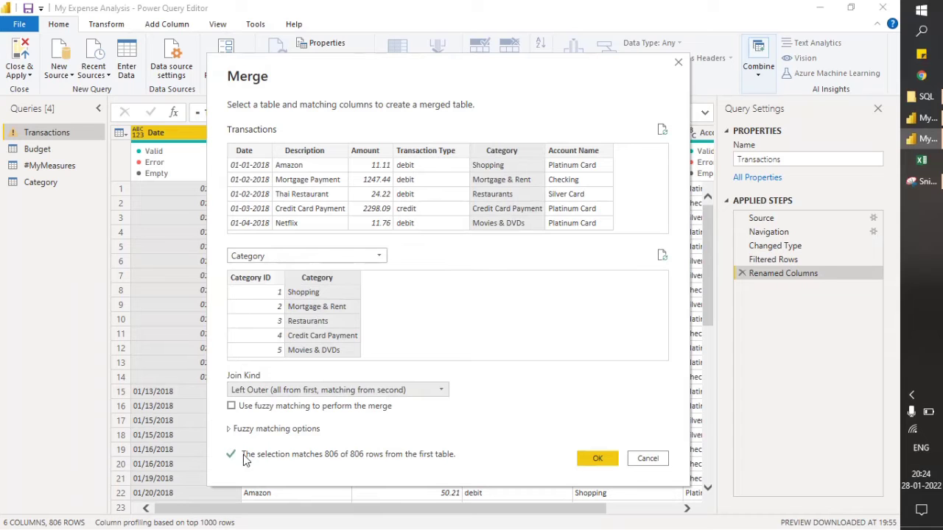
click(600, 461)
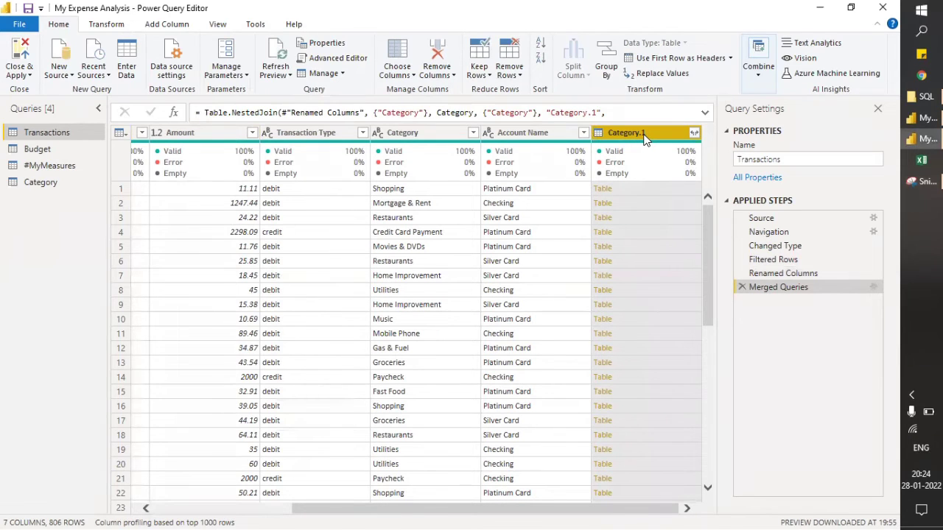
- Expand the merged Category.1 column to include only Category ID, keeping the original column name as prefix
click(693, 133)
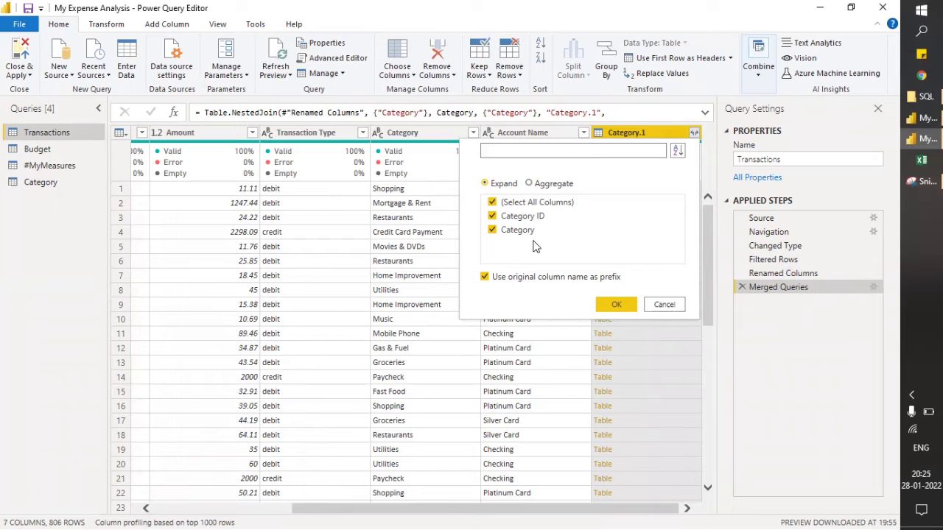
click(493, 230)
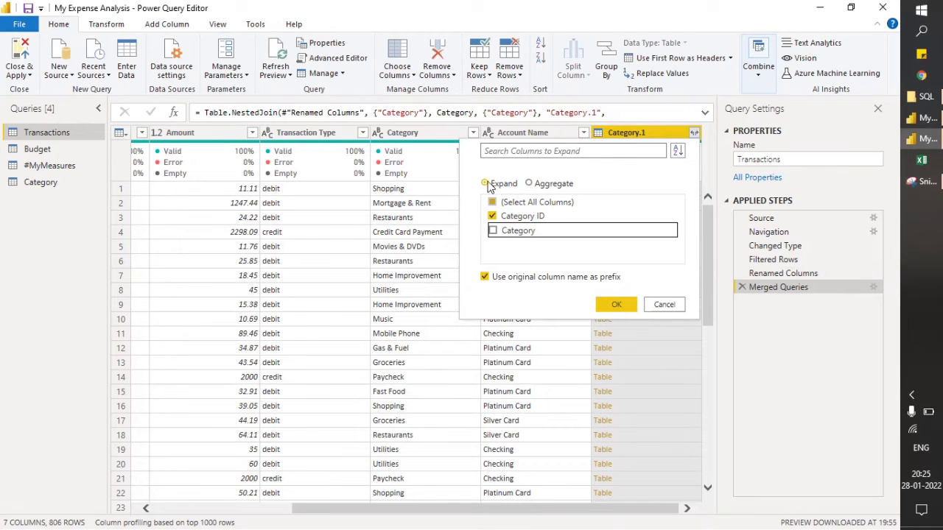
click(530, 185)
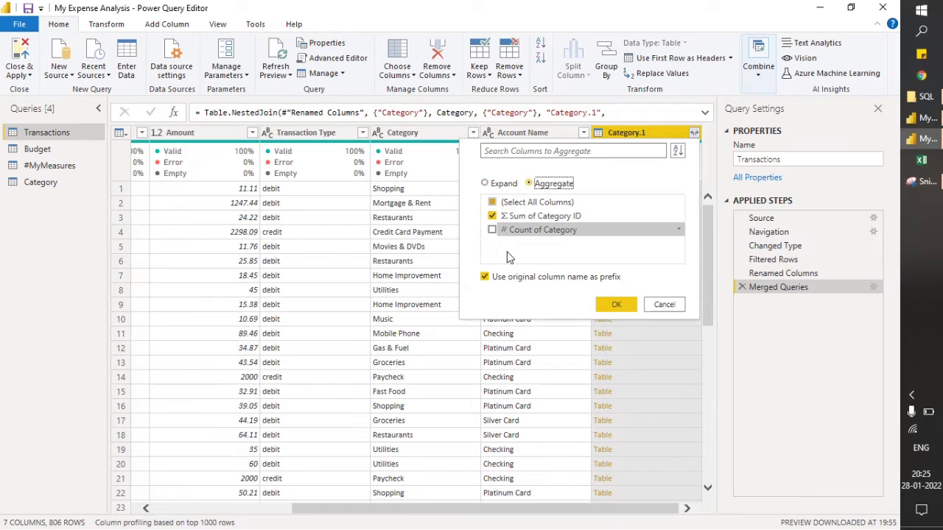
click(485, 183)
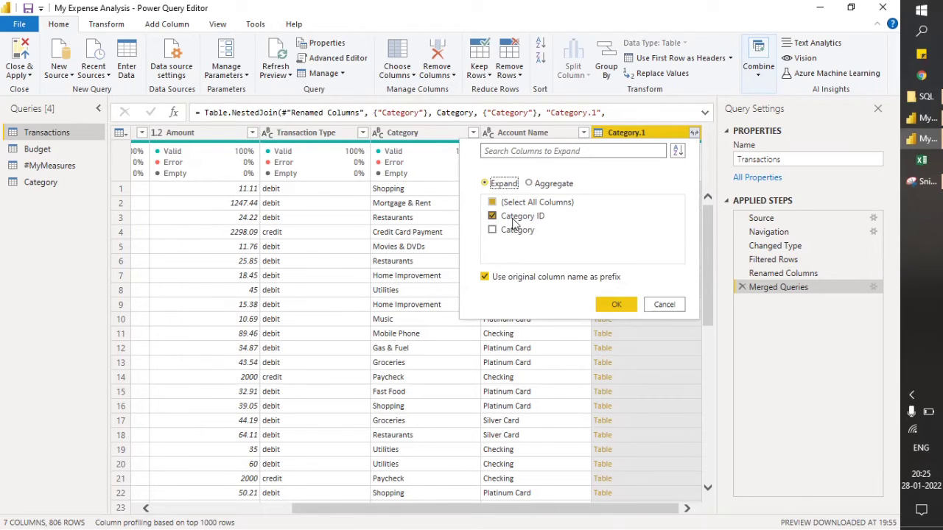
click(613, 304)
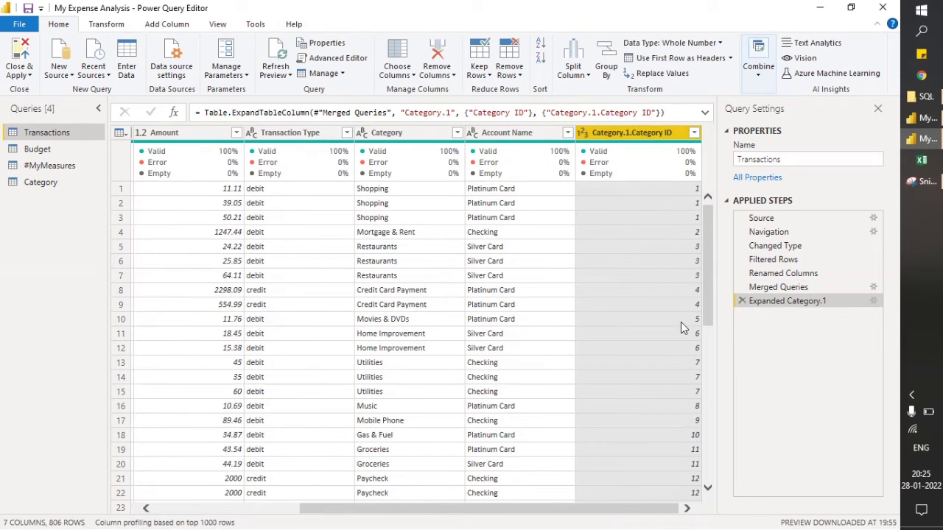
- Check the Category ID values across the Transactions rows against the IDs in the Category query
scroll(643, 374, down, 7)
scroll(643, 371, up, 8)
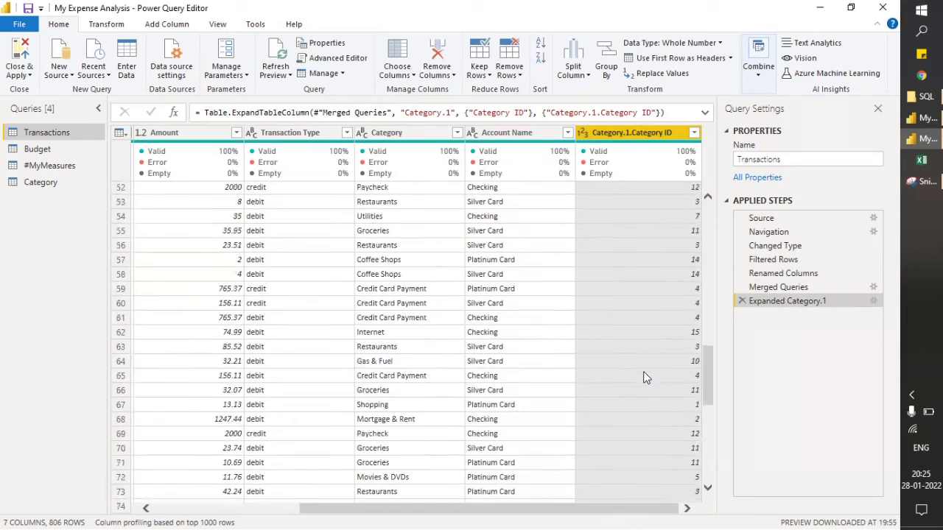
scroll(633, 346, up, 2)
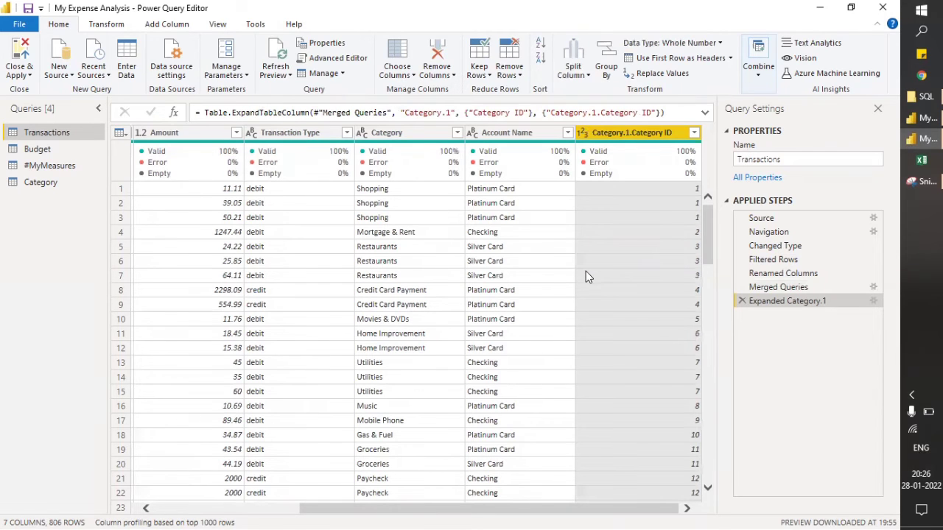
click(43, 182)
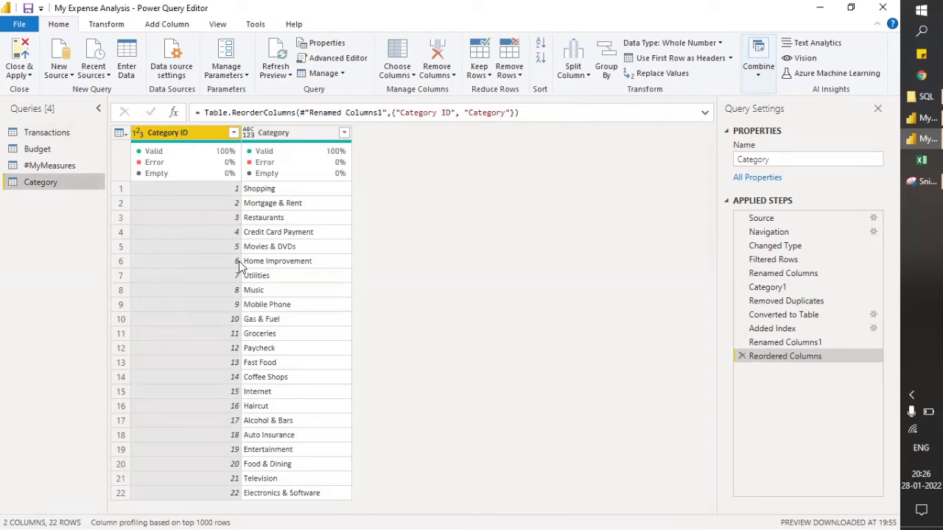
click(50, 136)
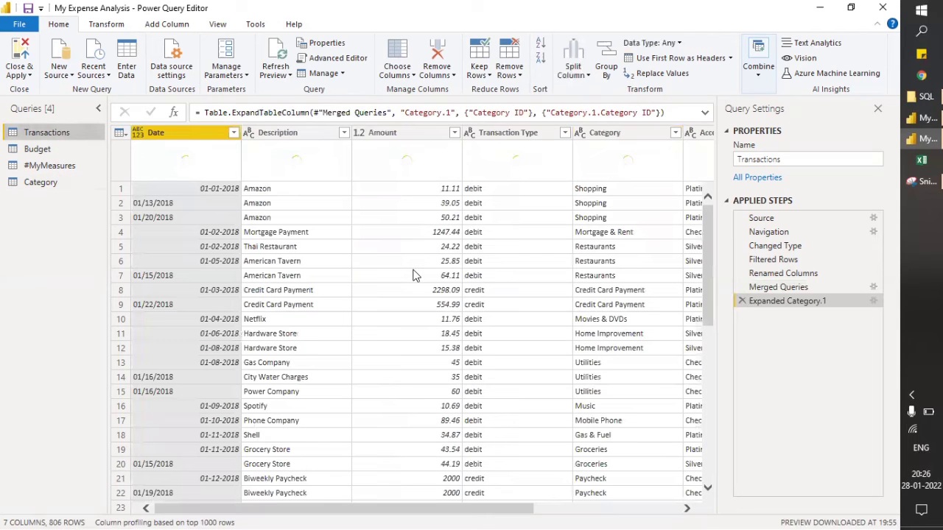
- Rename the expanded Category.1.Category ID column in Transactions to Category ID
click(652, 509)
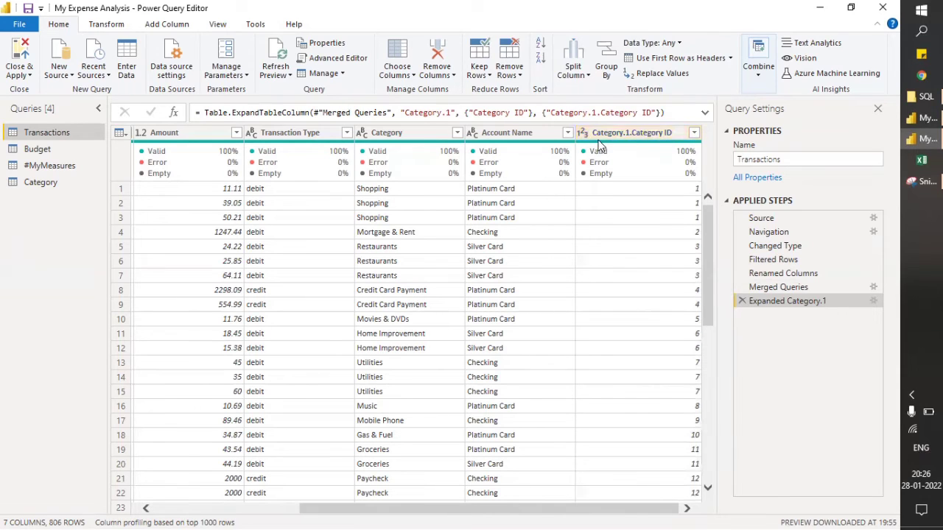
double_click(668, 134)
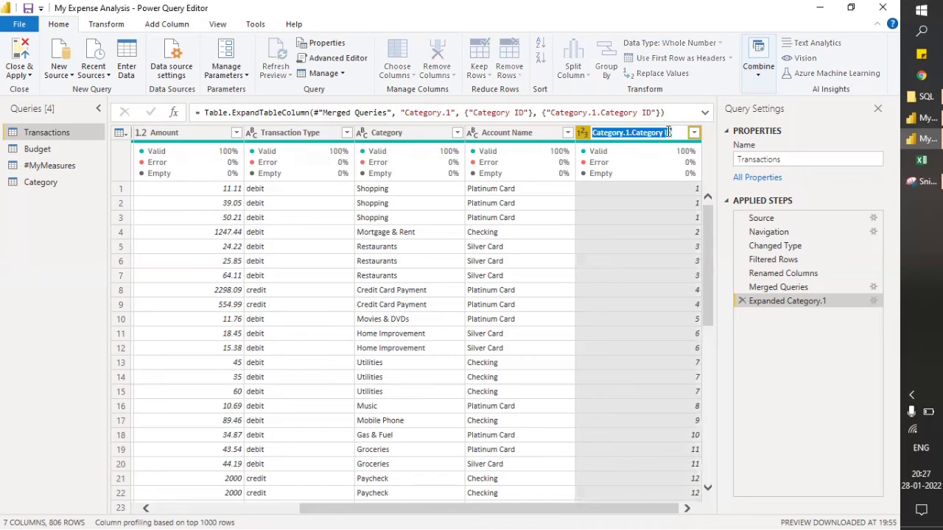
key(Home)
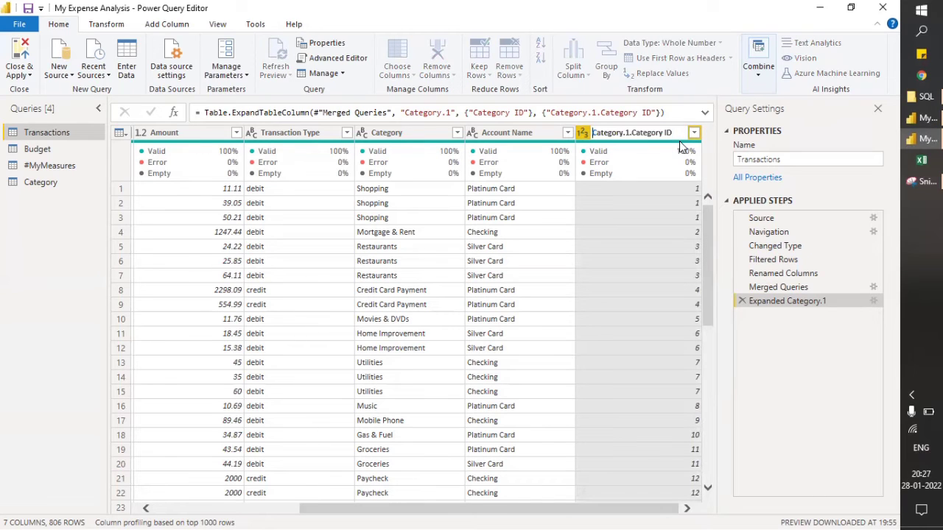
key(Delete)
key(Delete)
key(Delete)
key(Delete)
key(Delete)
key(Delete)
key(Delete)
key(Delete)
key(Delete)
key(Delete)
key(Delete)
key(Return)
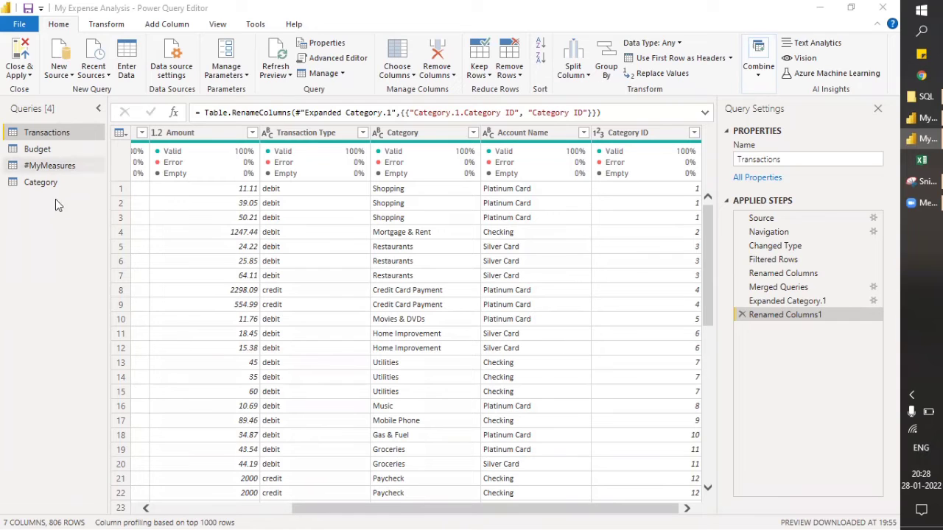
- Merge the Budget query with the Category query on their Category columns, using a Left Outer join
click(47, 152)
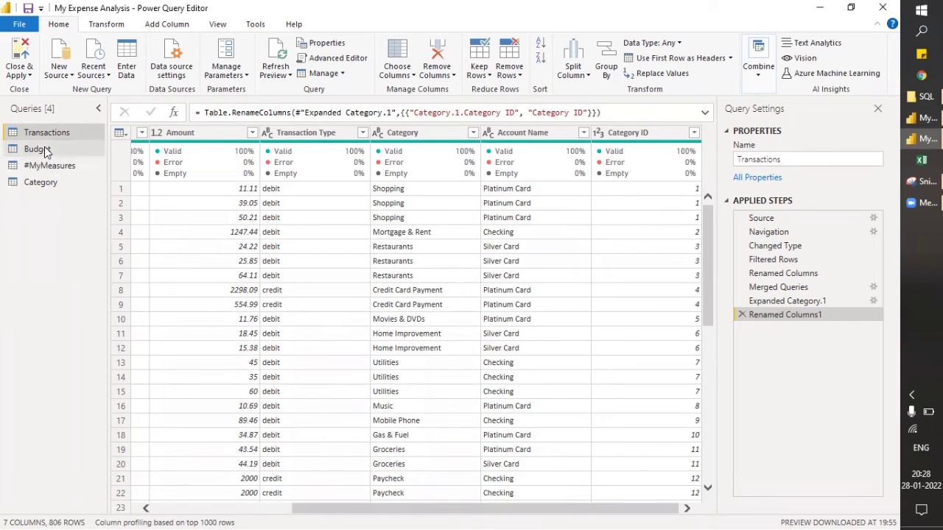
click(46, 151)
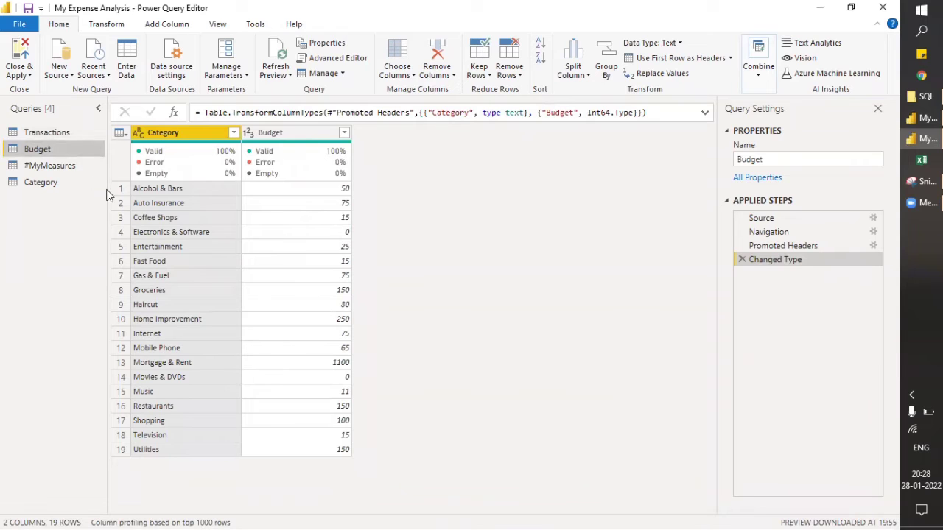
click(758, 74)
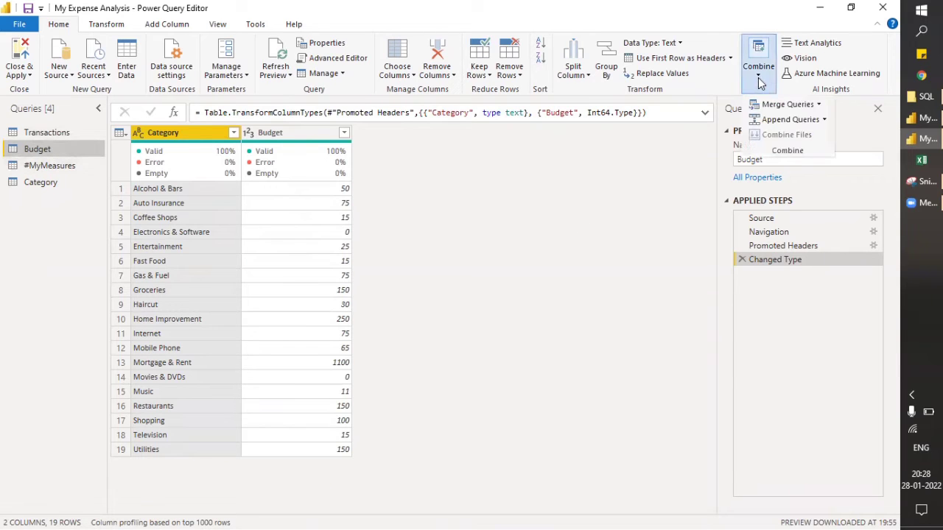
click(818, 106)
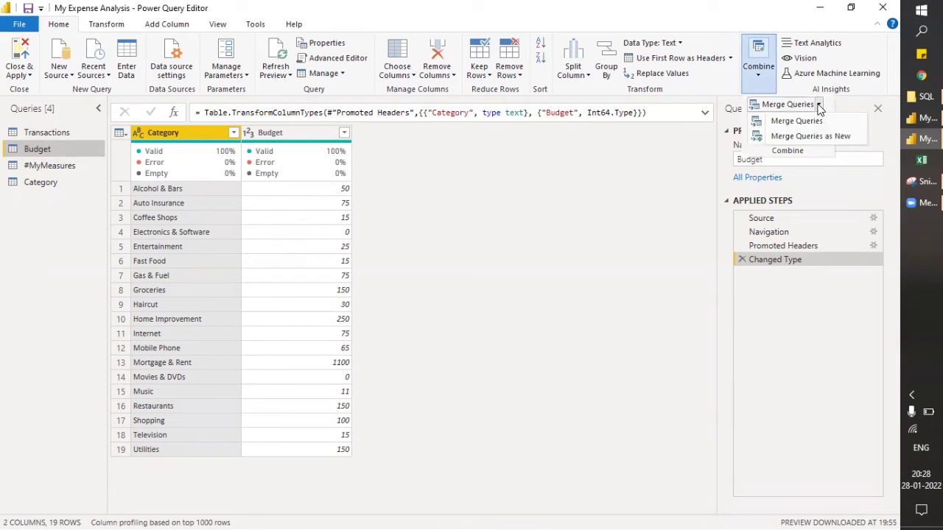
click(814, 125)
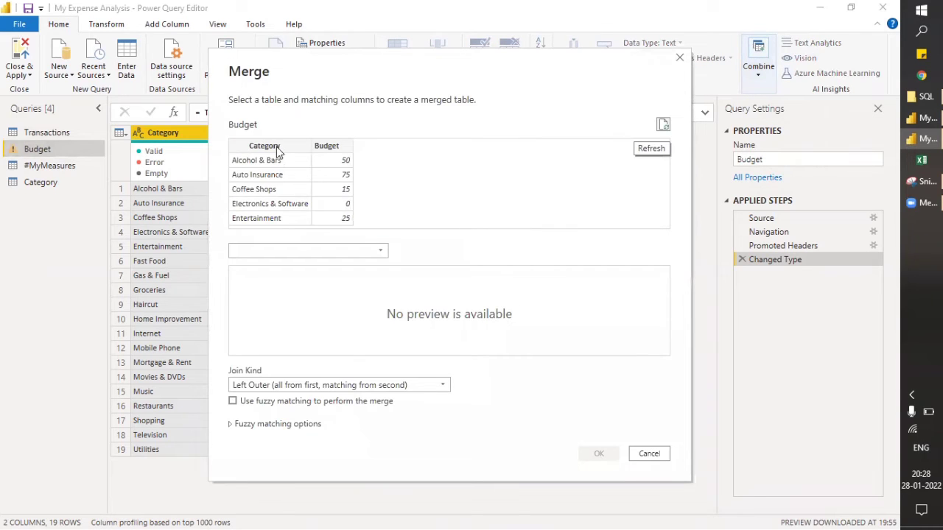
click(274, 147)
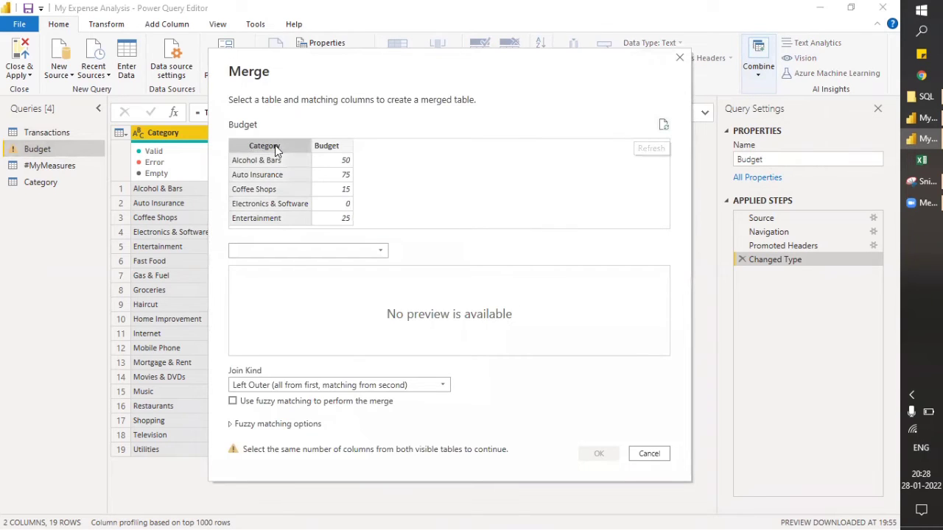
click(287, 250)
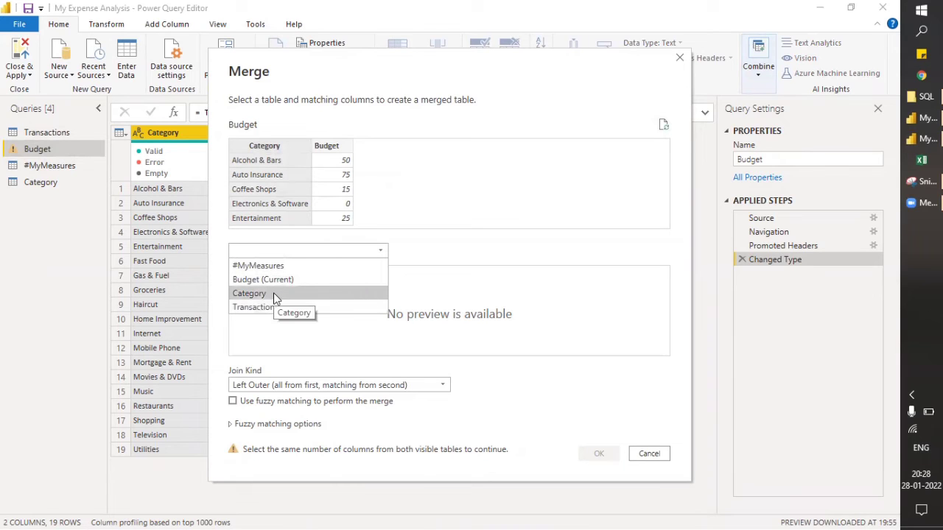
click(273, 293)
click(306, 273)
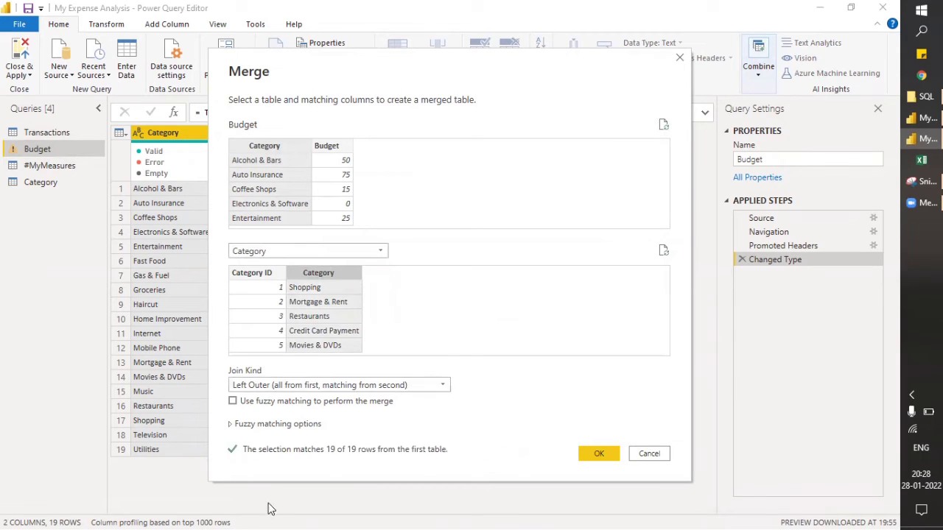
click(591, 453)
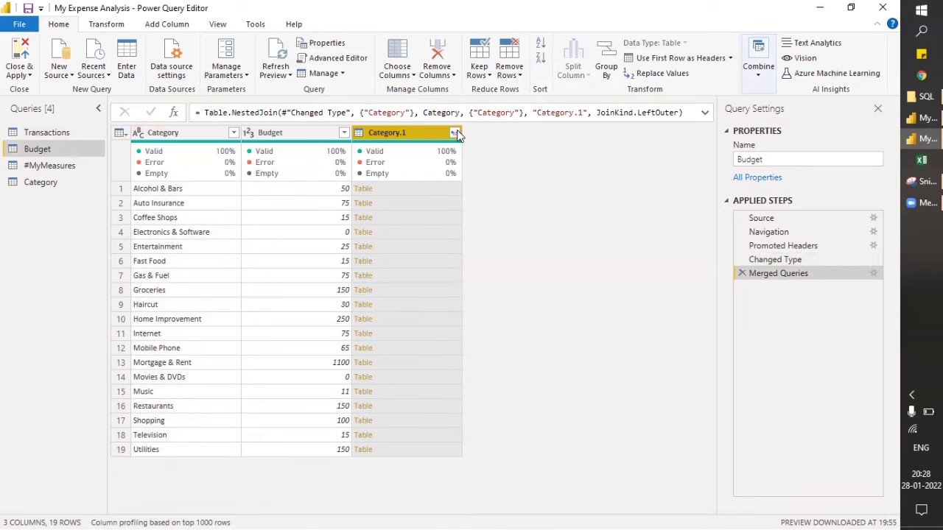
- Expand Budget's merged Category.1 column to include only Category ID, keeping the original column name as prefix
click(455, 133)
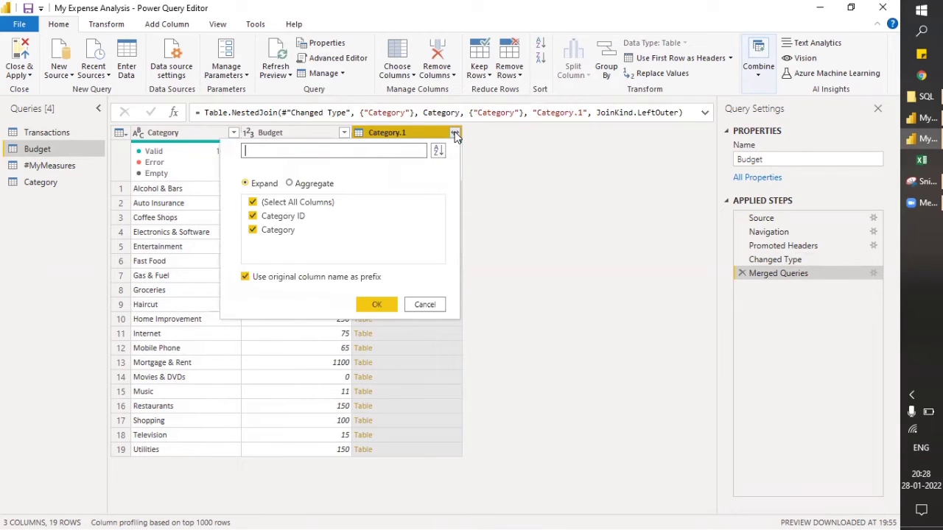
click(252, 231)
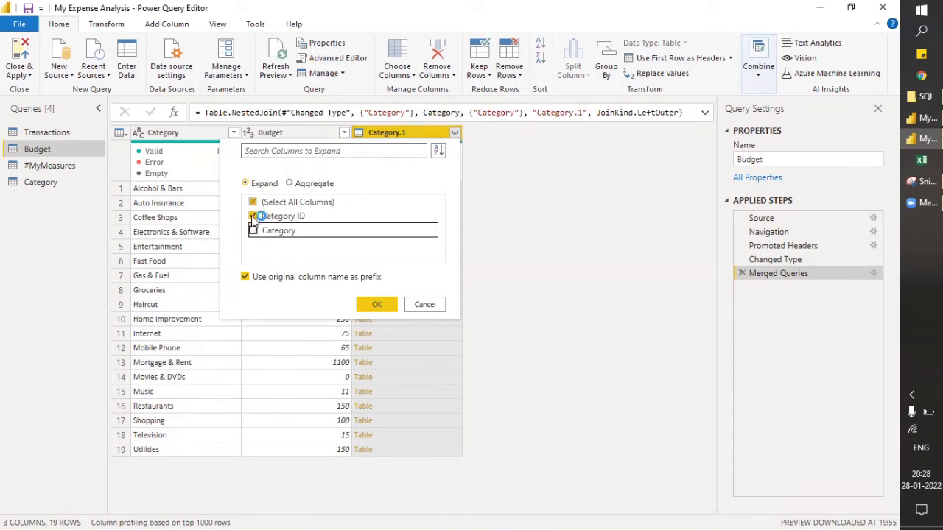
click(376, 304)
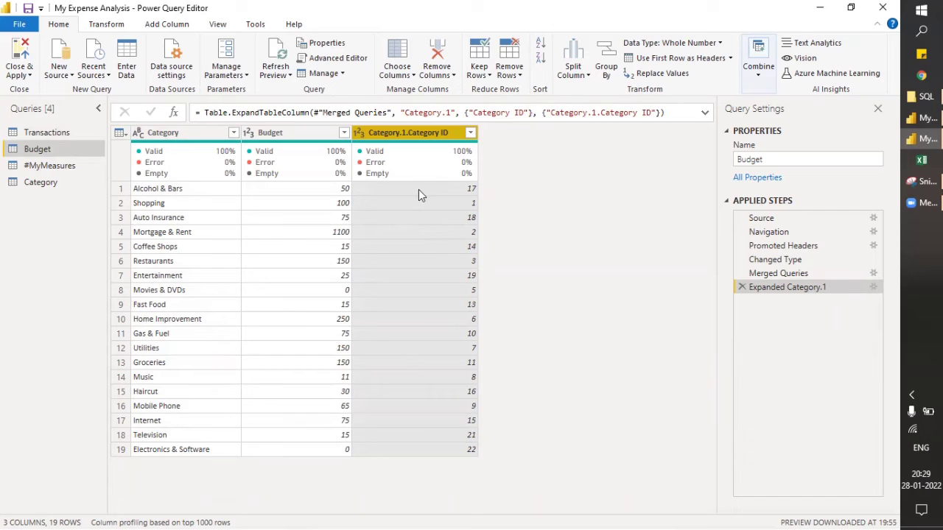
- Rename the expanded Category.1.Category ID column in Budget to Category ID
click(20, 74)
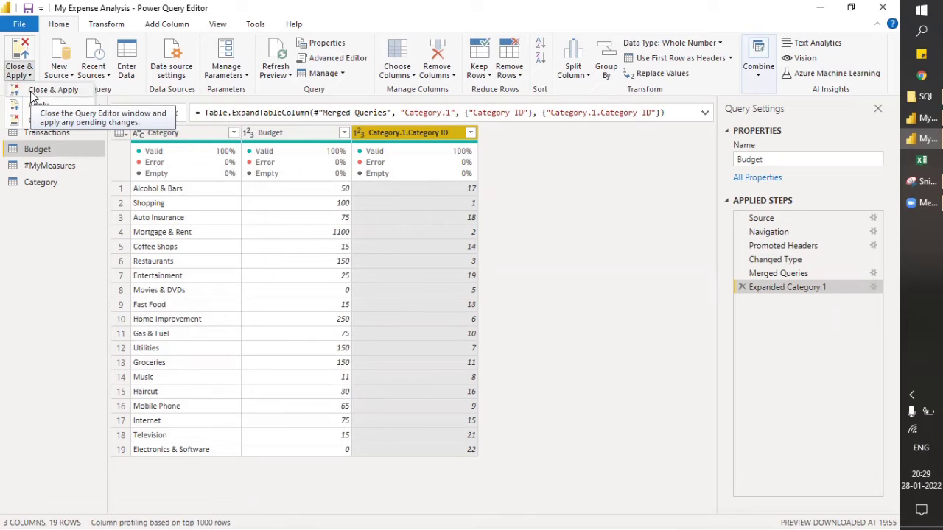
click(395, 134)
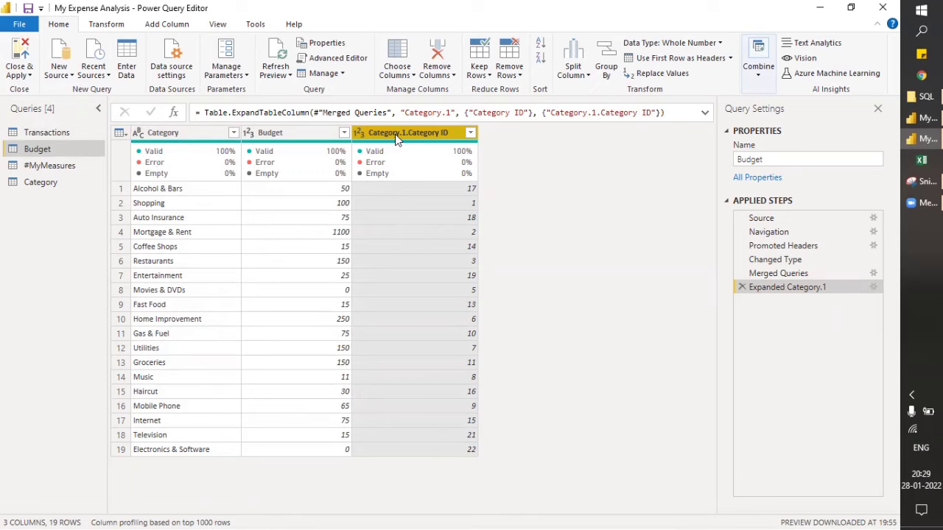
double_click(395, 134)
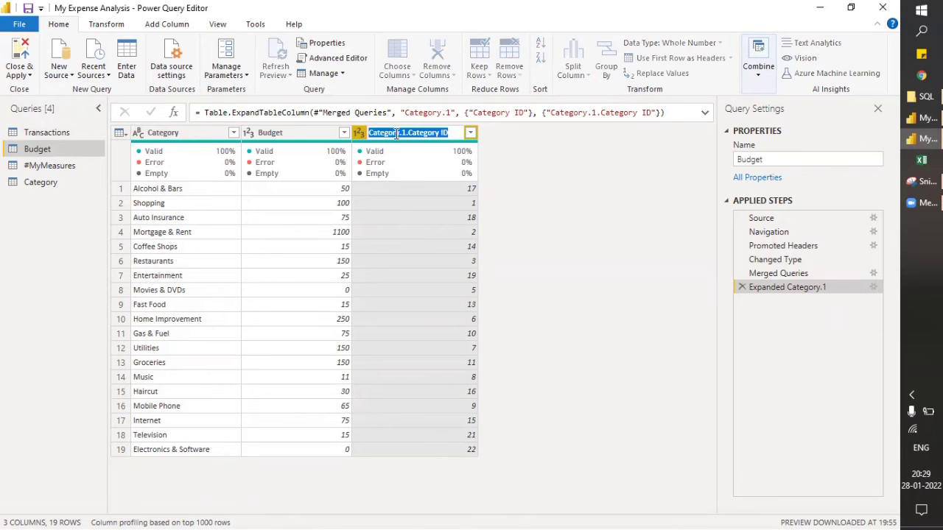
key(Home)
key(Delete)
key(Delete)
key(Delete)
key(Delete)
key(Delete)
key(Delete)
key(Delete)
key(Delete)
key(Delete)
key(Delete)
key(Delete)
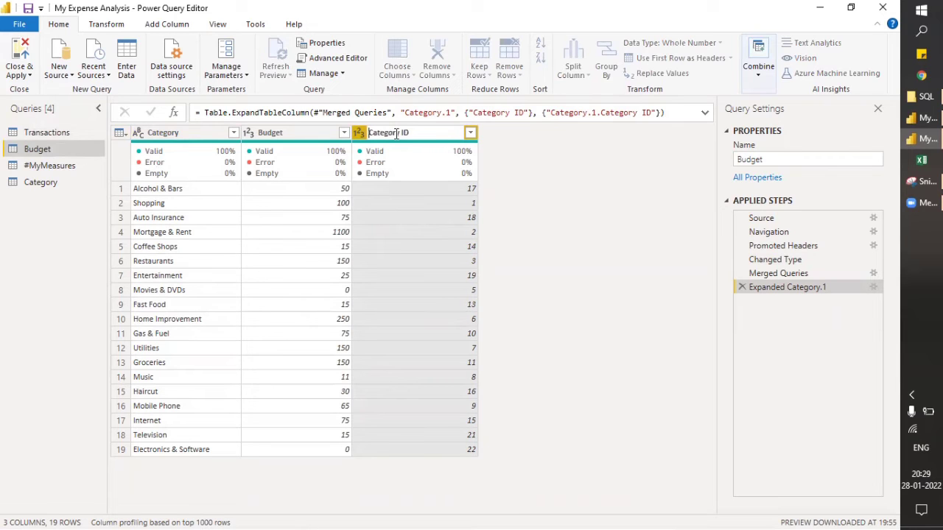
key(Return)
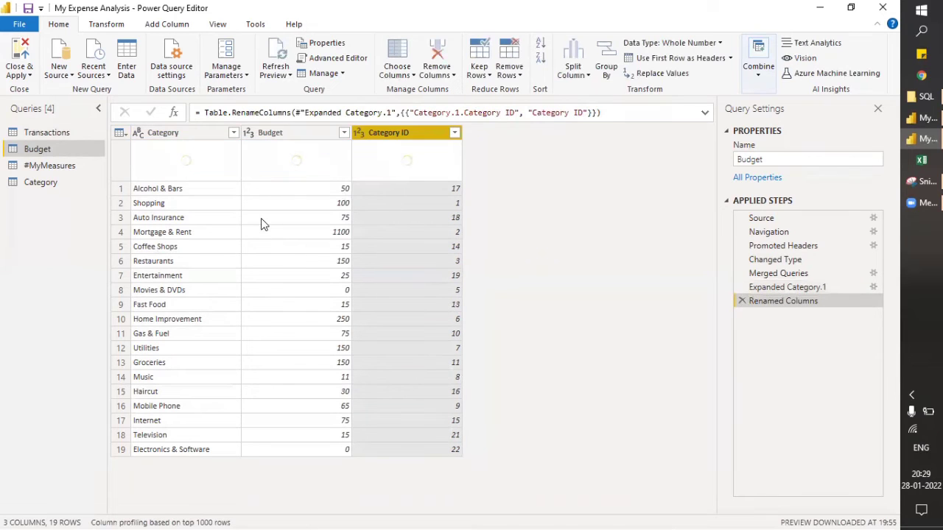
- Close the query editor and apply the pending query changes to the Power BI Desktop model
click(19, 73)
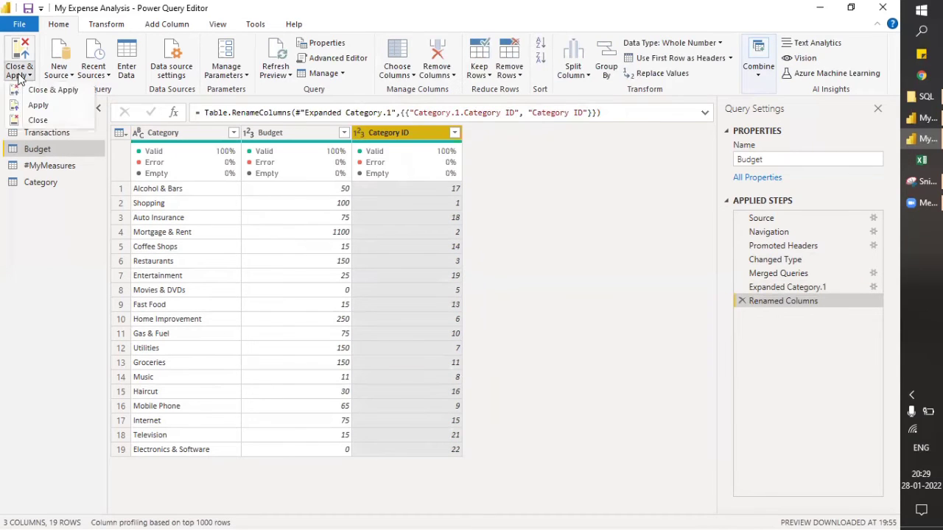
click(22, 92)
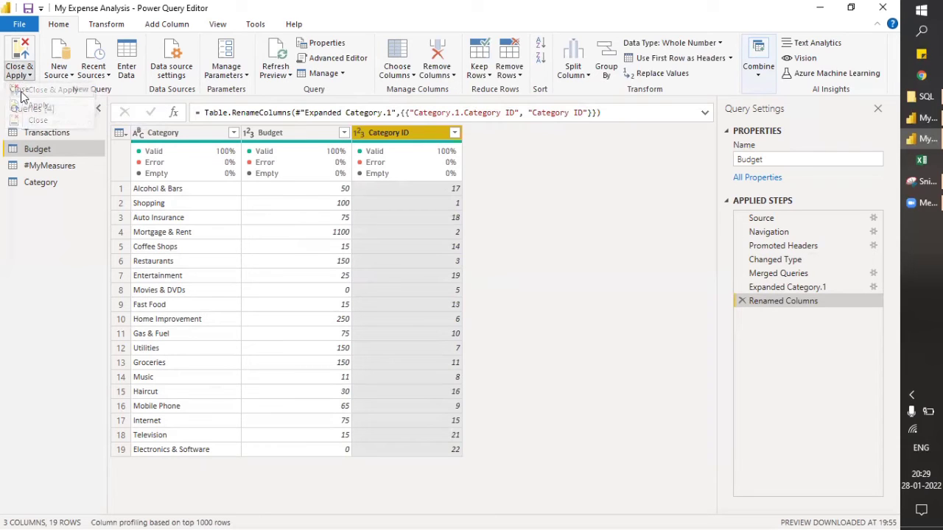
key(alt+Tab)
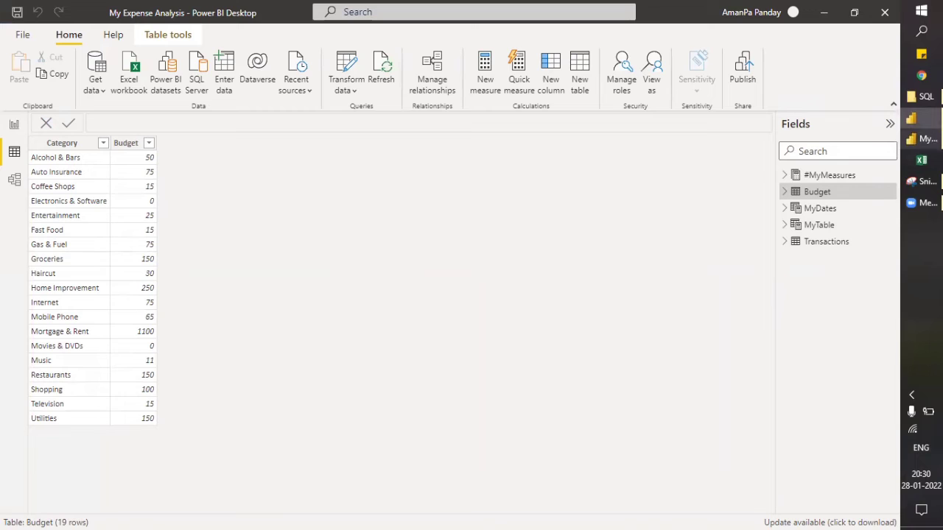
mouse_move(919, 140)
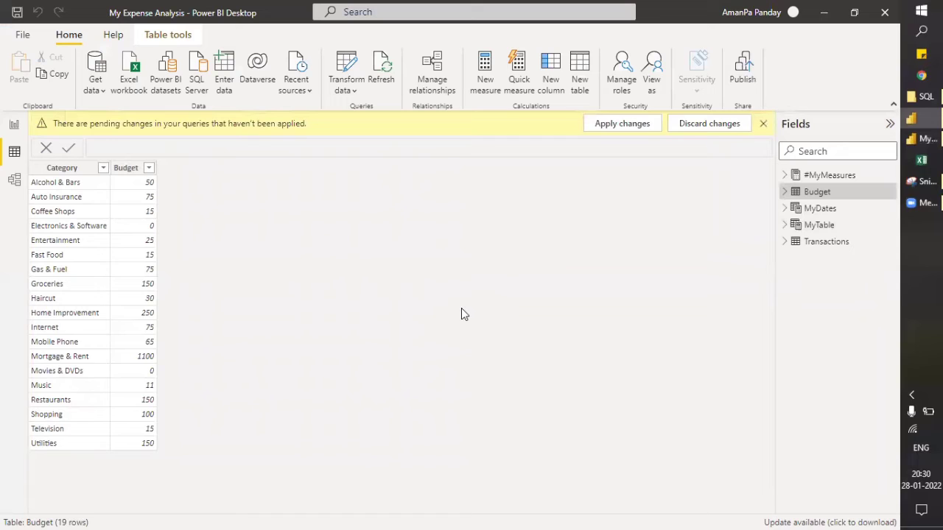
click(622, 123)
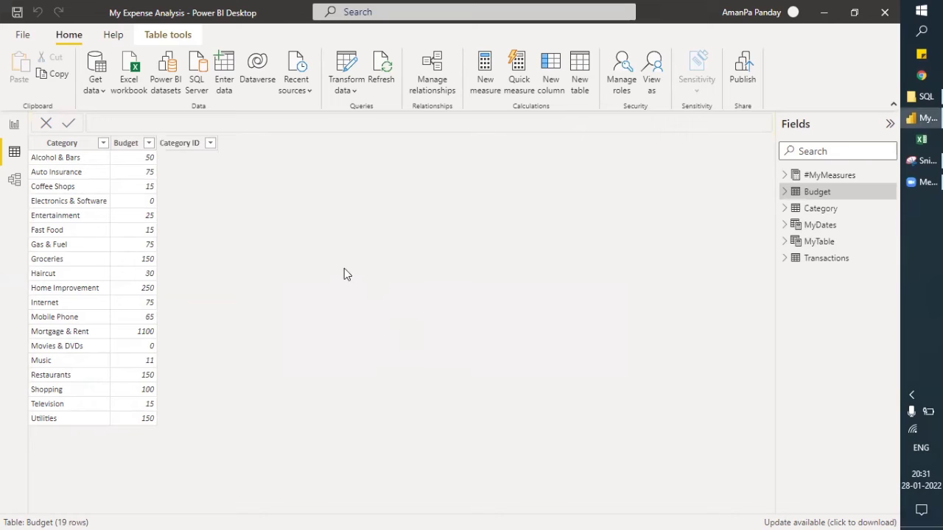
- Examine the columns and rows of the Budget, Category, MyDates and MyTable tables in the data view
click(121, 150)
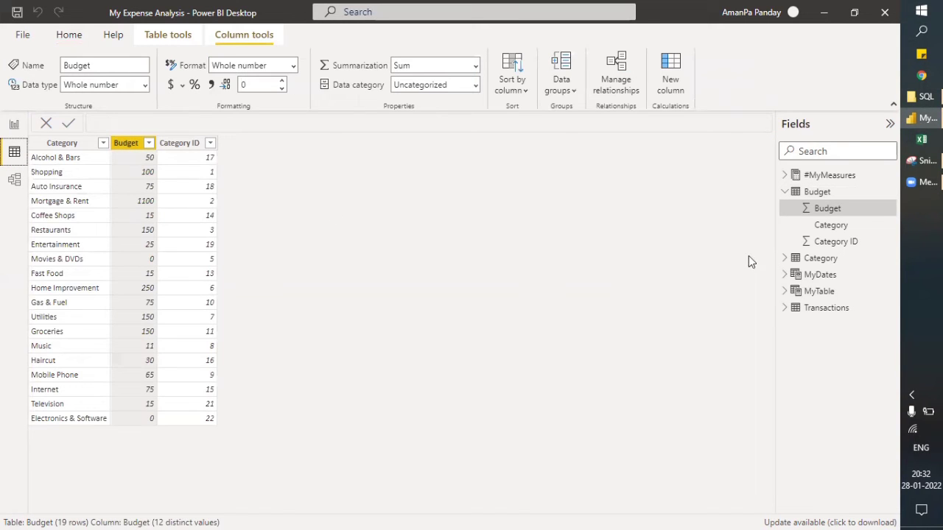
click(820, 192)
double_click(821, 193)
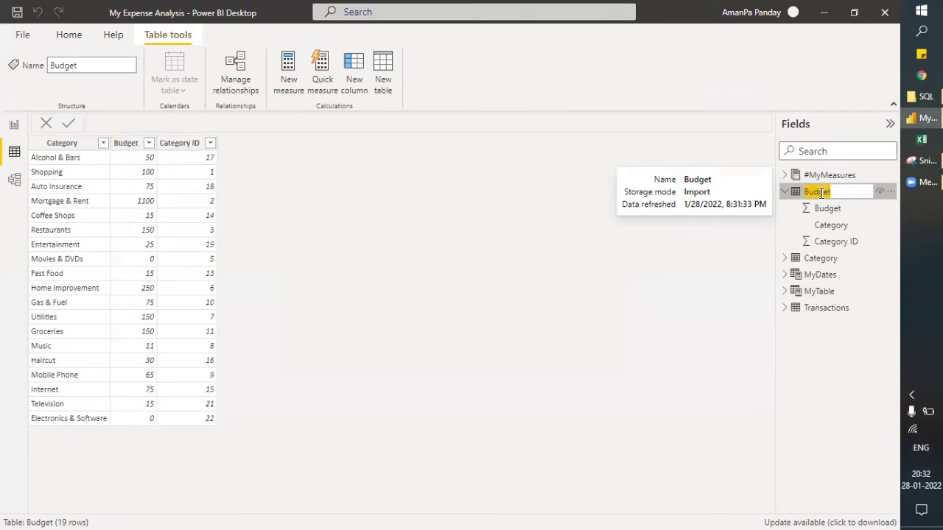
click(820, 357)
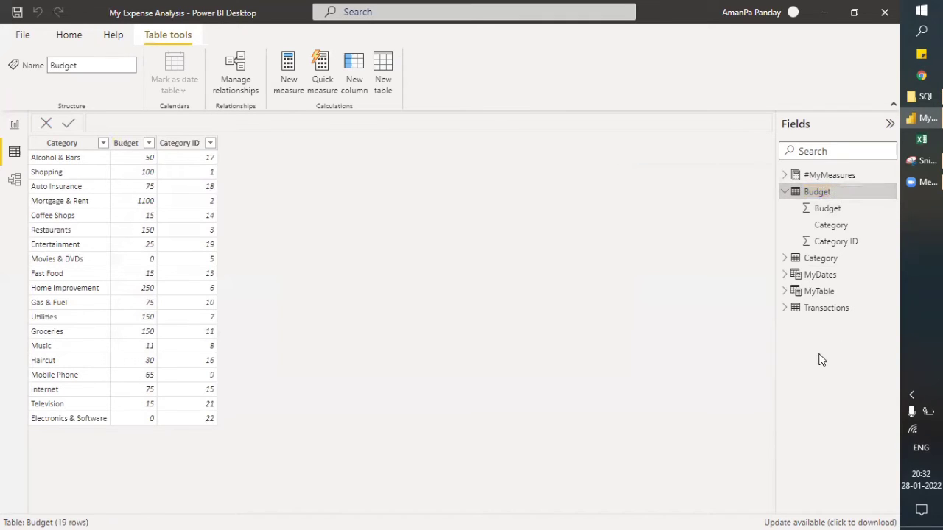
click(785, 258)
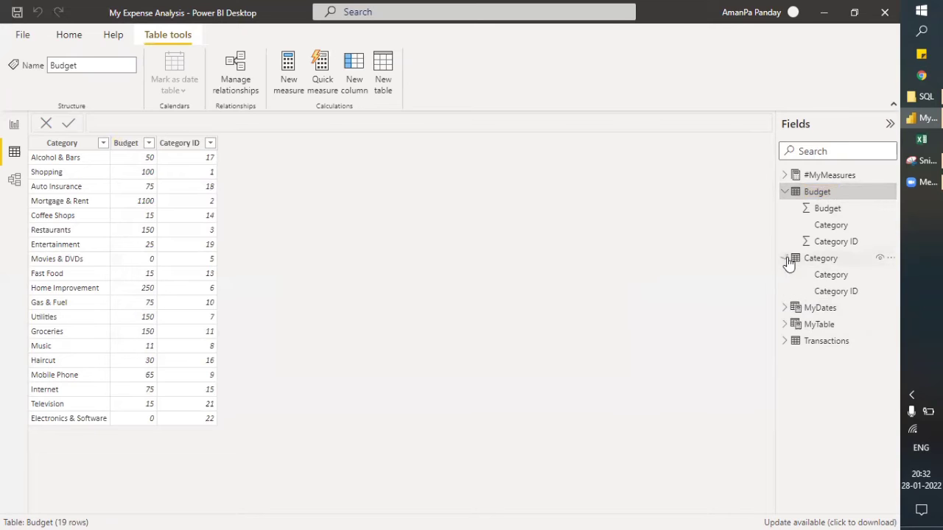
click(821, 260)
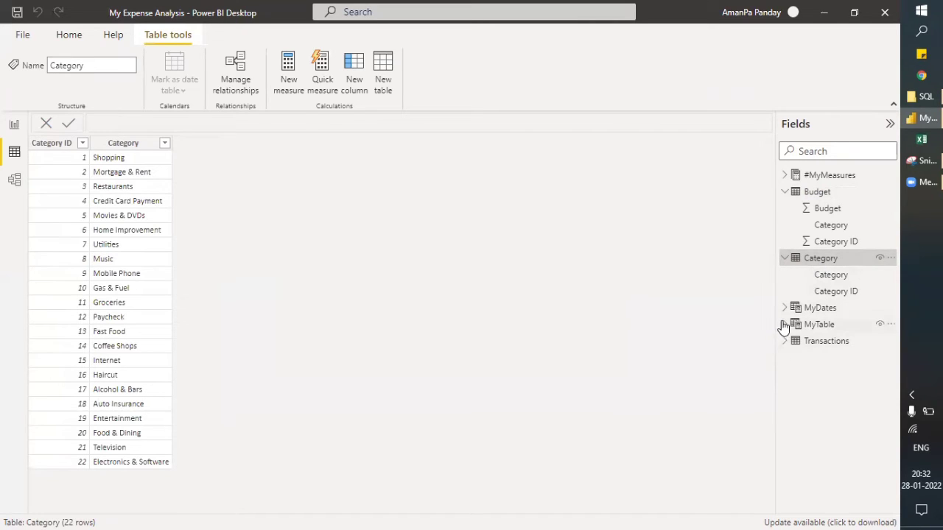
click(820, 327)
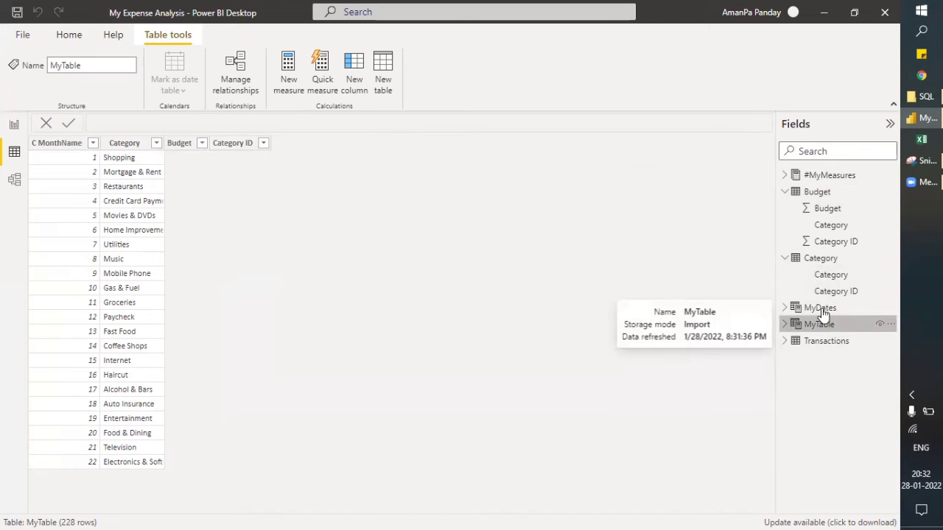
click(821, 308)
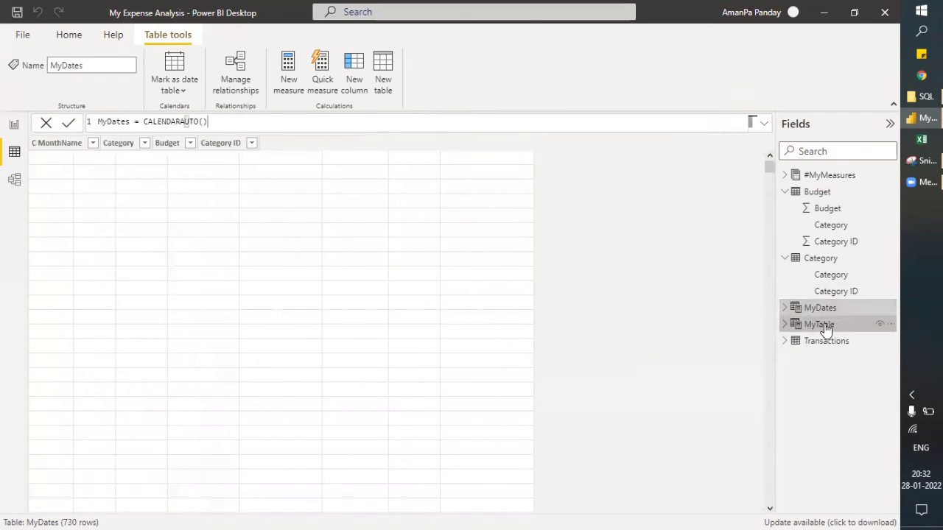
click(824, 327)
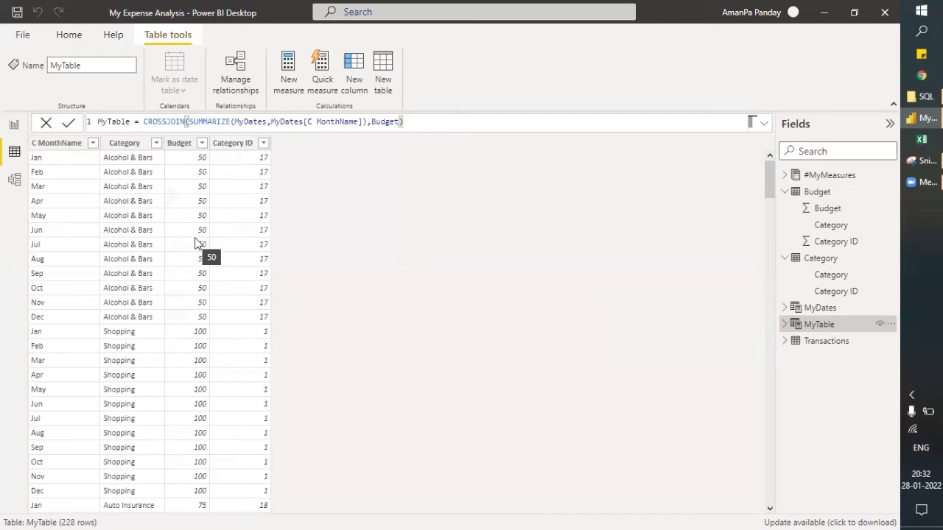
- Rename the calculated table MyTable as Monthly Budget
double_click(829, 325)
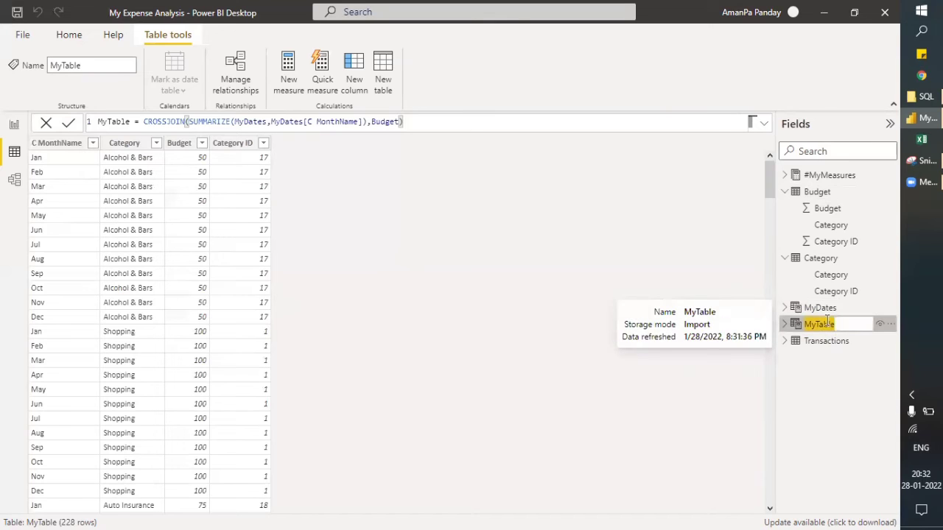
text(Monthly)
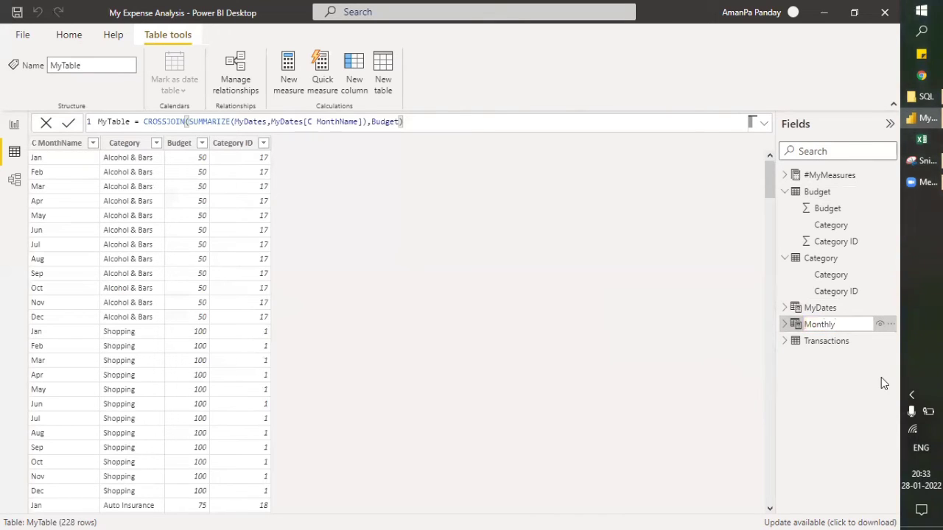
text( Budget)
key(Return)
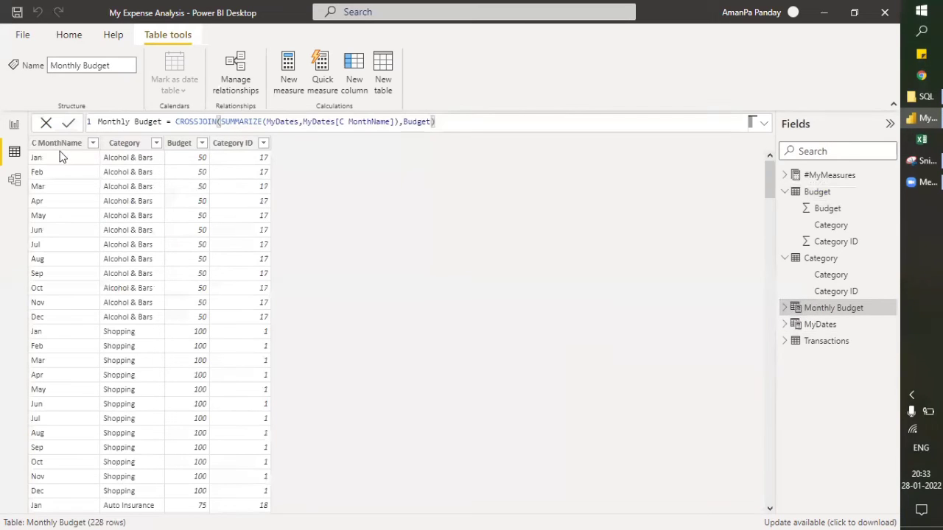
- Change the Monthly Budget formula to summarize MyDates by C MonthYear instead of C MonthName, keeping the cross join with Budget
click(785, 308)
click(840, 343)
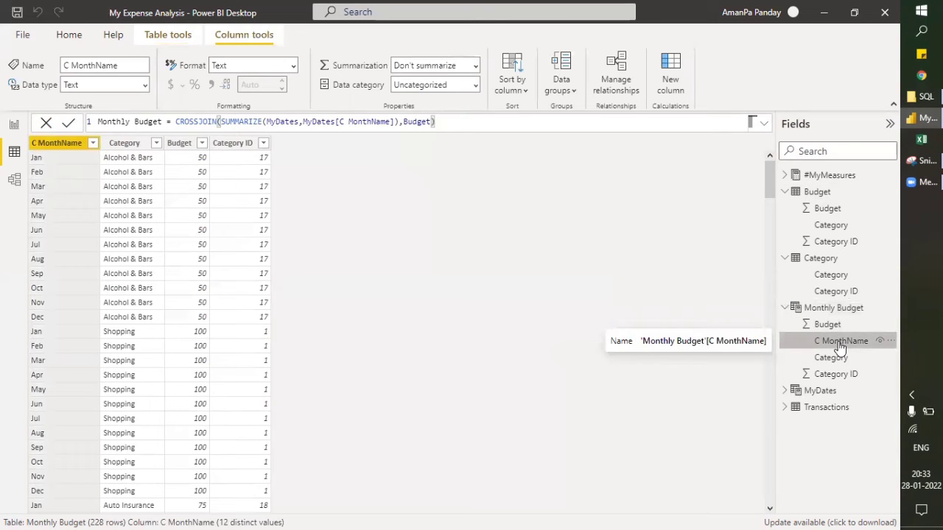
click(395, 120)
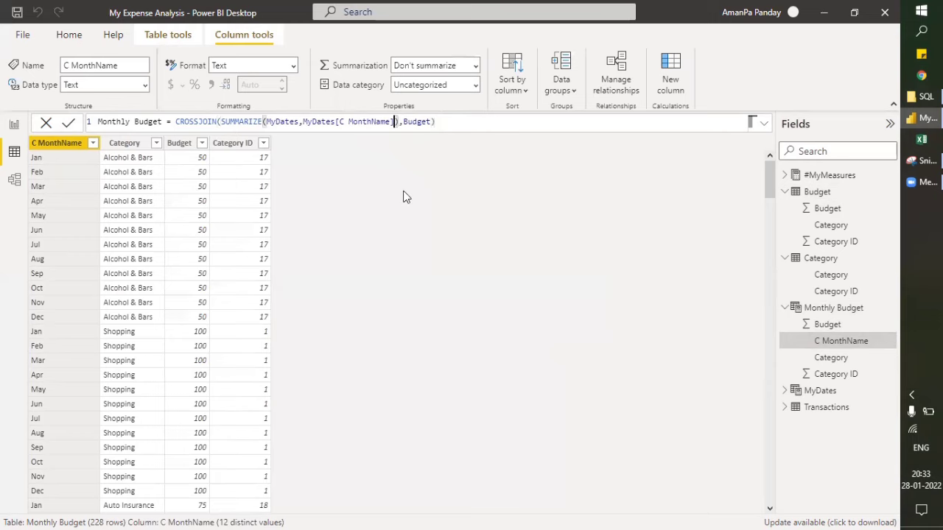
key(BackSpace)
key(BackSpace)
key(BackSpace)
key(BackSpace)
key(BackSpace)
key(BackSpace)
key(BackSpace)
key(BackSpace)
key(BackSpace)
key(BackSpace)
key(BackSpace)
key(BackSpace)
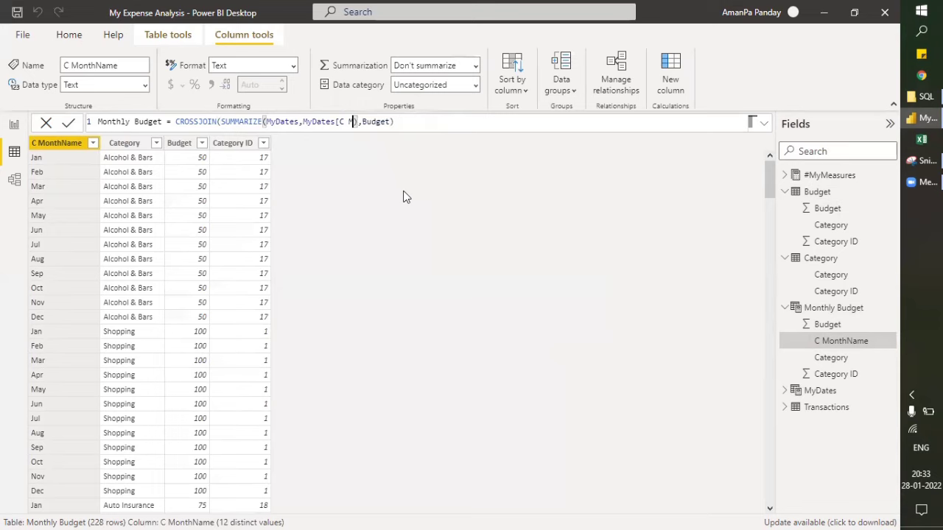
key(BackSpace)
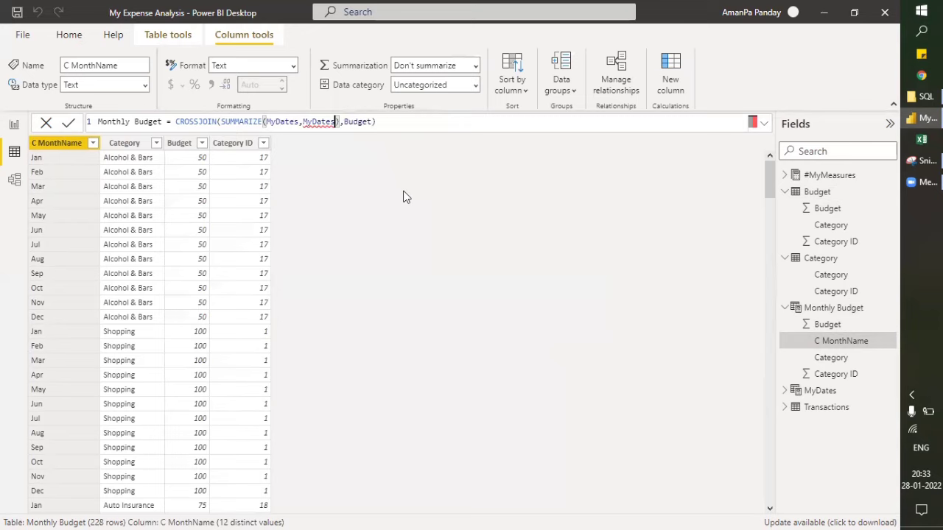
text([m)
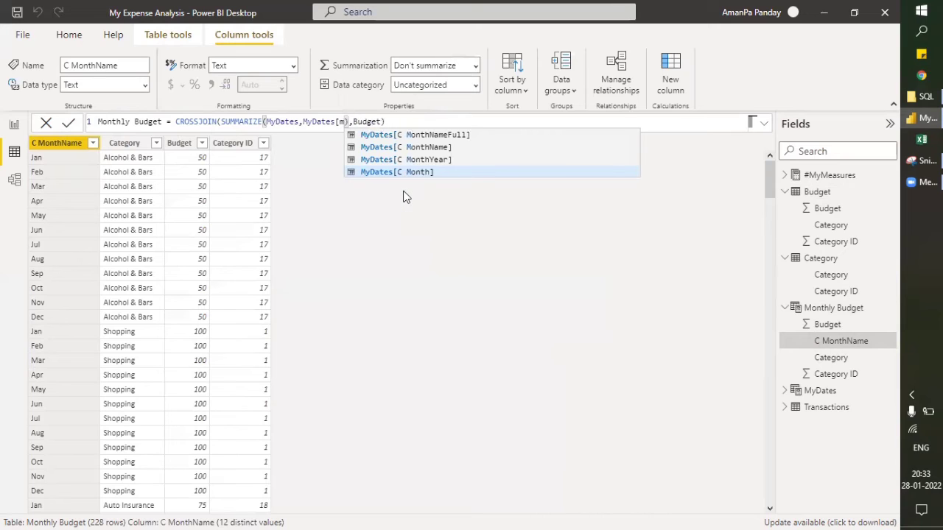
key(BackSpace)
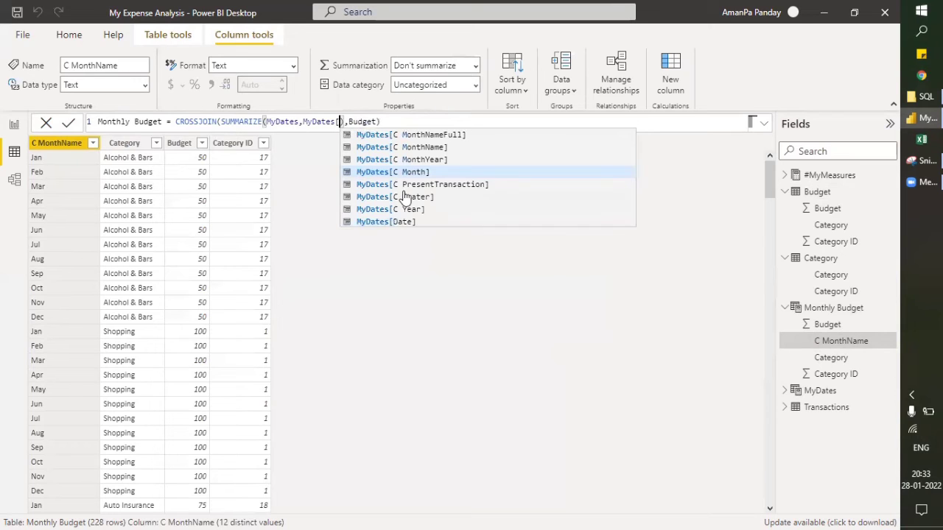
text(C)
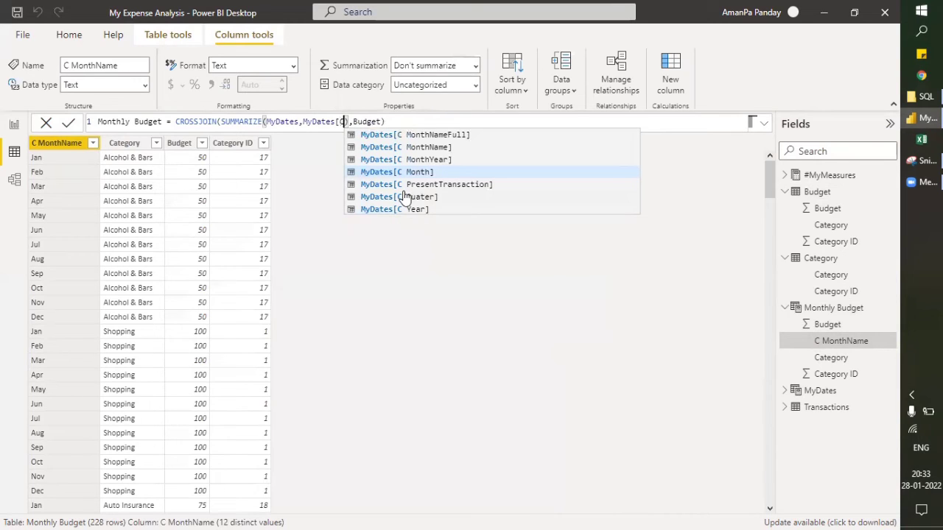
key(Down)
key(Down)
key(Up)
key(Up)
key(Up)
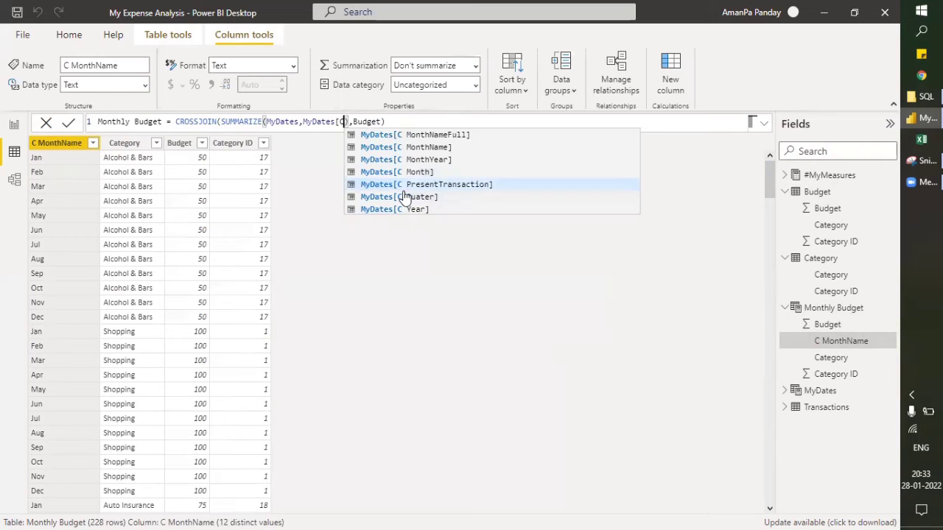
key(Tab)
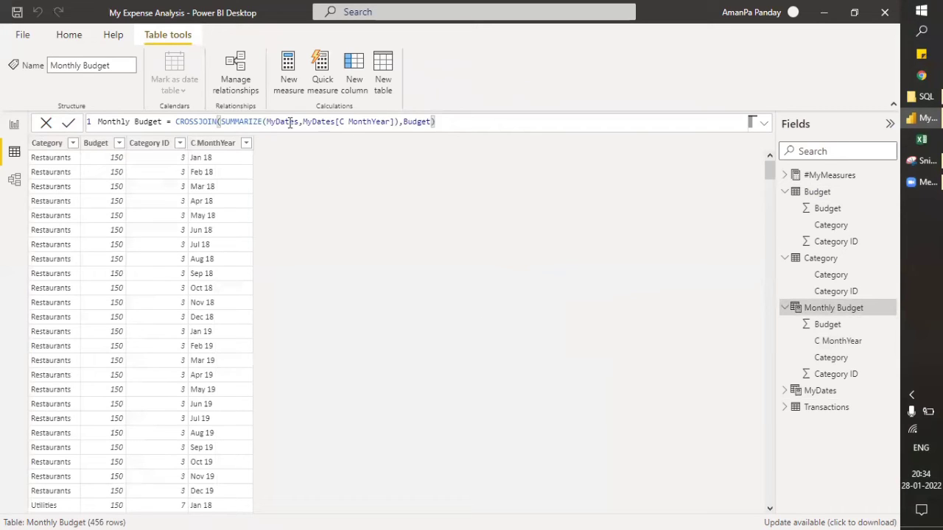
- Review the Monthly Budget formula, the C MonthYear column in MyDates, and the category columns in Budget and Category
drag(290, 124, 426, 122)
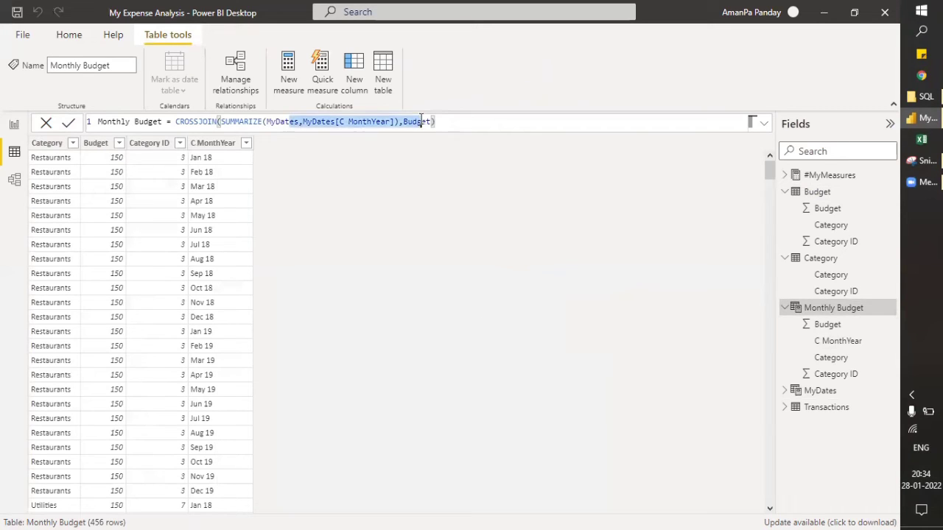
click(820, 396)
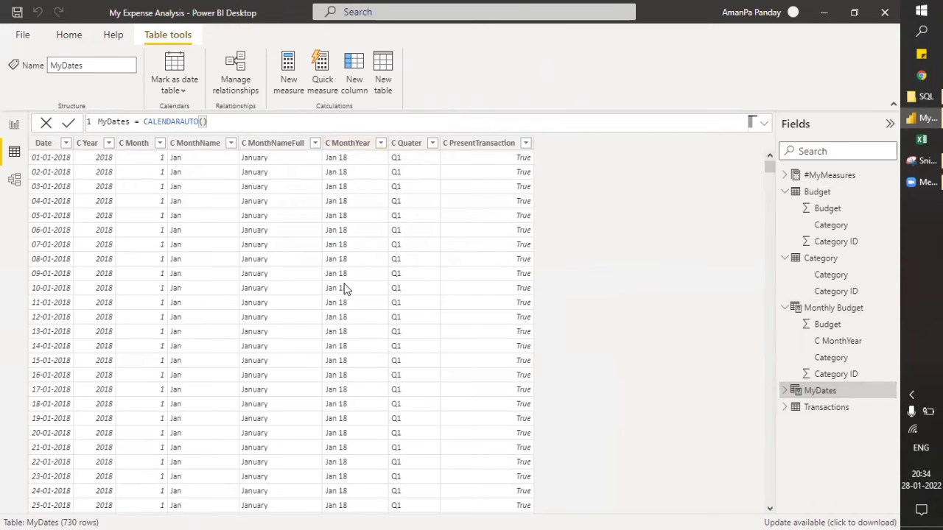
click(350, 143)
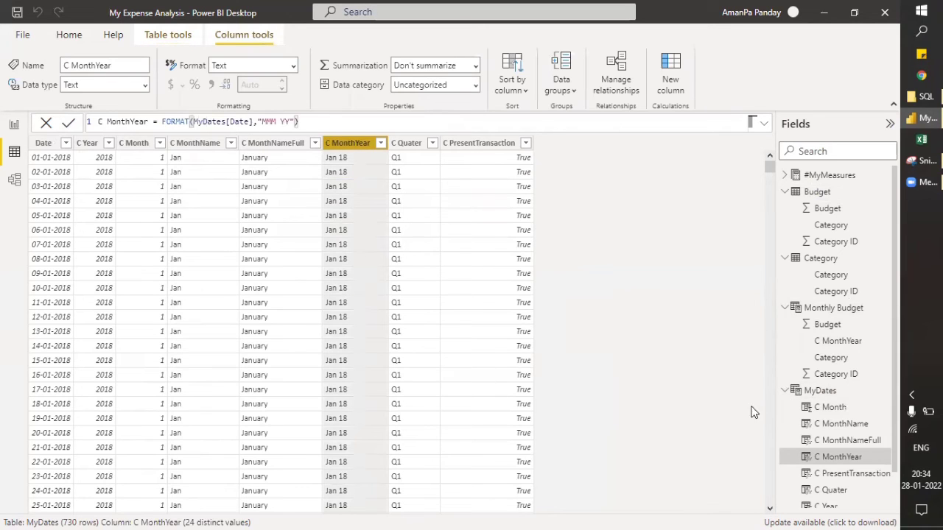
click(785, 391)
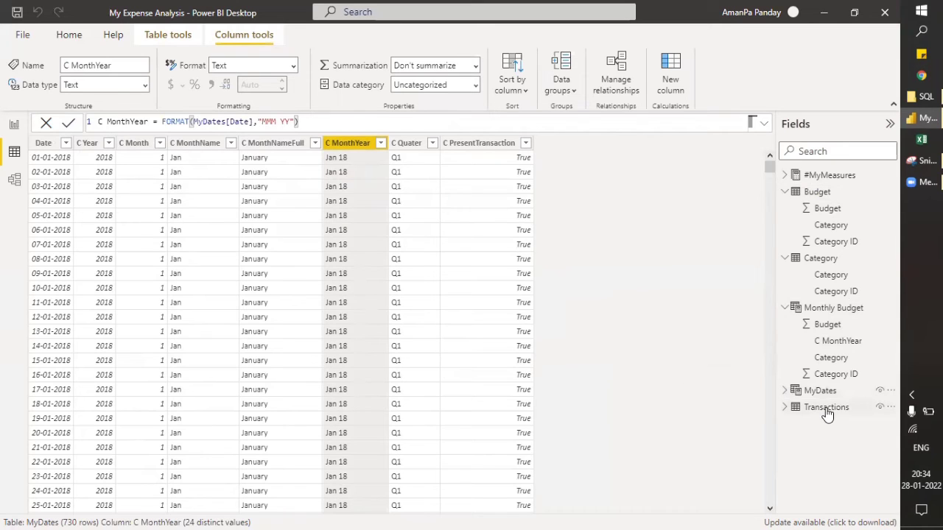
mouse_move(827, 414)
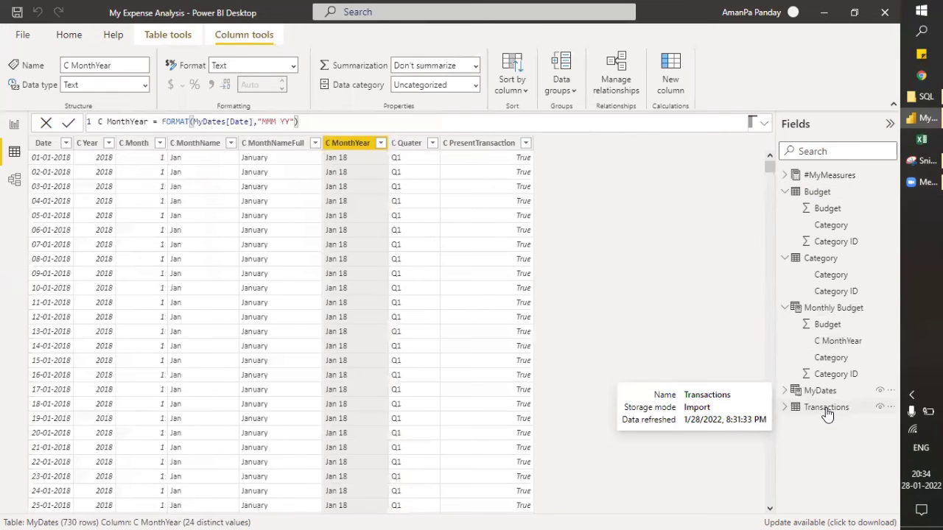
click(817, 193)
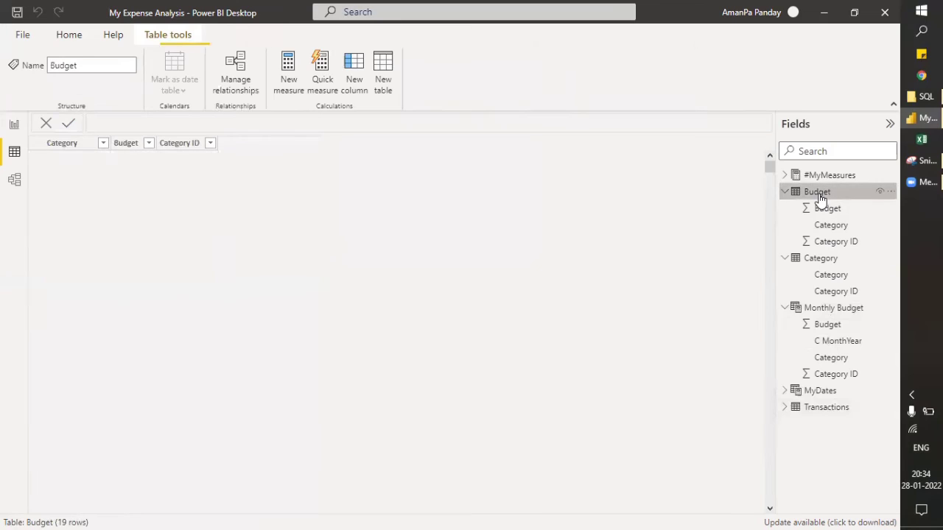
click(81, 147)
right_click(81, 147)
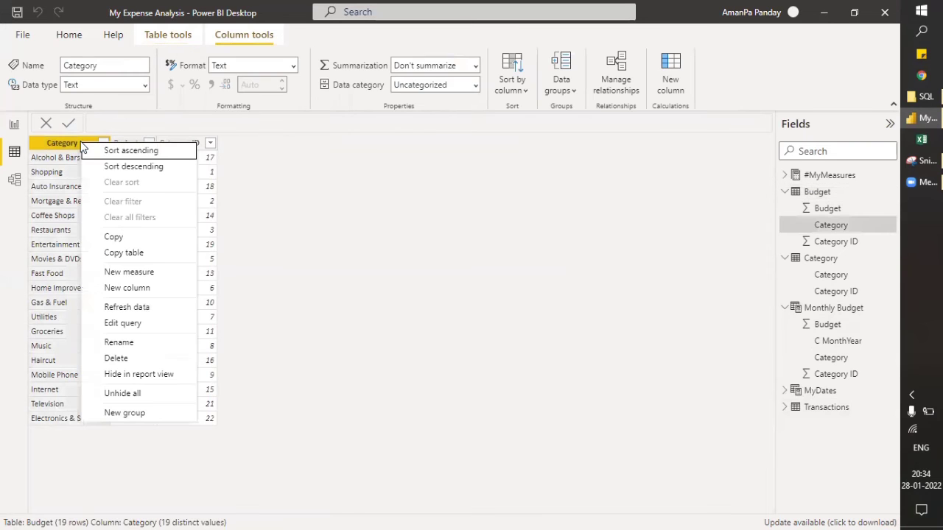
click(69, 152)
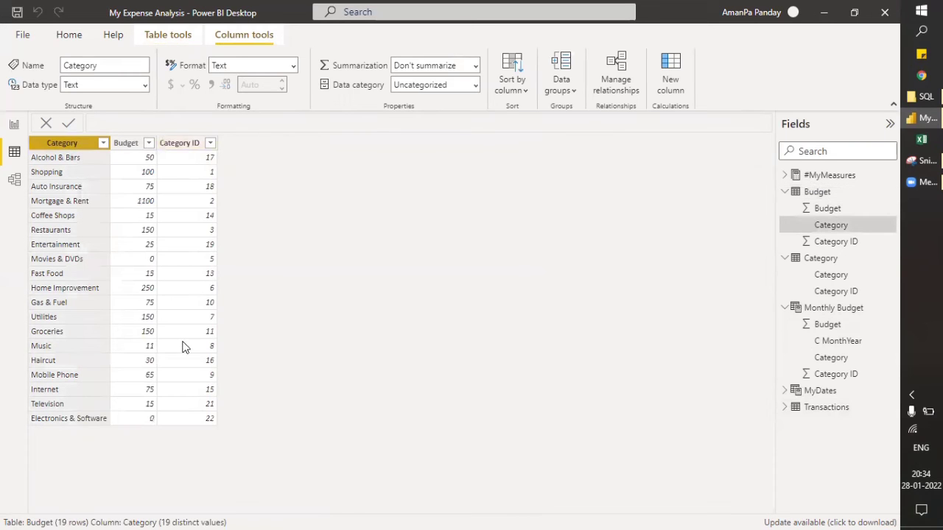
click(829, 279)
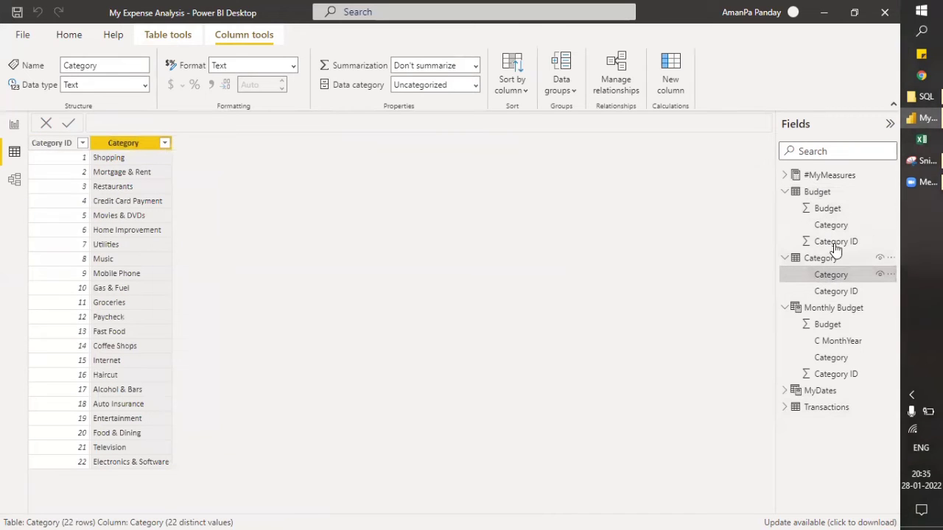
- Delete the redundant Category column from the Budget table, keeping only Budget and Category ID
click(817, 193)
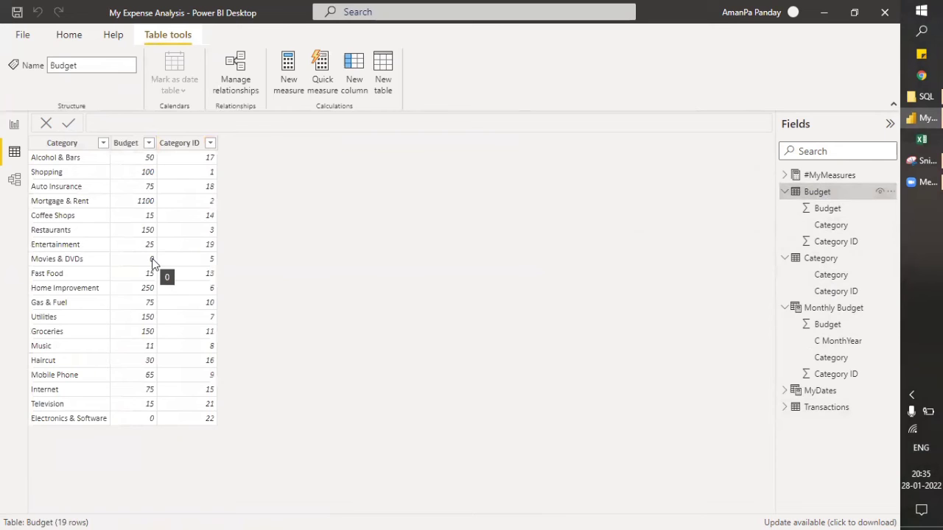
click(68, 142)
right_click(68, 142)
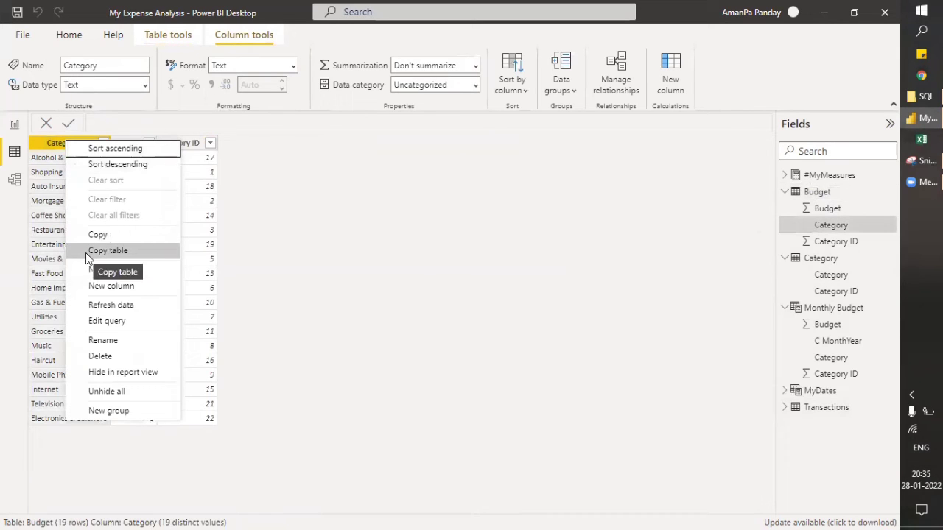
click(88, 357)
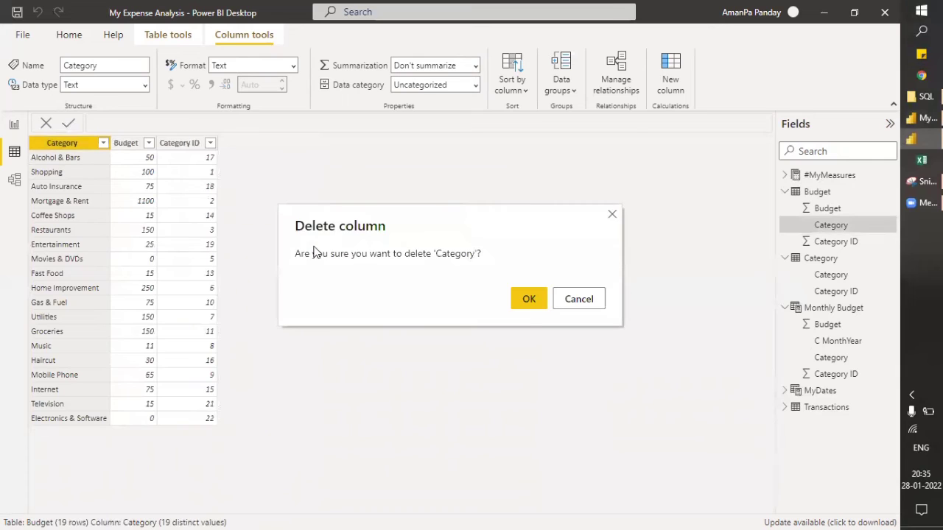
click(529, 299)
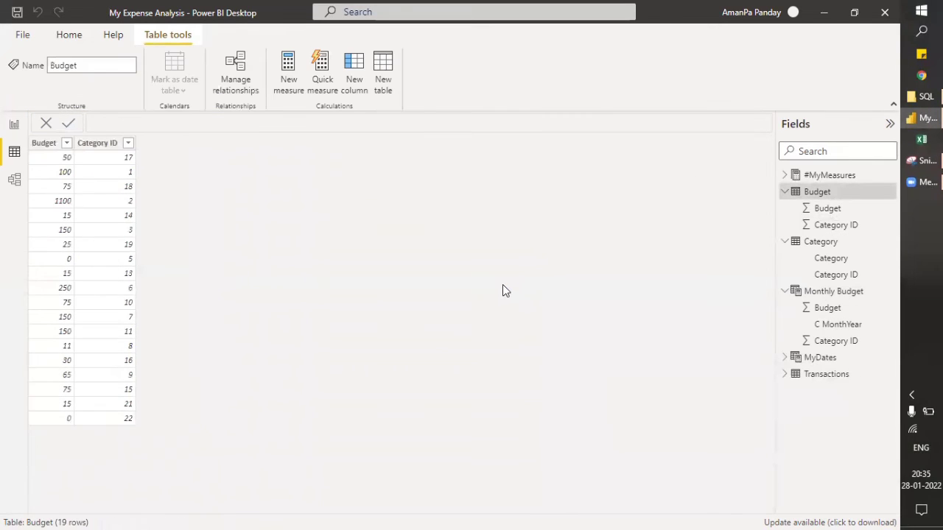
click(785, 175)
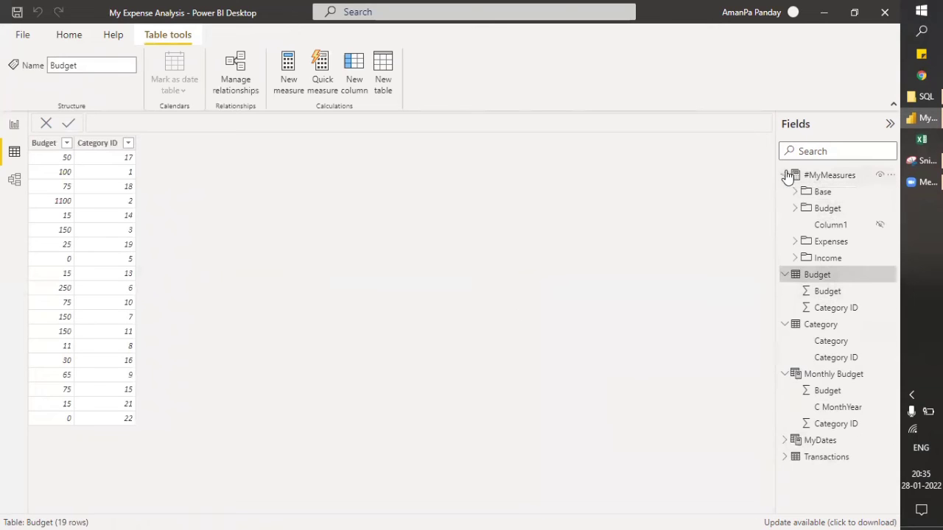
click(785, 175)
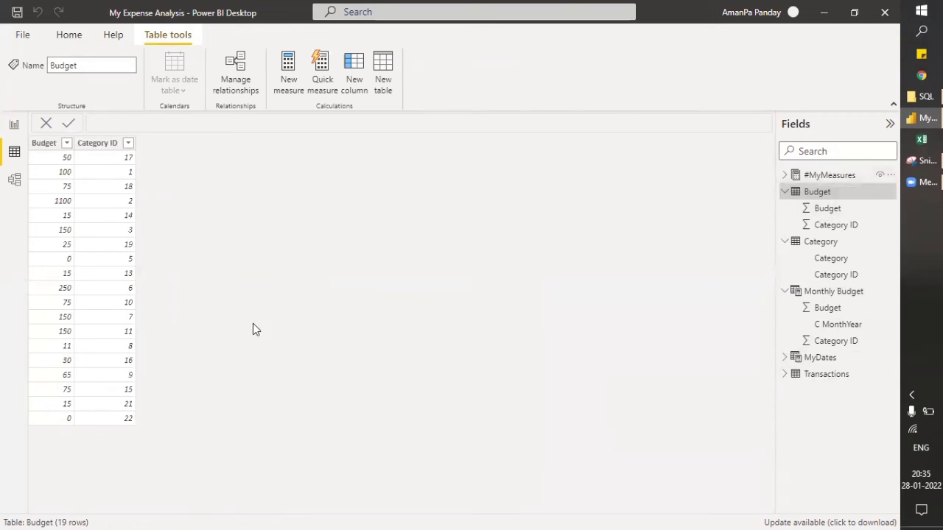
- In the model diagram, move Category below the other tables and line up Transactions, MyDates, Budget and Monthly Budget in one row
click(15, 180)
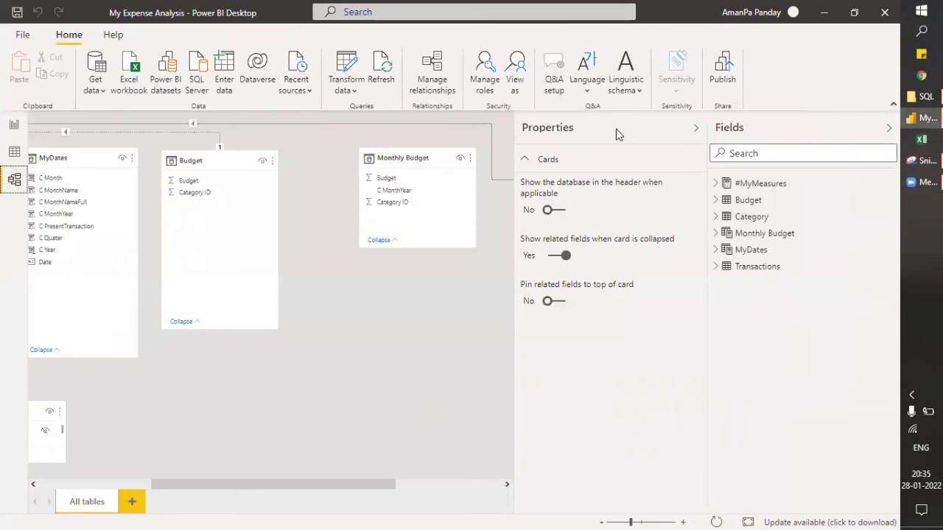
click(695, 128)
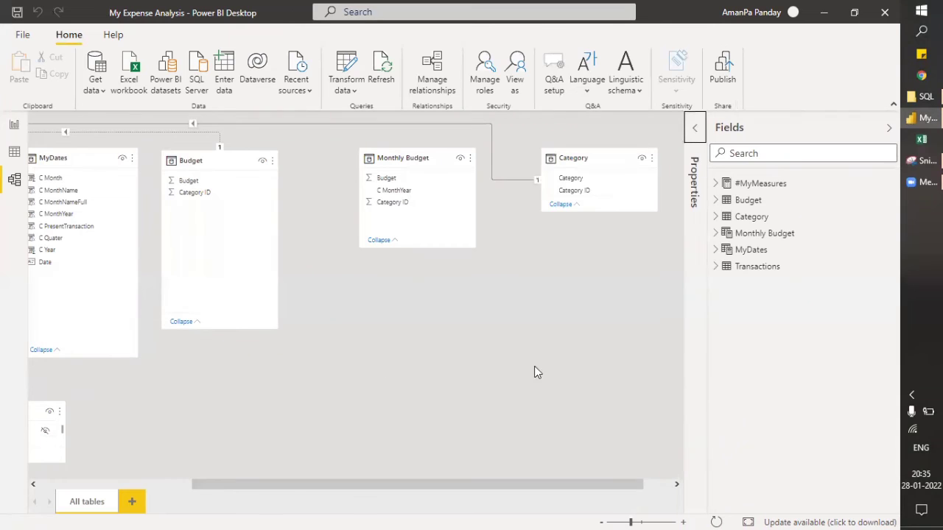
drag(239, 479, 420, 492)
drag(257, 490, 290, 498)
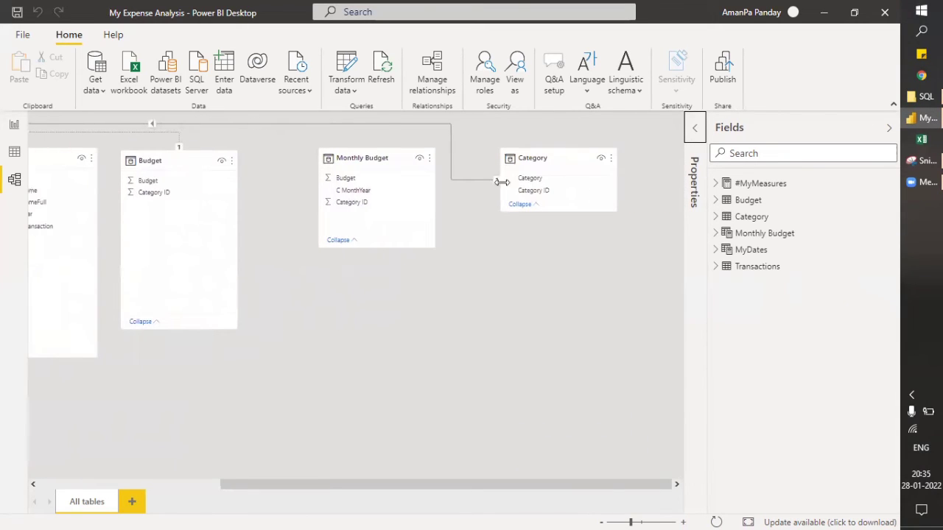
drag(541, 155, 477, 394)
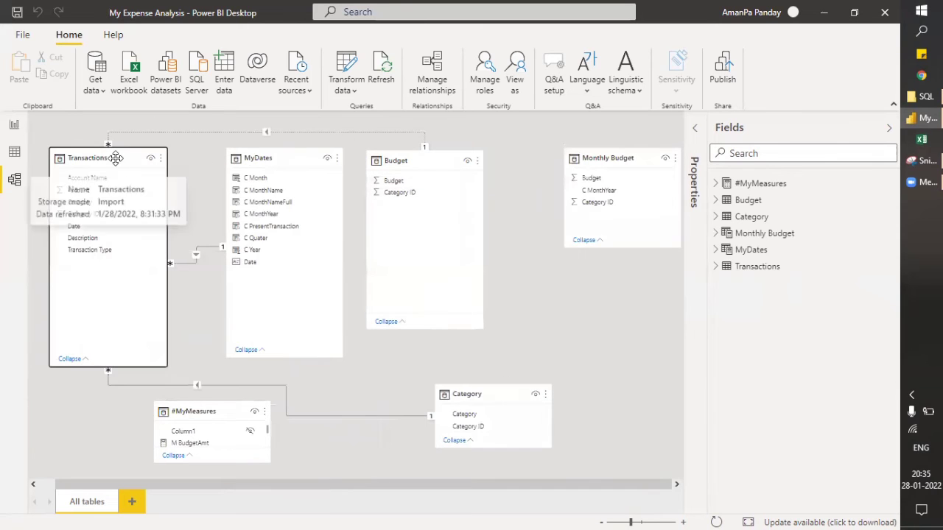
drag(290, 158, 269, 161)
drag(415, 160, 400, 160)
drag(625, 161, 581, 165)
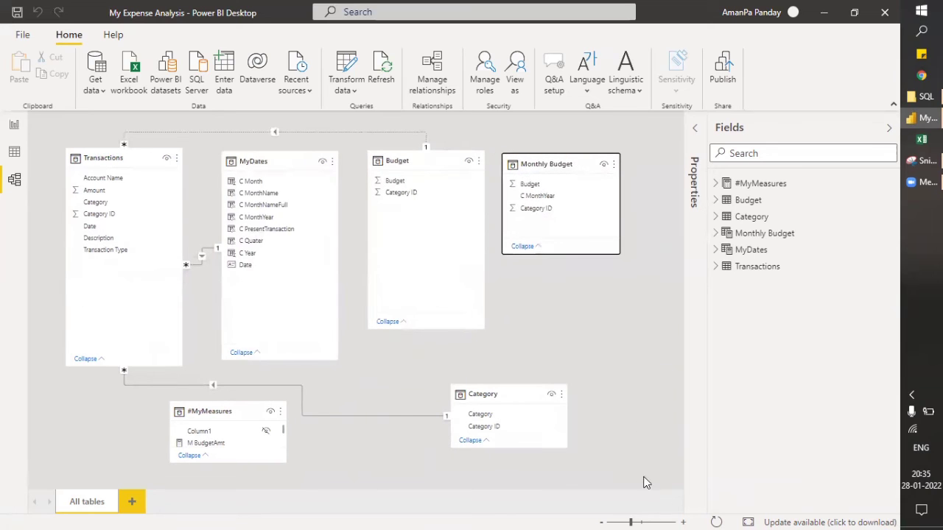
- Place the Category table beneath MyDates and the #MyMeasures table beneath Monthly Budget in the model diagram
drag(233, 410, 160, 426)
click(504, 395)
drag(504, 394, 273, 396)
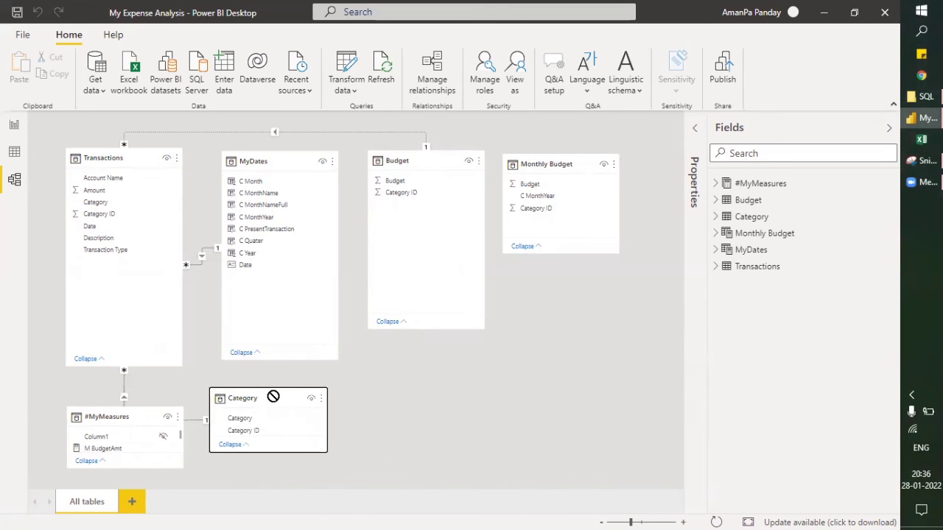
drag(120, 418, 602, 413)
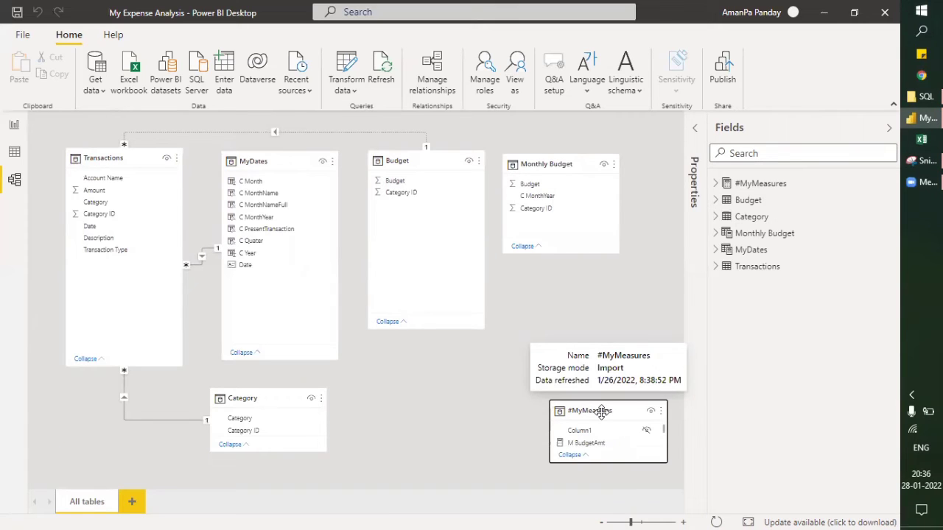
mouse_move(405, 164)
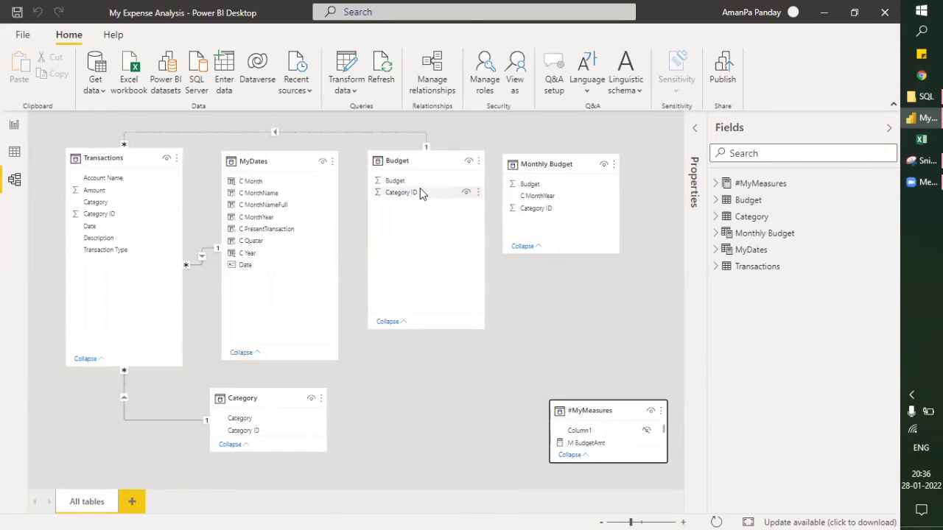
- Relate Category ID in Budget to Category ID in Monthly Budget and place Monthly Budget farther from the Budget table
drag(431, 192, 556, 211)
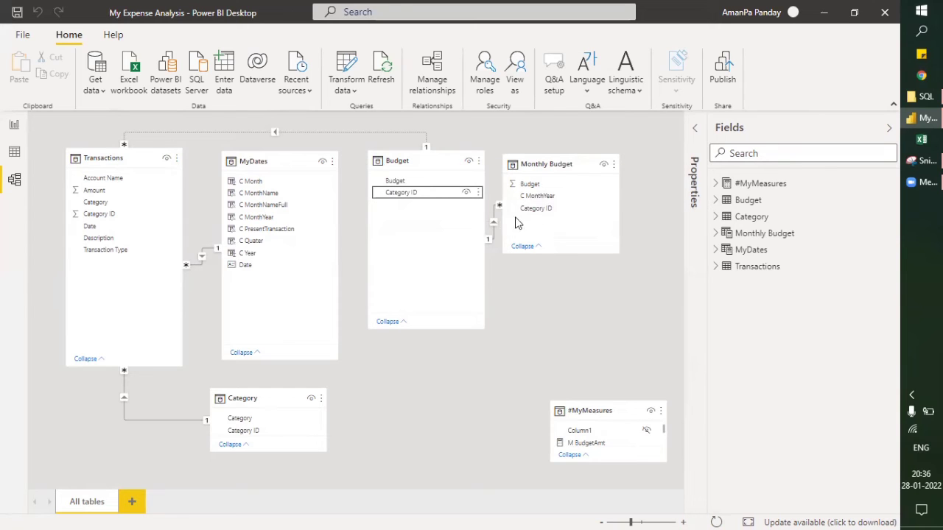
drag(564, 163, 609, 161)
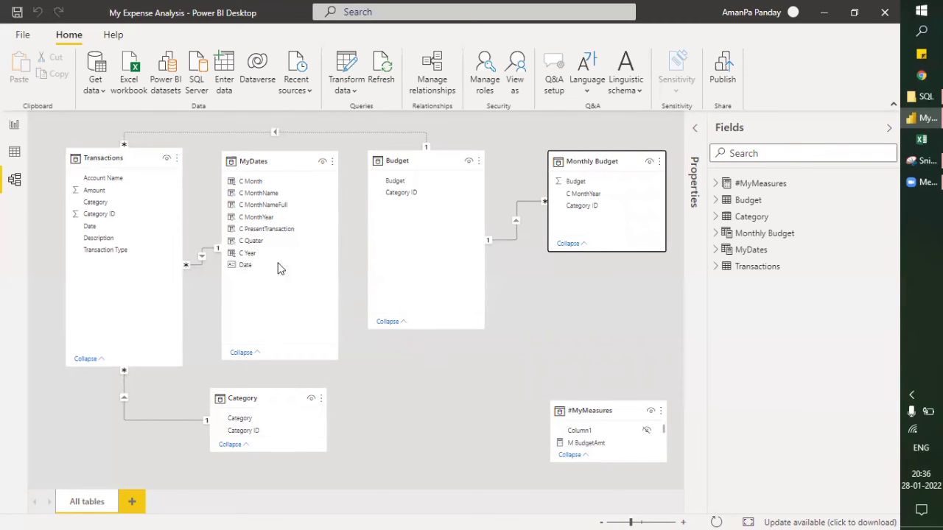
mouse_move(285, 162)
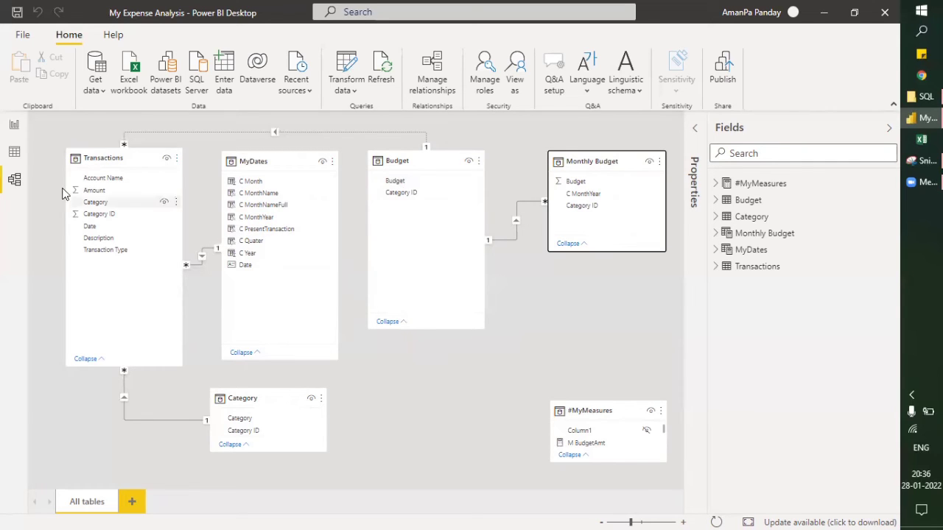
- On report Page 3, review the measures in the Base, Budget, Expenses and Income folders of #MyMeasures
click(13, 126)
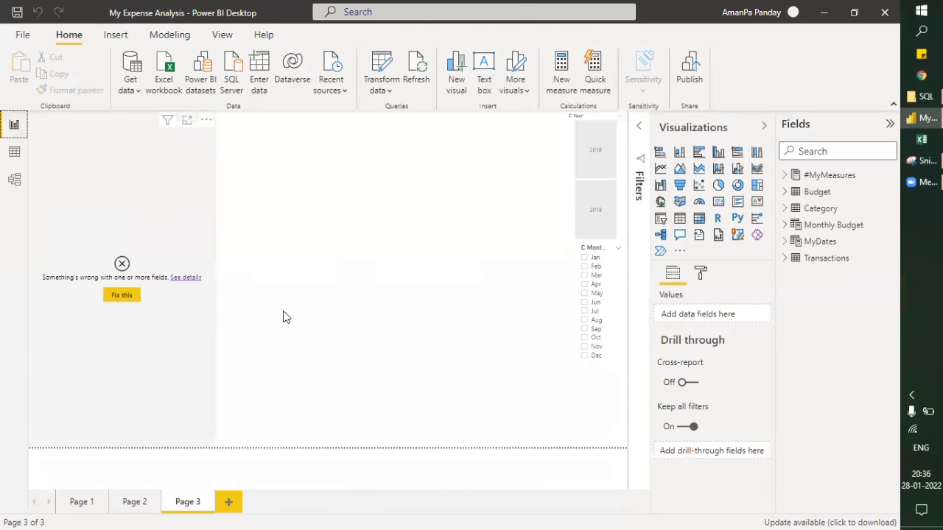
click(785, 175)
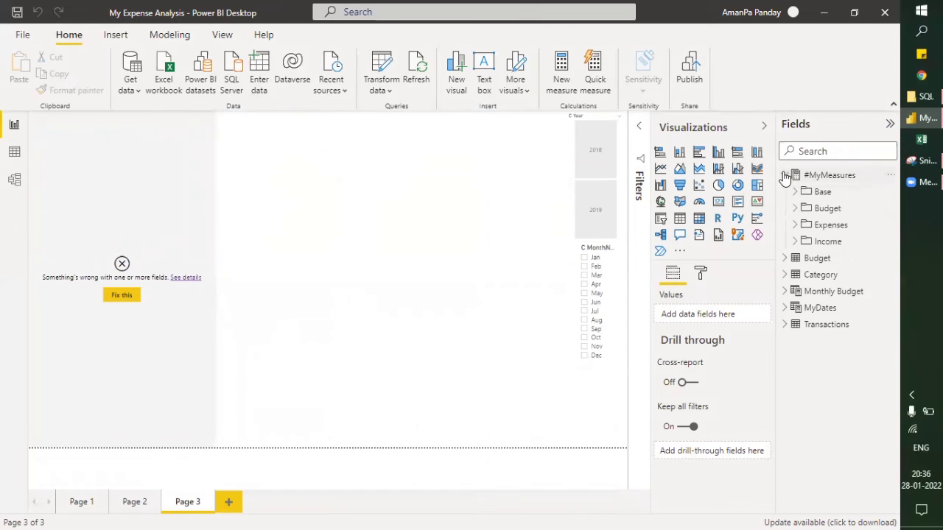
click(795, 192)
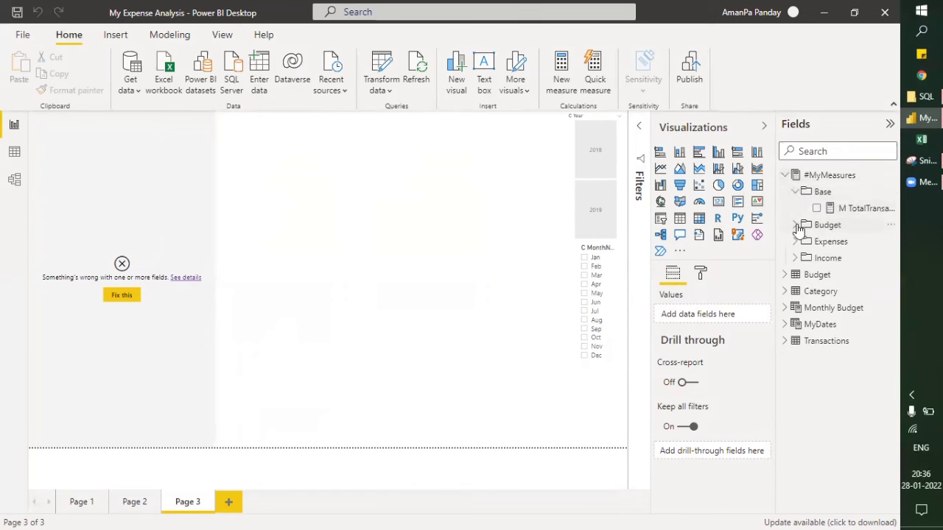
click(794, 225)
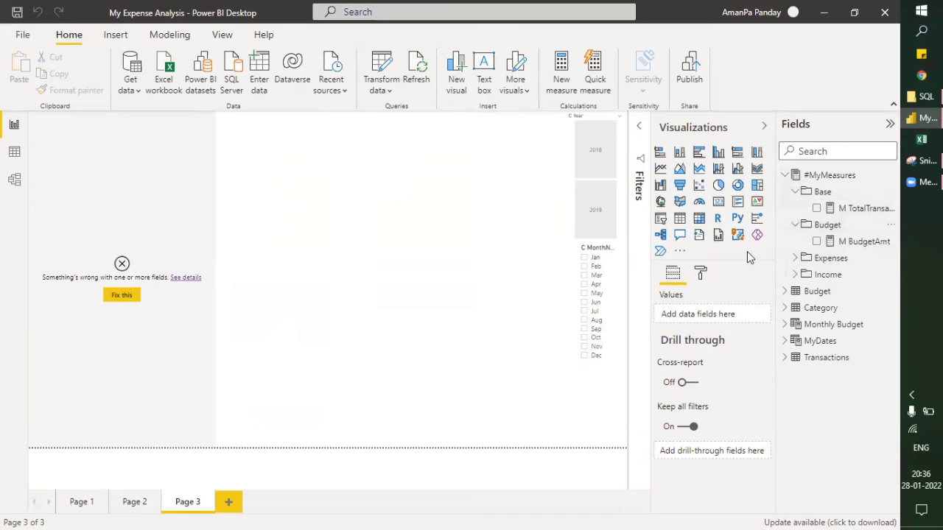
drag(776, 254, 658, 261)
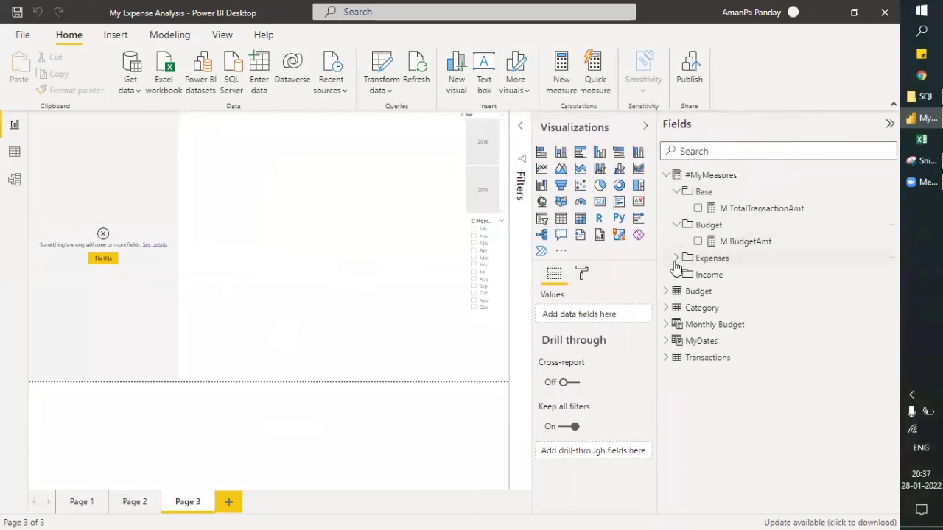
click(676, 260)
click(675, 259)
click(676, 259)
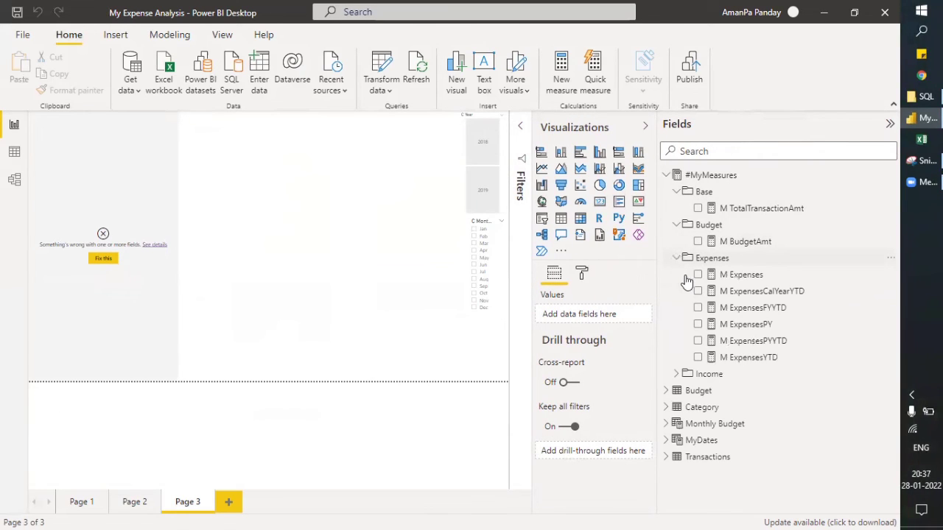
click(678, 376)
click(678, 376)
click(666, 175)
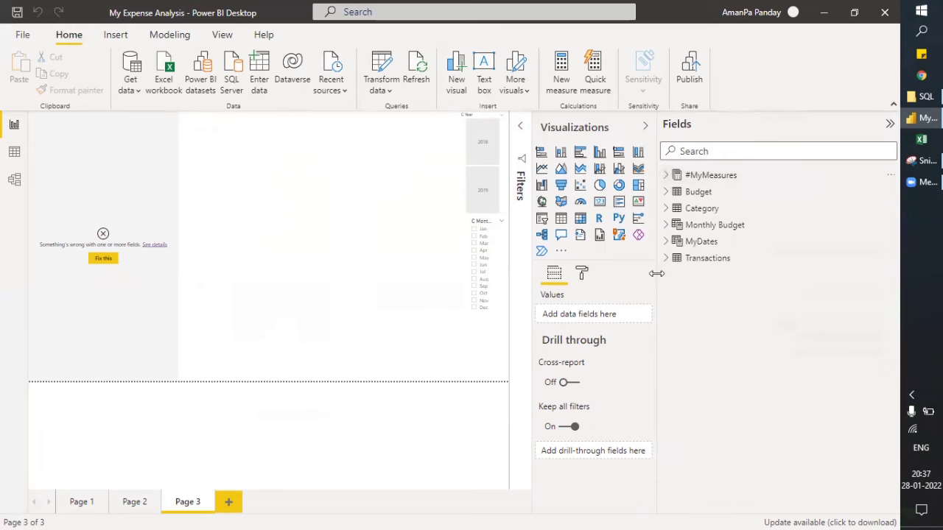
drag(663, 280, 771, 281)
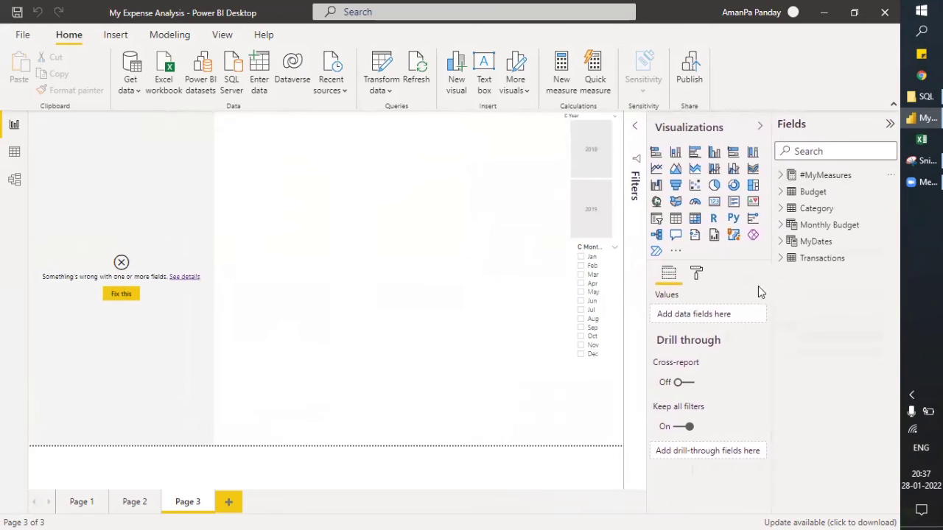
- Remove the broken field from the Page 3 table visual, keeping only C MonthName and M BudgetAmt
click(177, 362)
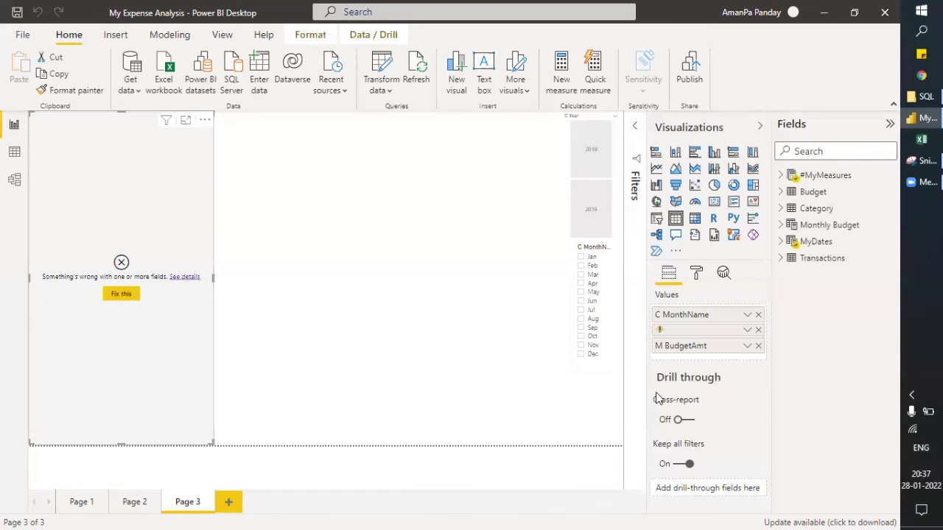
click(759, 331)
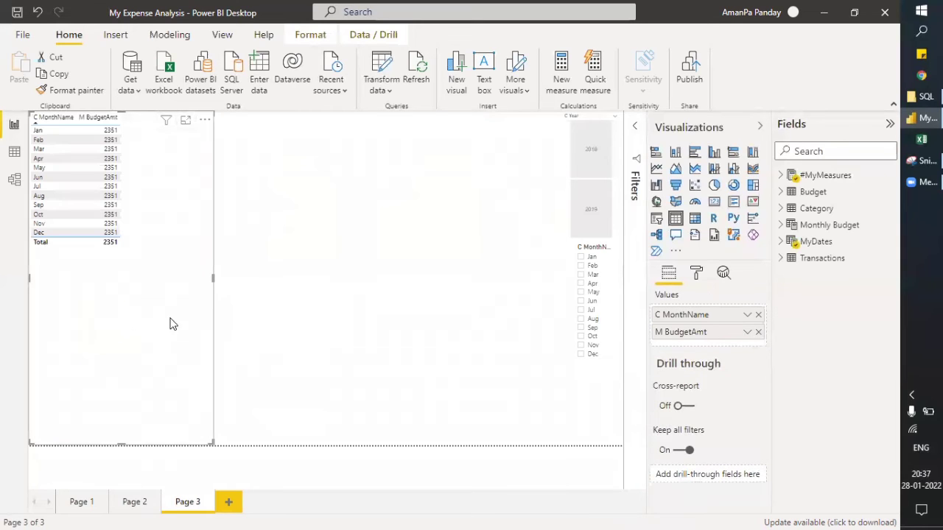
click(322, 269)
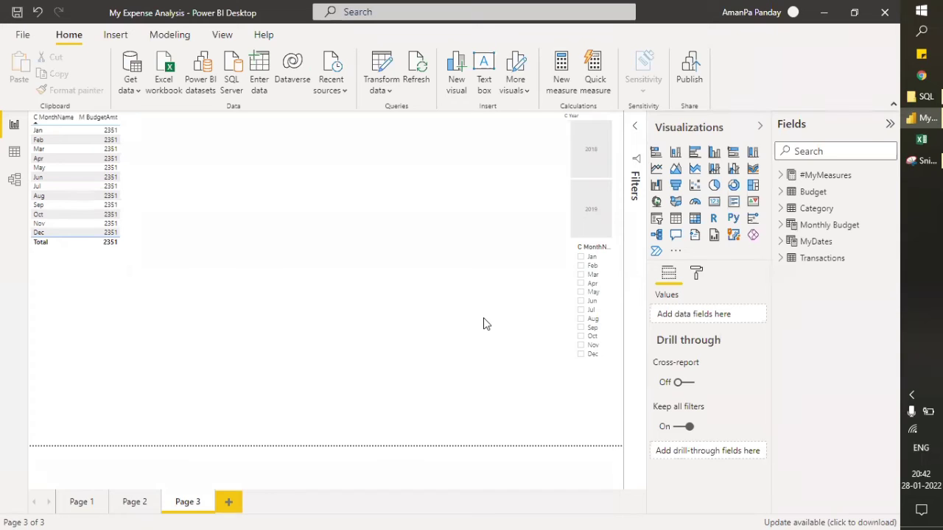
- Open the gallery for getting more visuals, then browse the available custom visuals and the category filter options
click(675, 254)
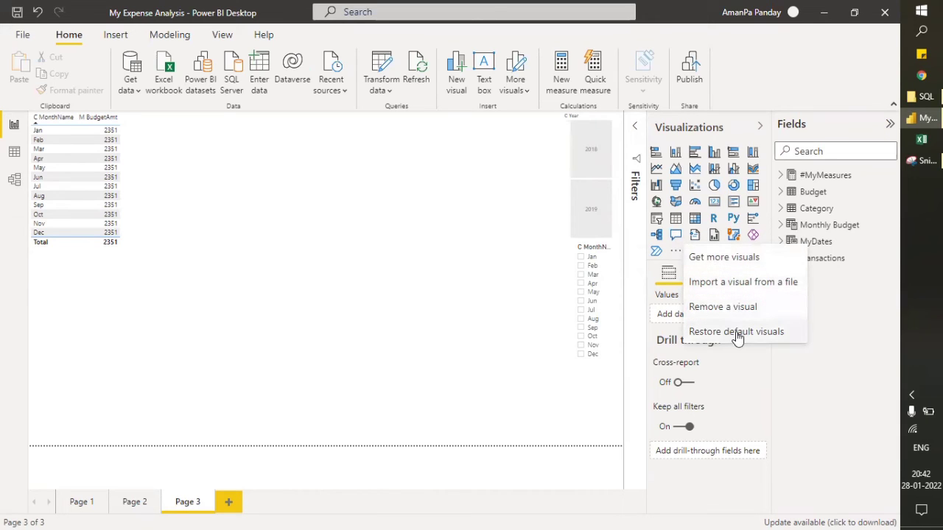
click(723, 257)
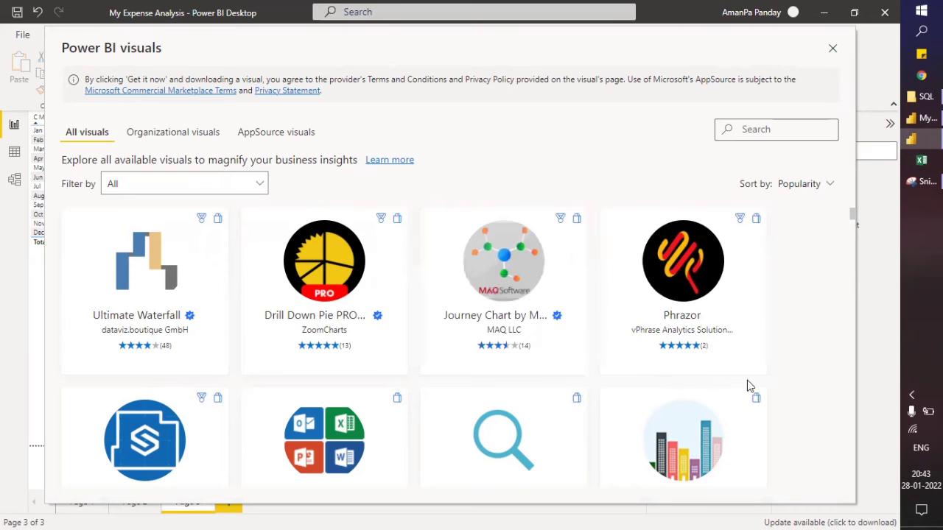
scroll(747, 380, down, 6)
scroll(751, 387, down, 2)
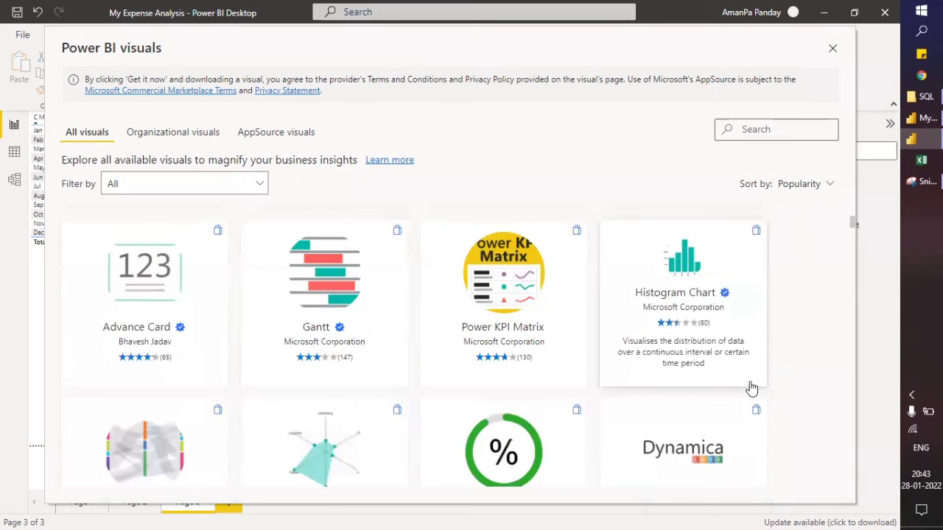
scroll(751, 387, down, 10)
scroll(754, 387, up, 15)
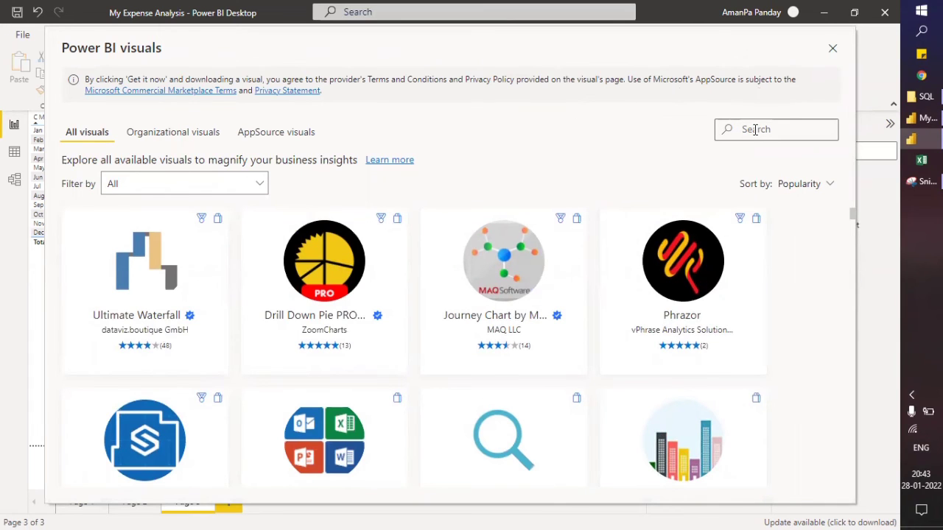
click(262, 184)
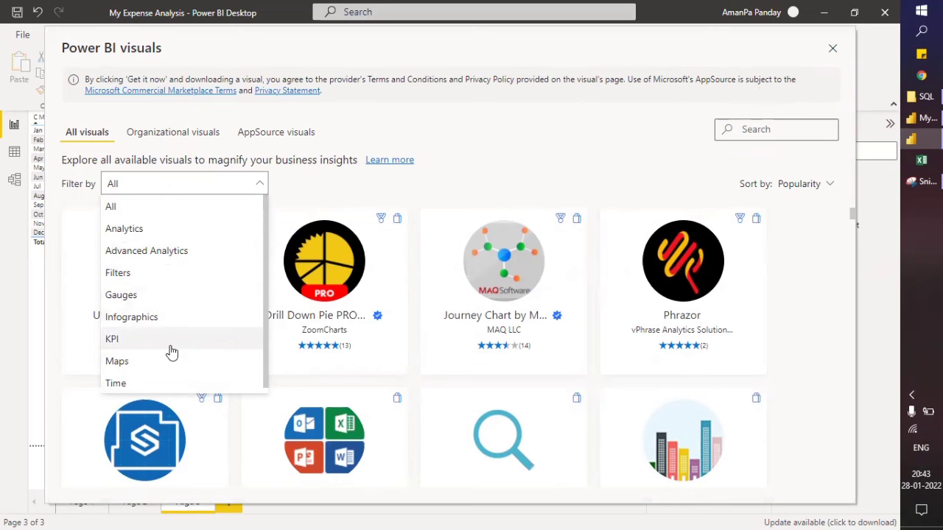
- Search the visuals gallery for "Bullet ch" and examine the overview and preview of Bullet Chart by OKViz
click(770, 130)
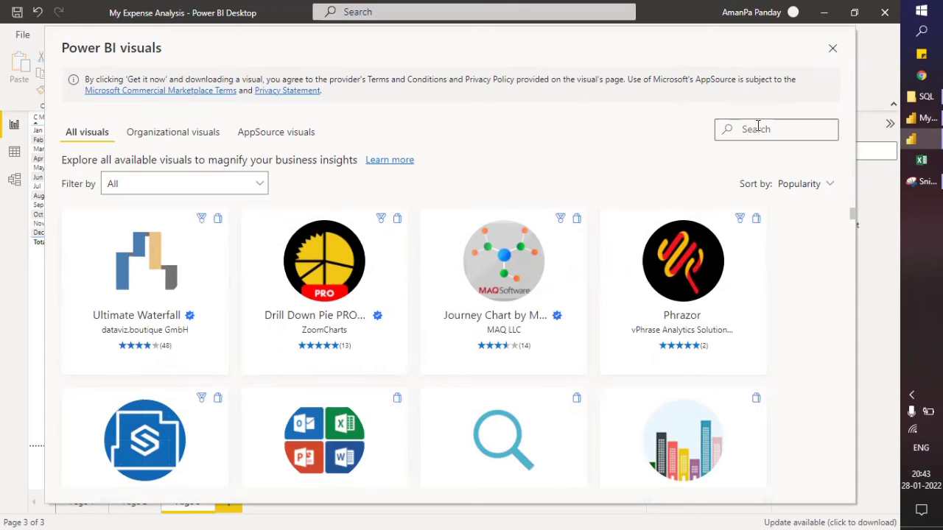
text(Bulle)
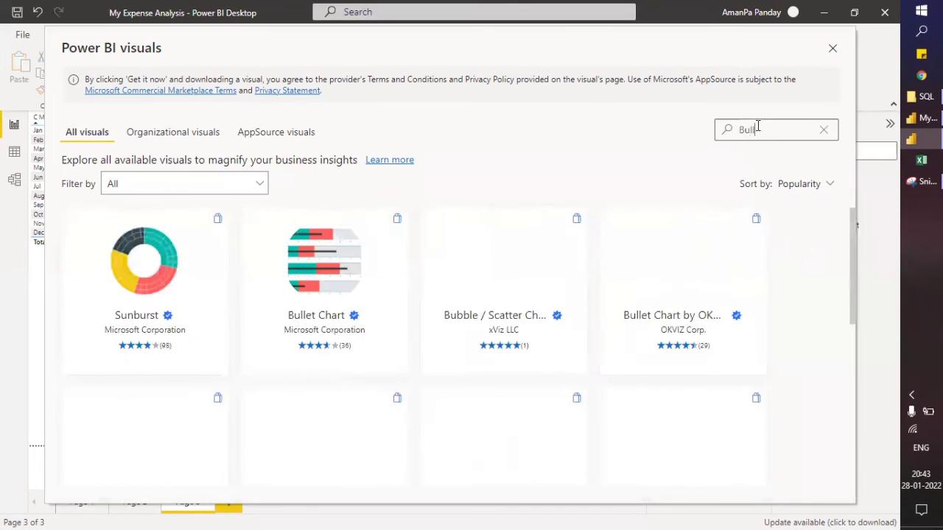
text(t)
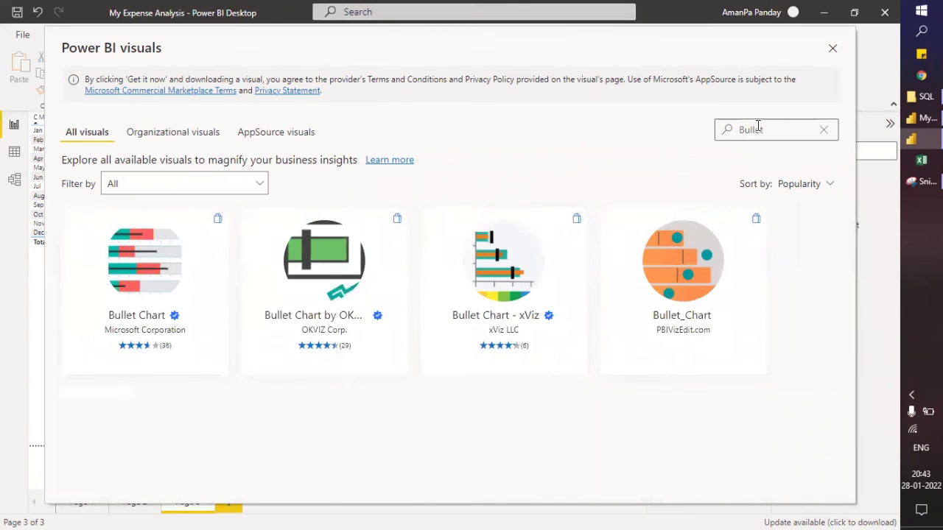
text( ch)
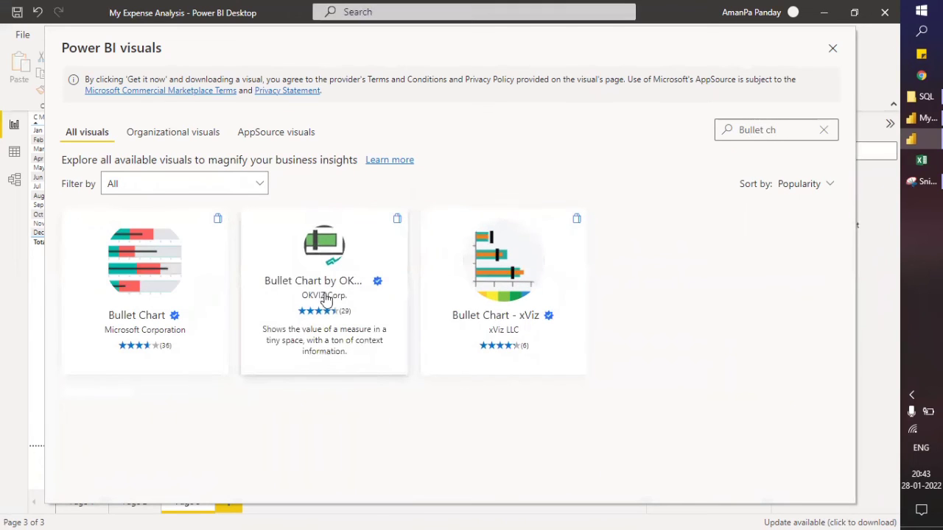
click(369, 315)
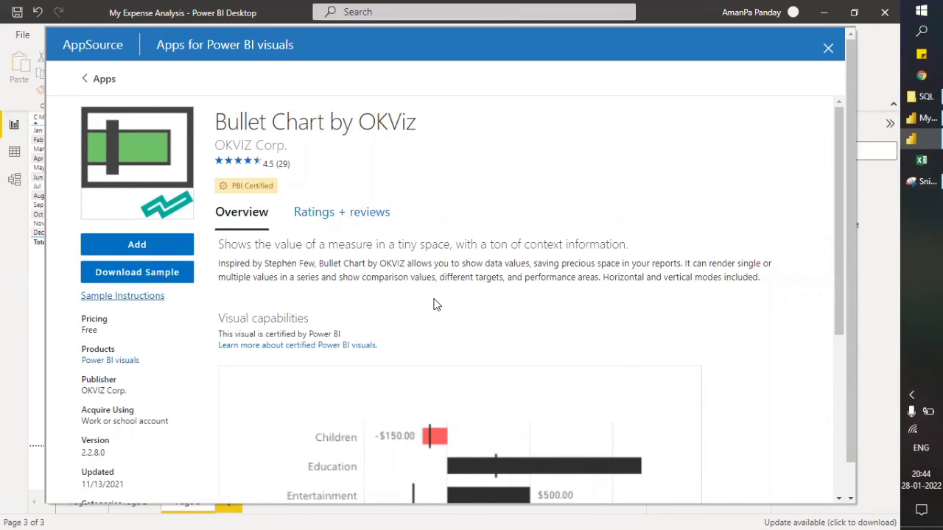
scroll(712, 286, down, 5)
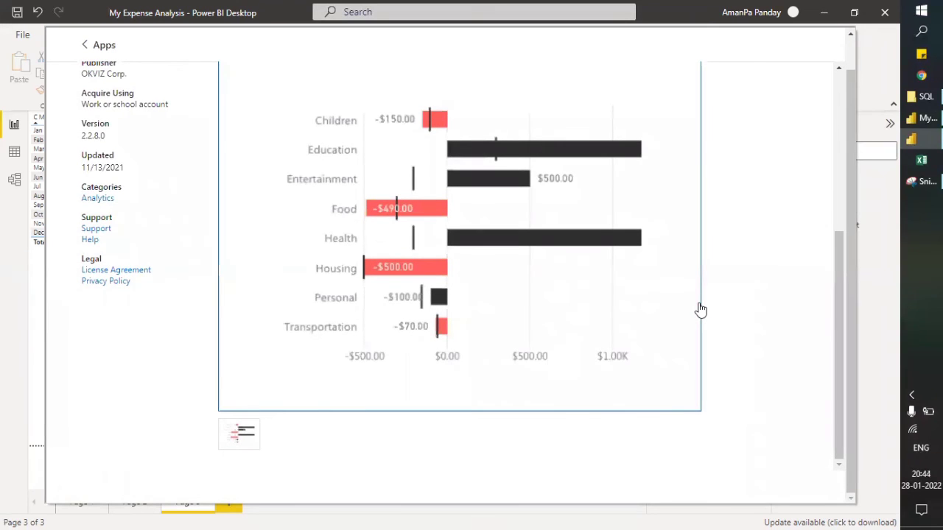
scroll(700, 309, up, 5)
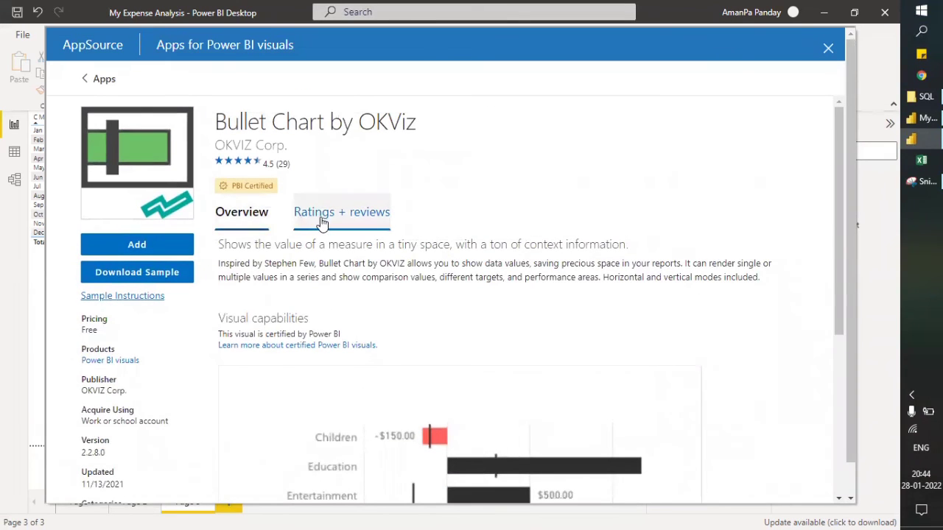
click(97, 79)
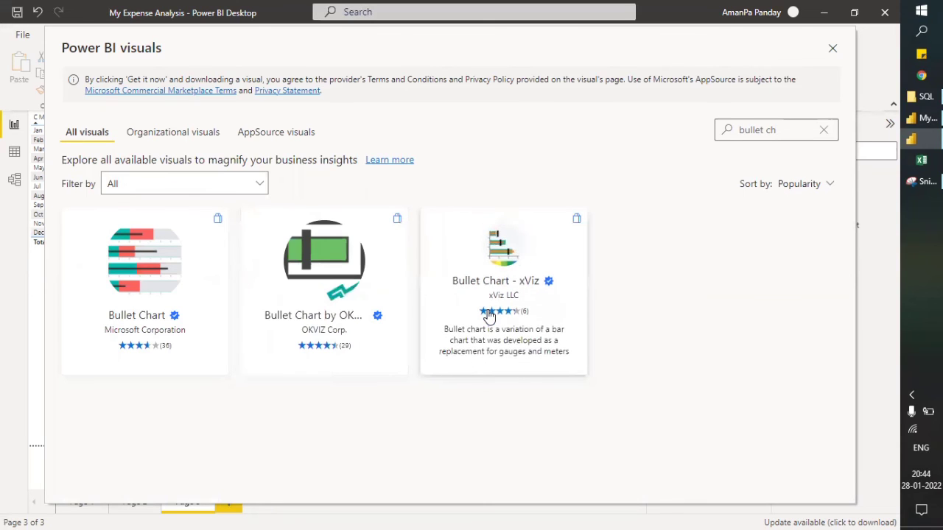
- Review the publisher, description and preview of Bullet Chart - xViz and import that visual into the report
click(533, 258)
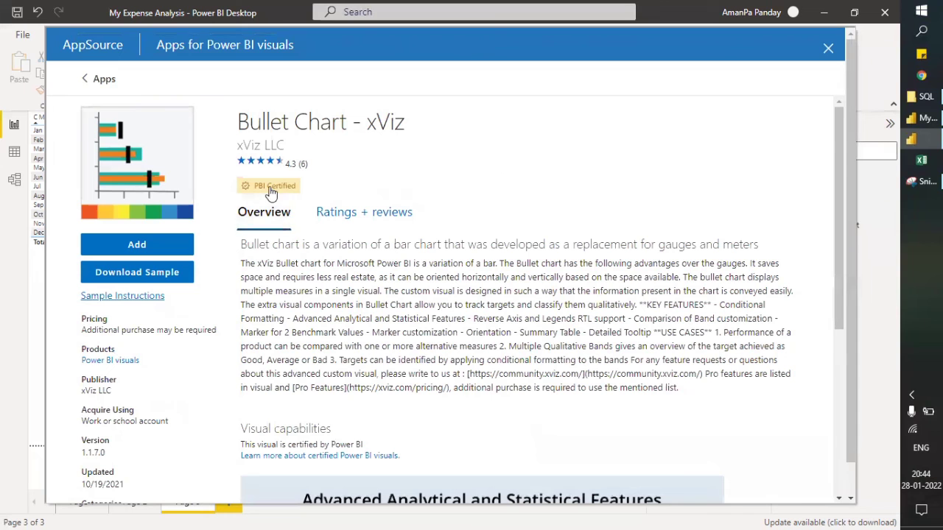
scroll(359, 312, down, 4)
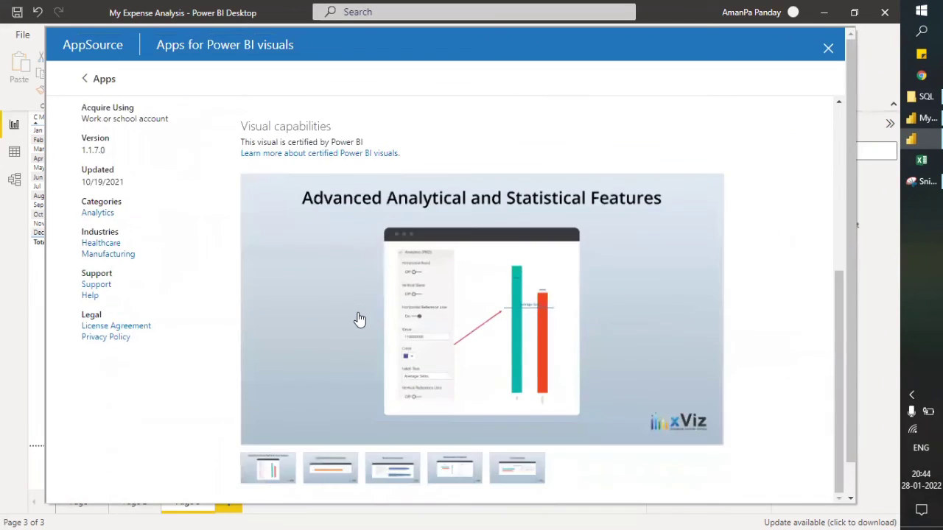
scroll(386, 358, up, 4)
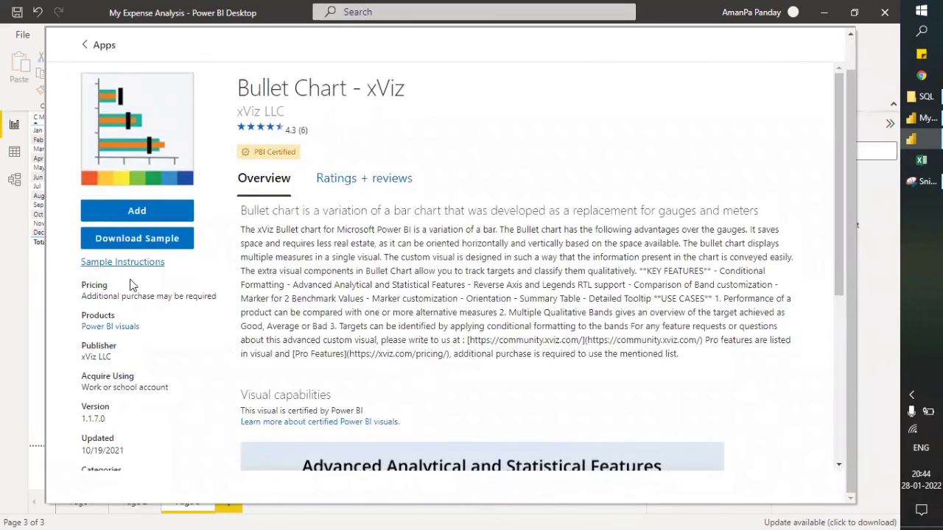
drag(81, 317, 160, 328)
drag(81, 345, 140, 364)
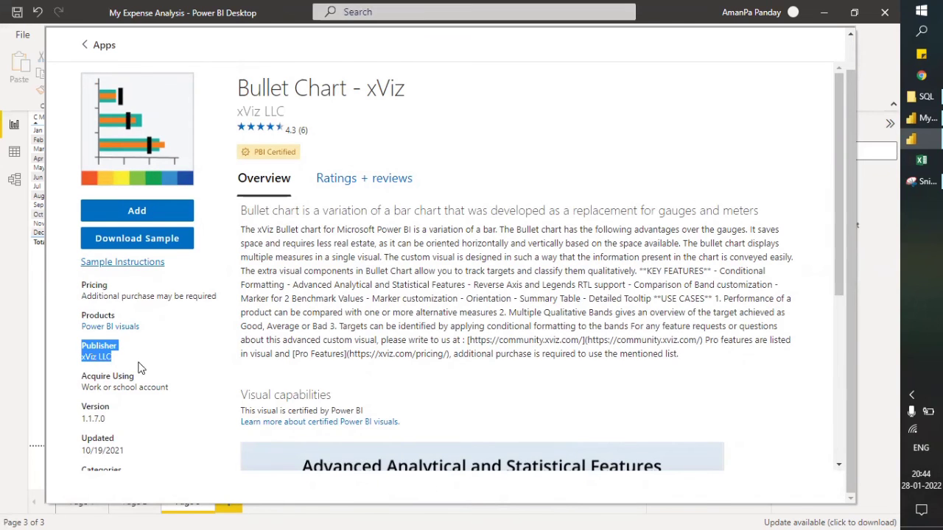
click(139, 365)
scroll(319, 375, down, 3)
scroll(319, 376, up, 3)
drag(267, 229, 676, 355)
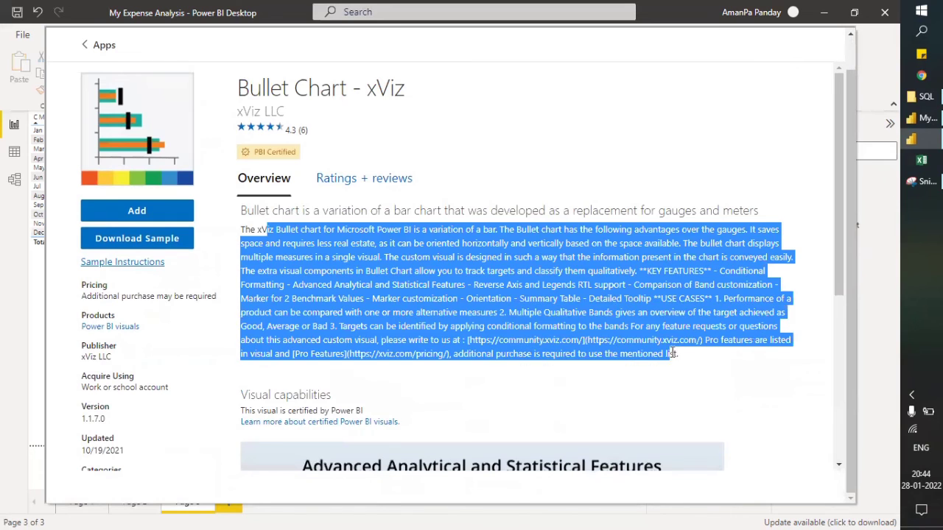
click(451, 273)
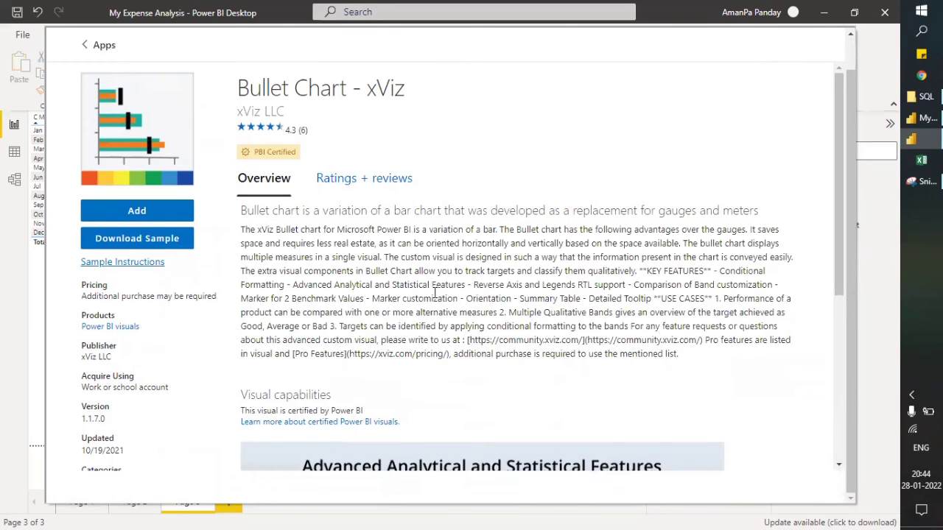
click(118, 212)
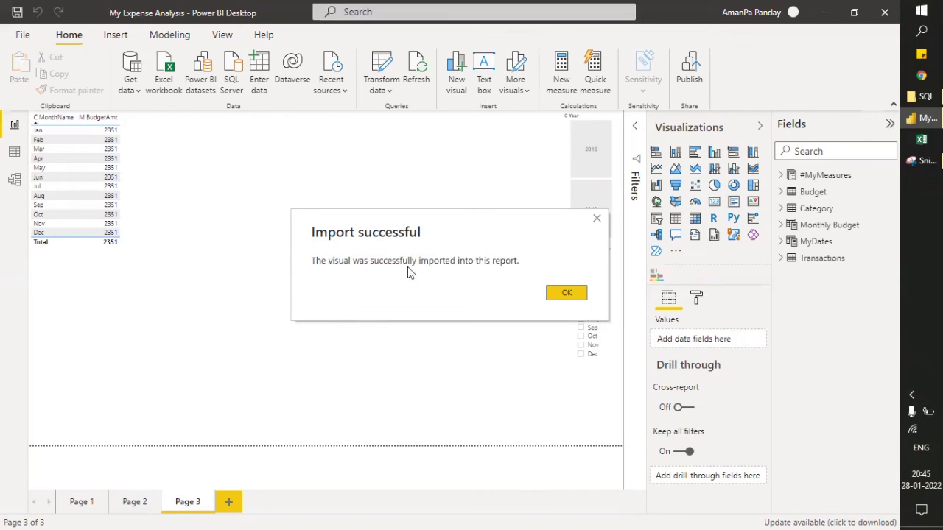
click(562, 295)
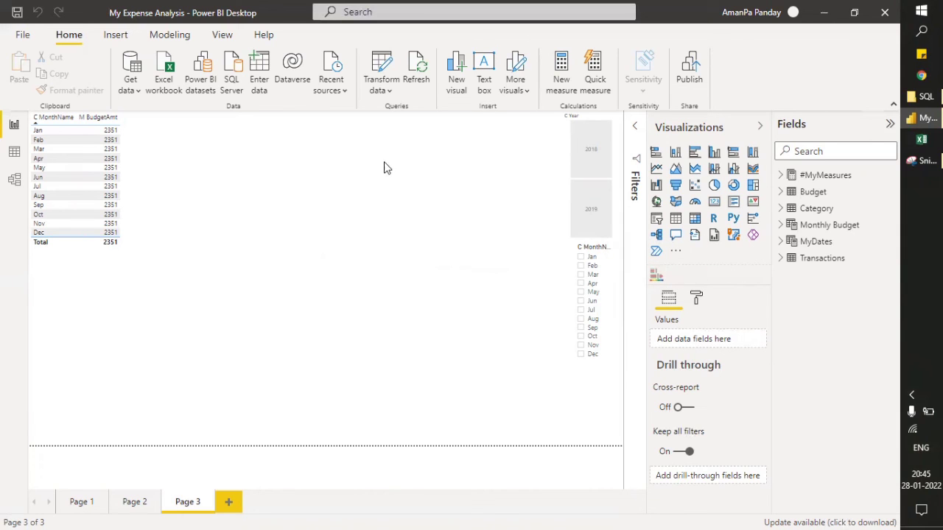
- Add the xViz bullet chart to Page 3, enlarged across the space beside the table, and assign the Category field as its category
click(660, 276)
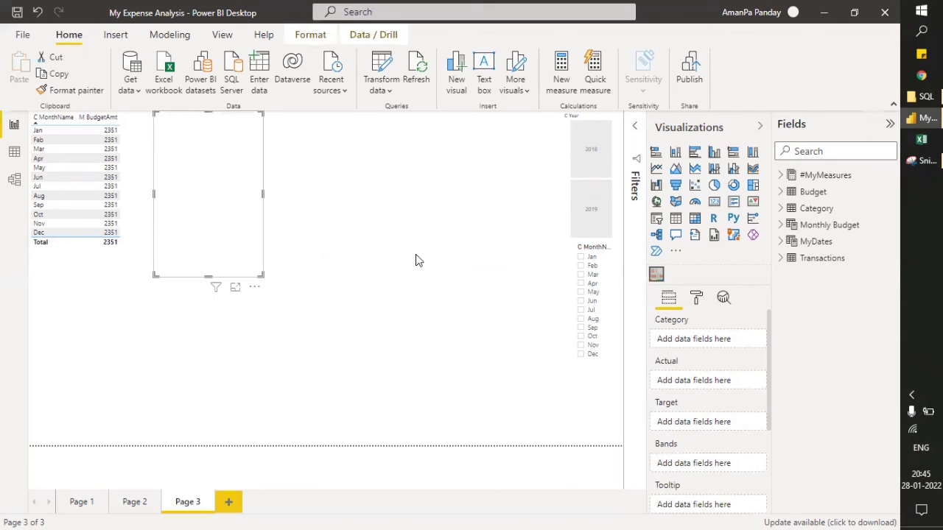
drag(260, 278, 571, 437)
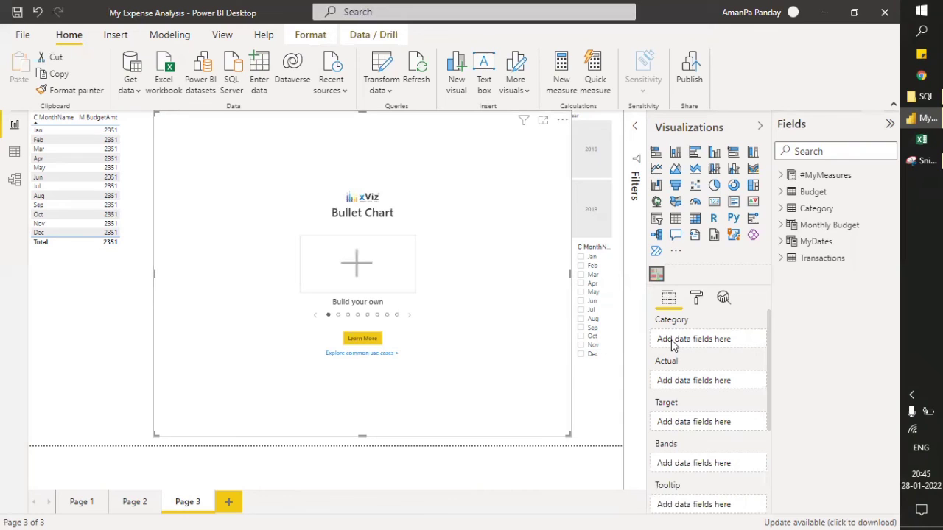
click(781, 209)
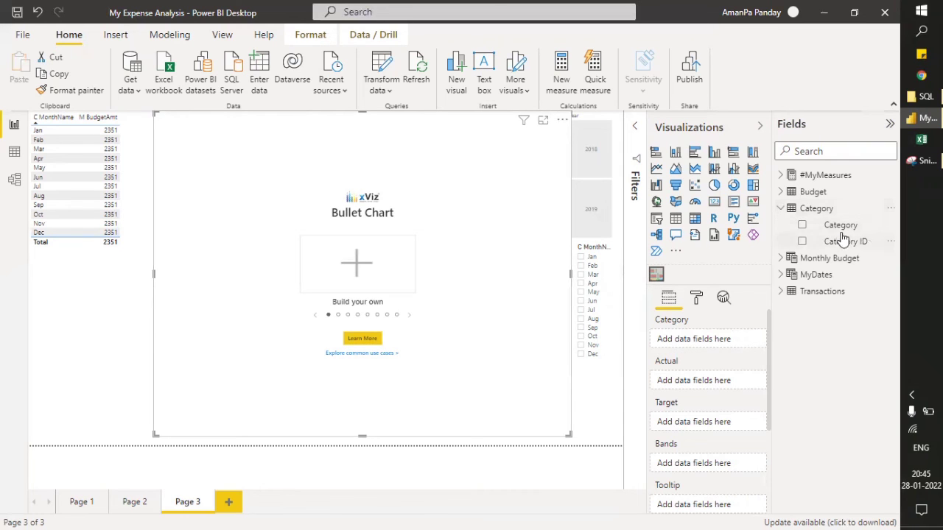
drag(841, 225, 715, 345)
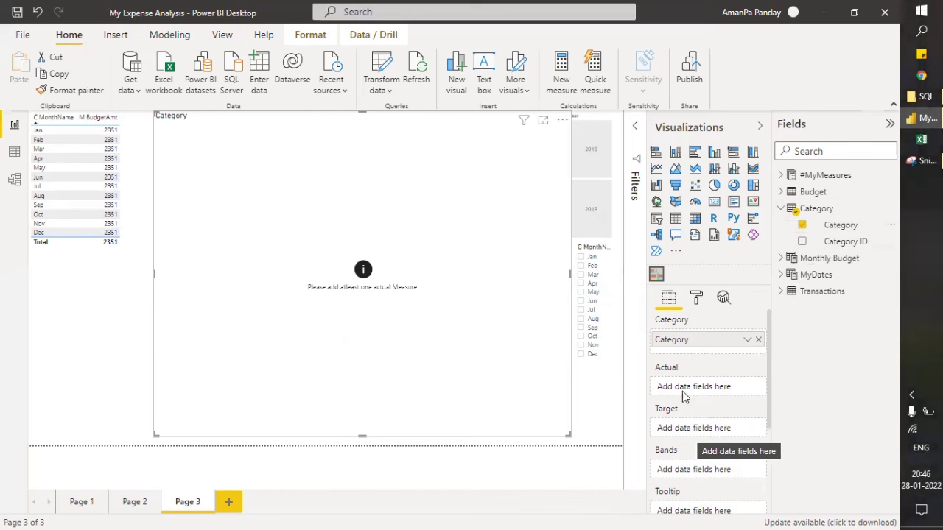
scroll(736, 405, down, 3)
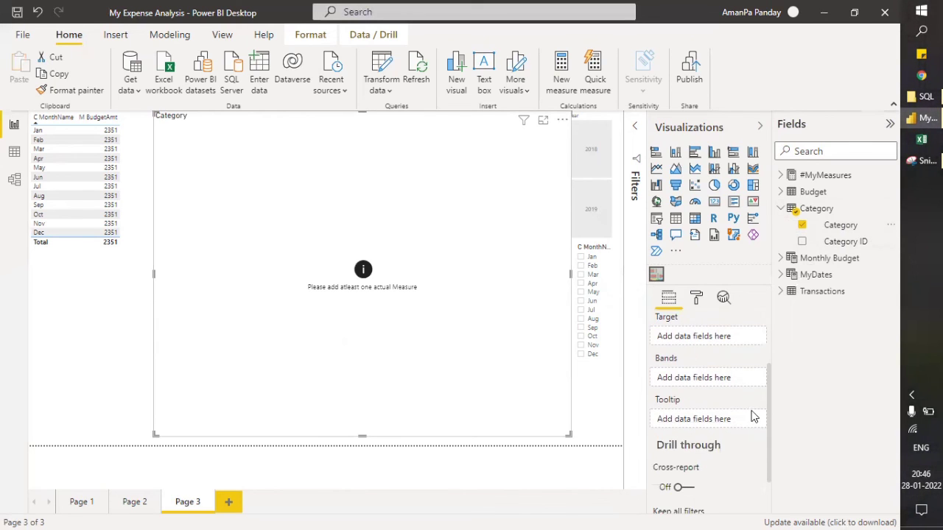
scroll(712, 418, up, 2)
scroll(712, 418, up, 1)
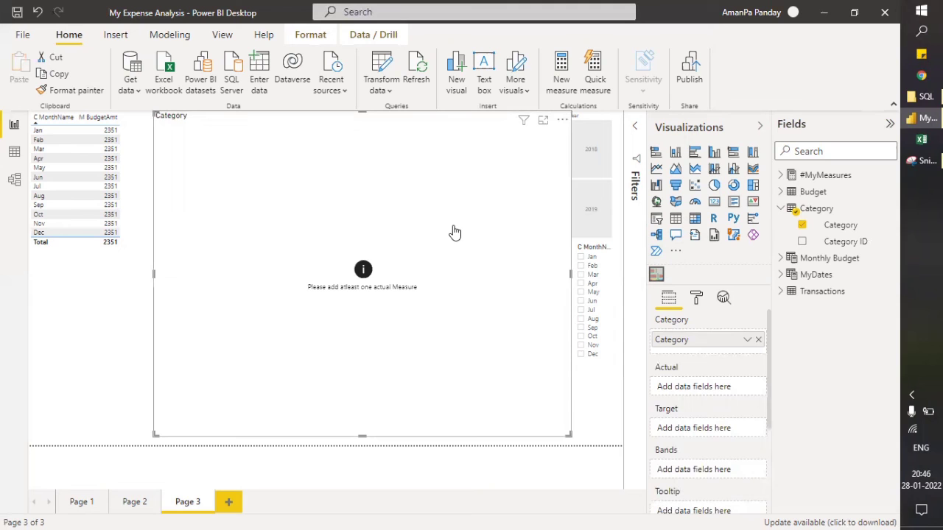
- Search the visuals gallery for "bull" and import Bullet Chart by OKViz into the report
click(675, 251)
click(704, 256)
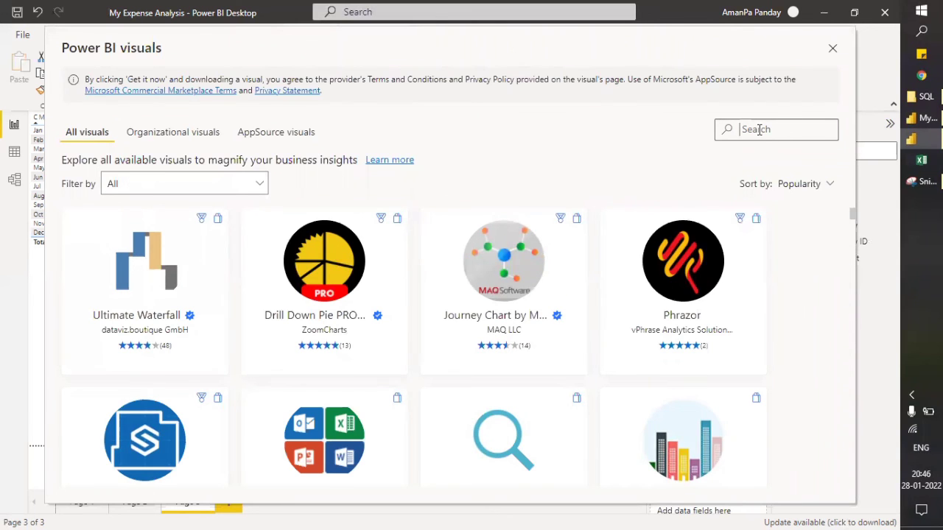
text(bull)
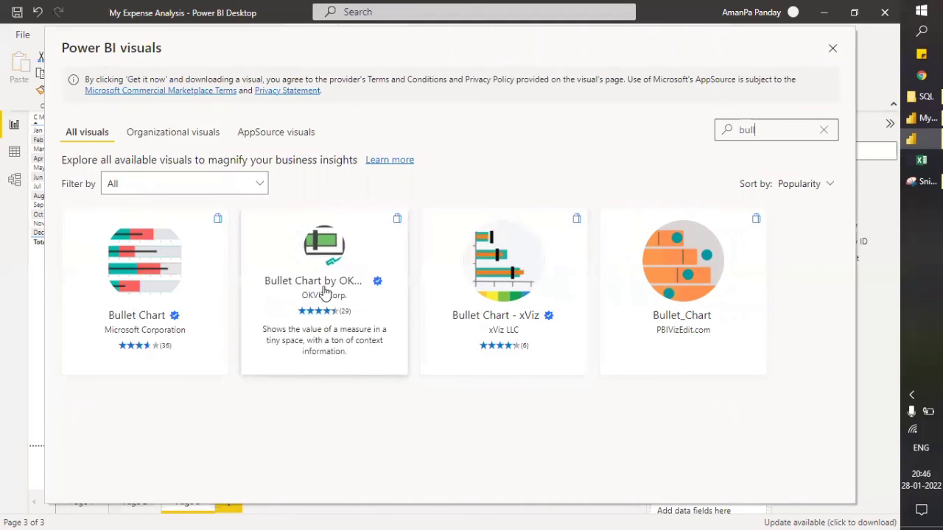
click(327, 256)
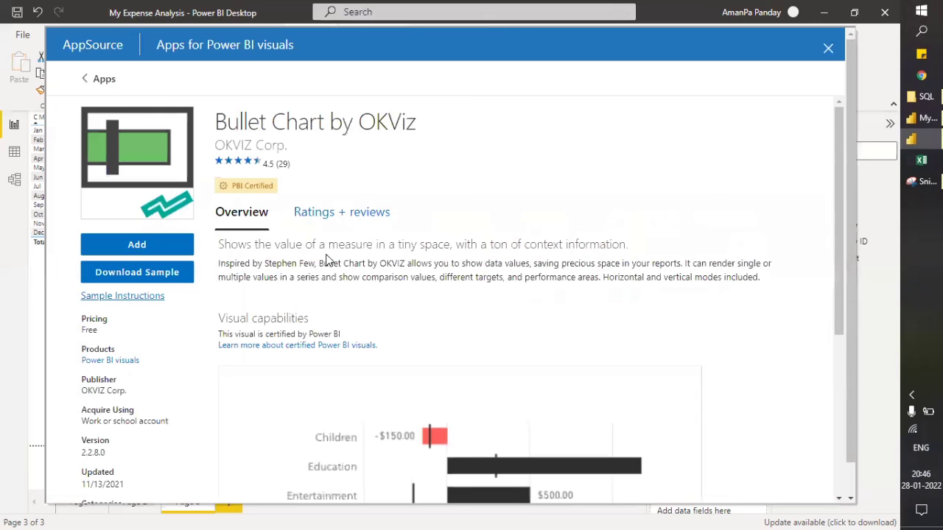
click(137, 244)
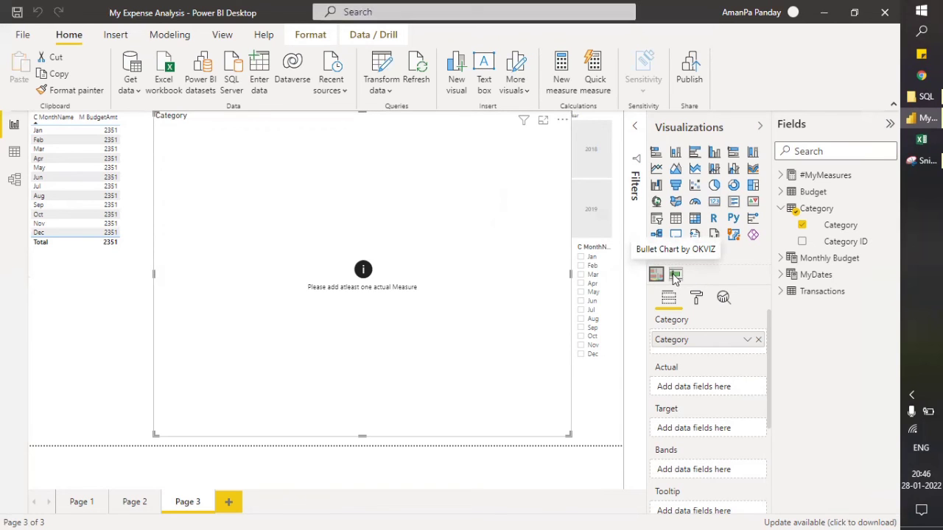
- Remove the Category field from the xViz chart and convert it to Bullet Chart by OKVIZ
click(569, 292)
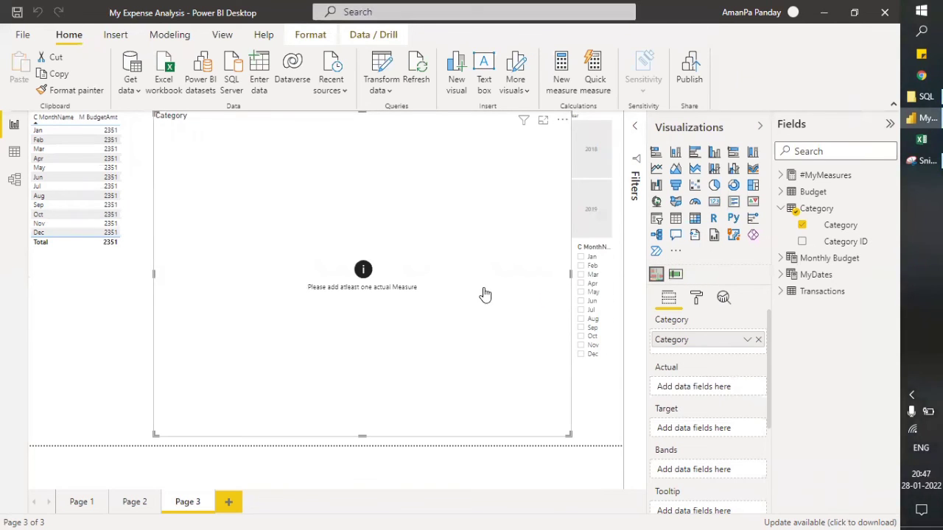
click(759, 341)
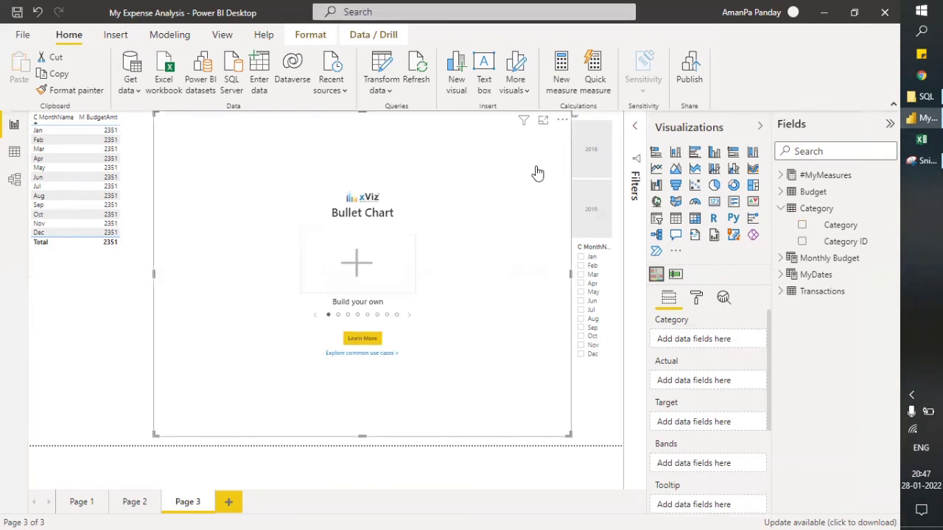
click(677, 277)
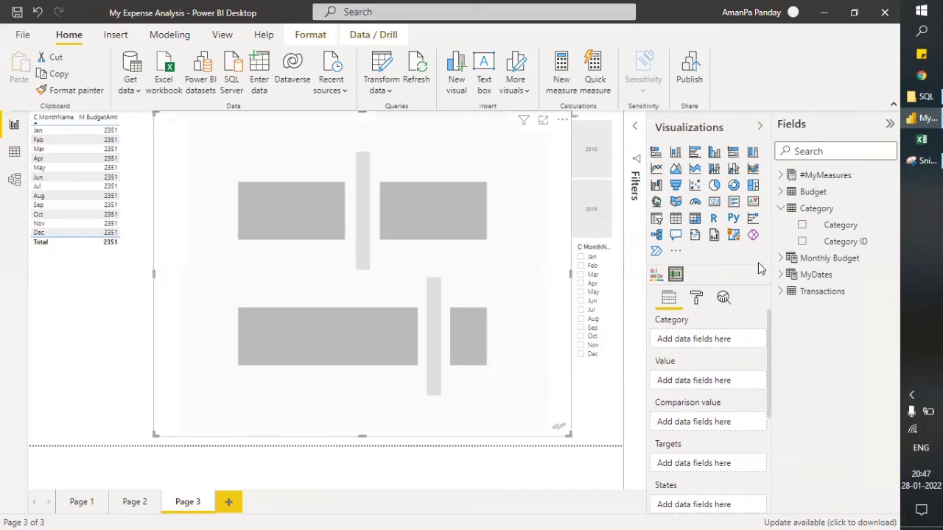
- Build the OKVIZ bullet chart with Category as category, M Expenses as value and M BudgetAmt as target, widening the field list for full measure names
drag(849, 230, 721, 351)
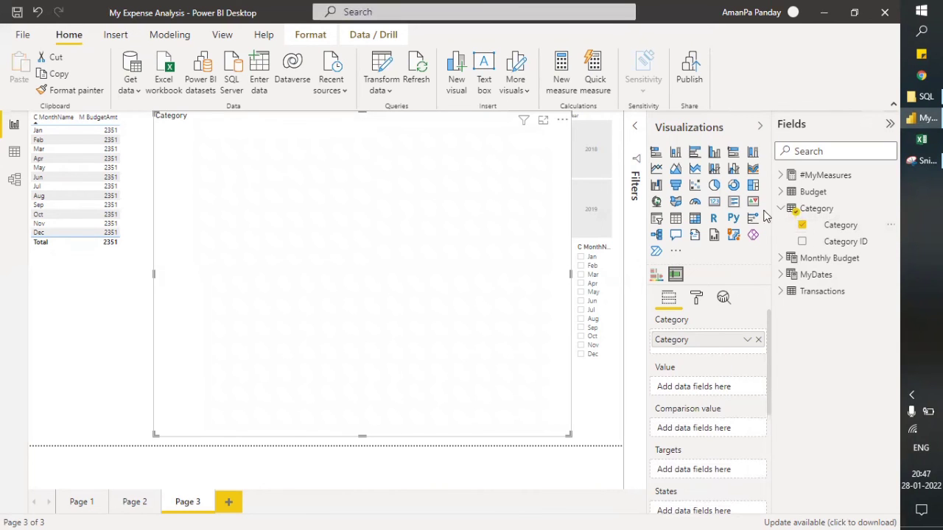
click(781, 177)
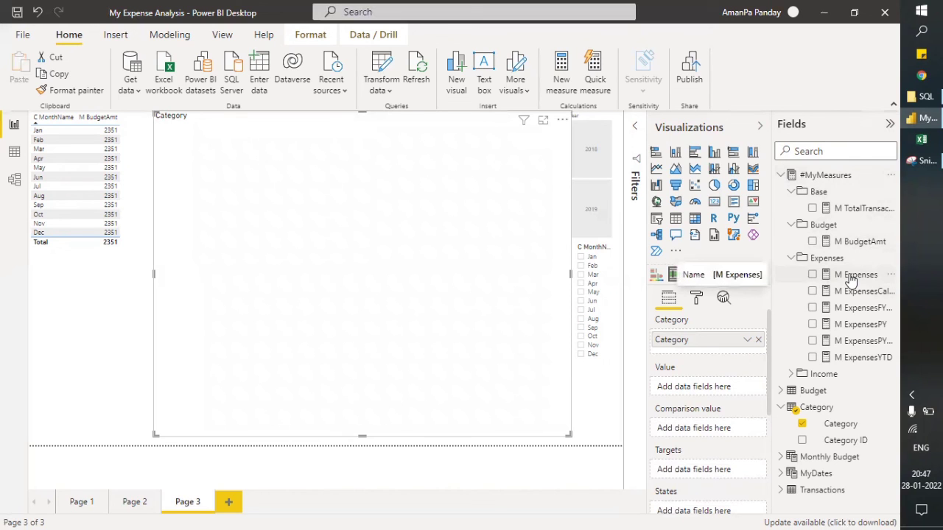
drag(852, 281, 727, 389)
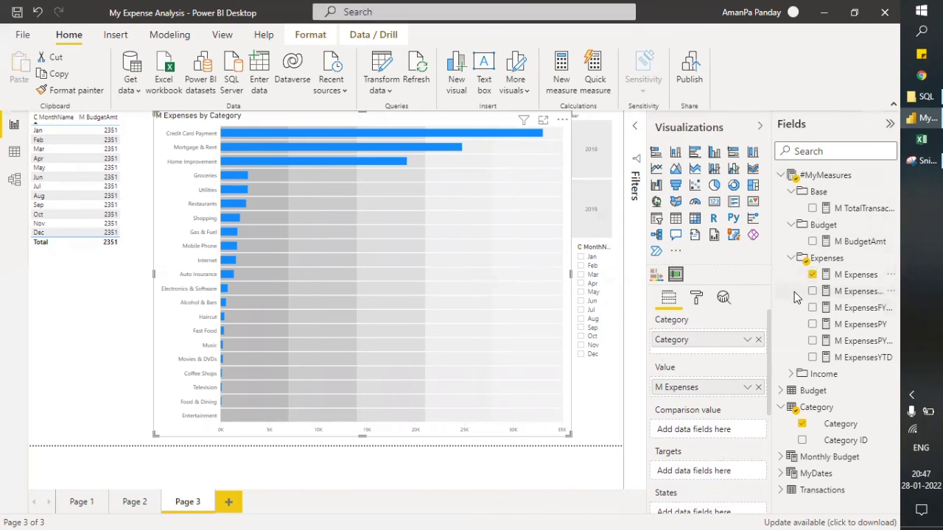
drag(769, 297, 752, 303)
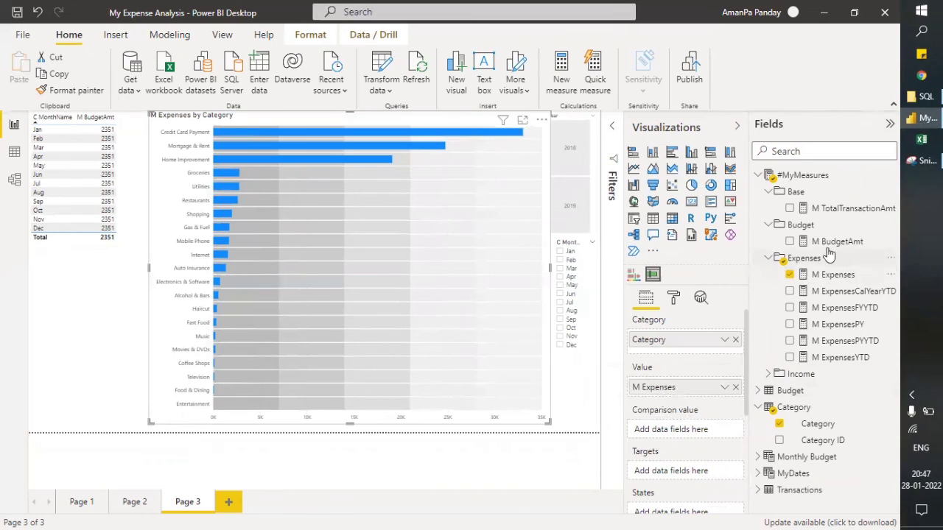
drag(828, 241, 702, 476)
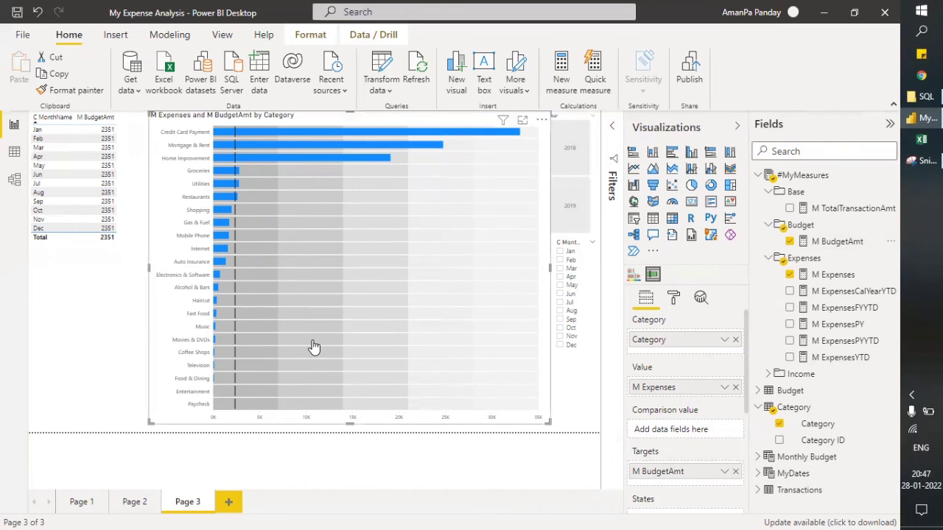
- Resize the bullet chart slightly taller and narrower so it clears the year and month slicers, leaving it deselected
mouse_move(314, 347)
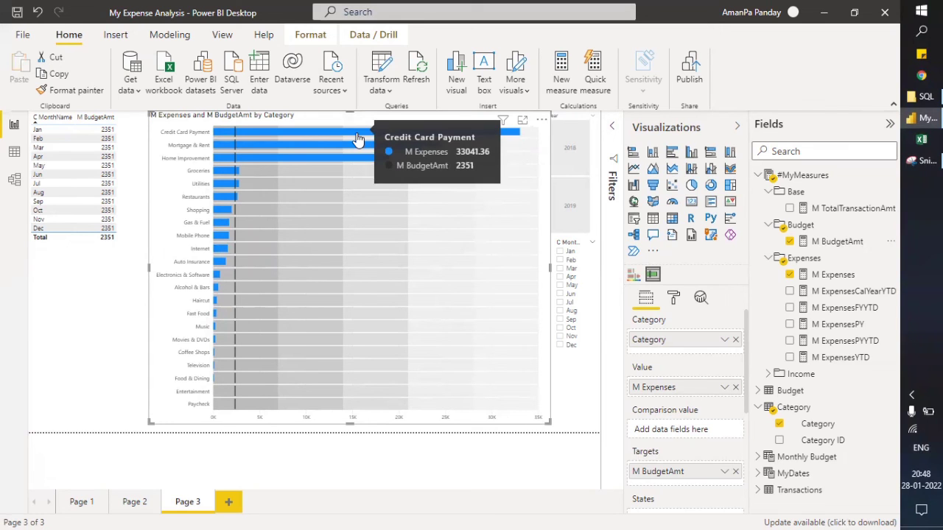
drag(146, 424, 145, 441)
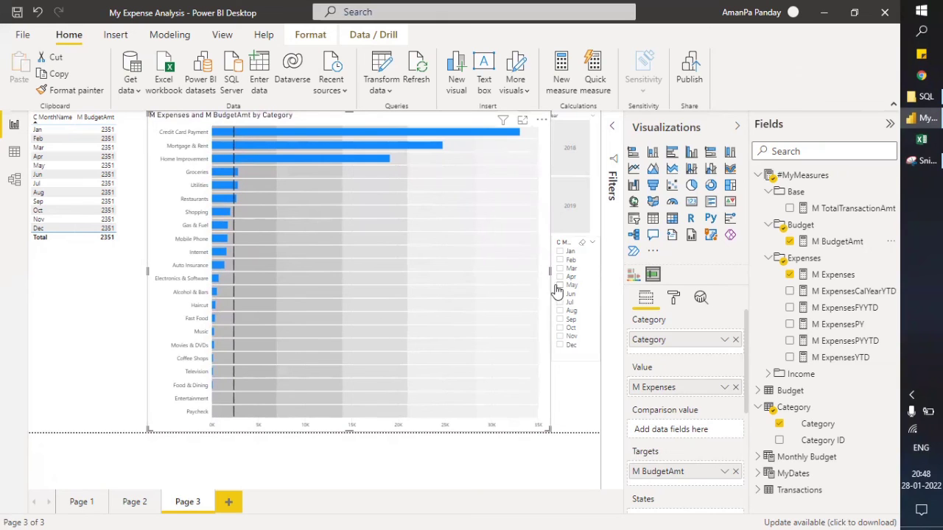
drag(541, 276, 524, 277)
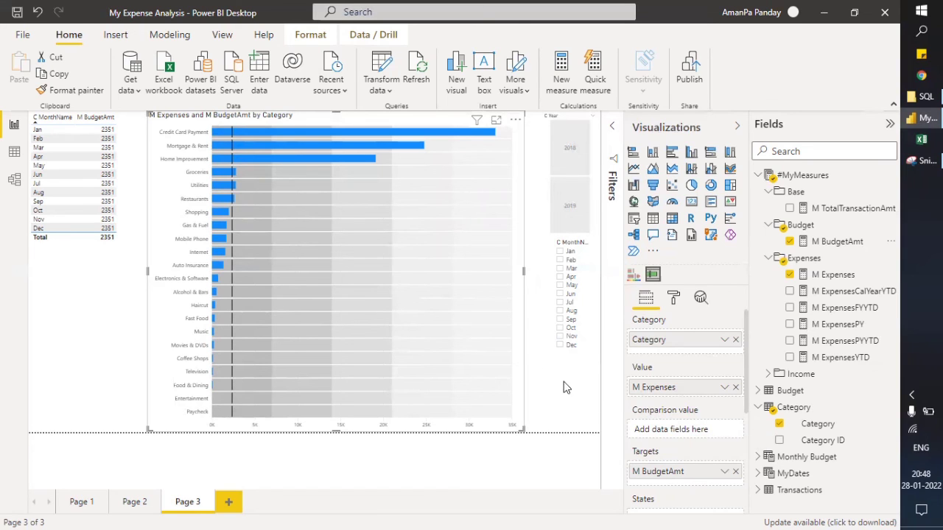
click(527, 257)
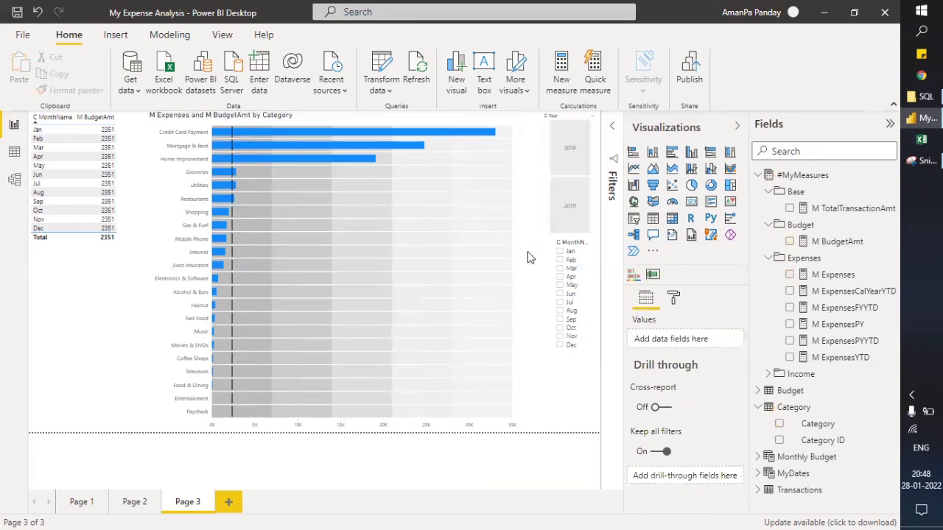